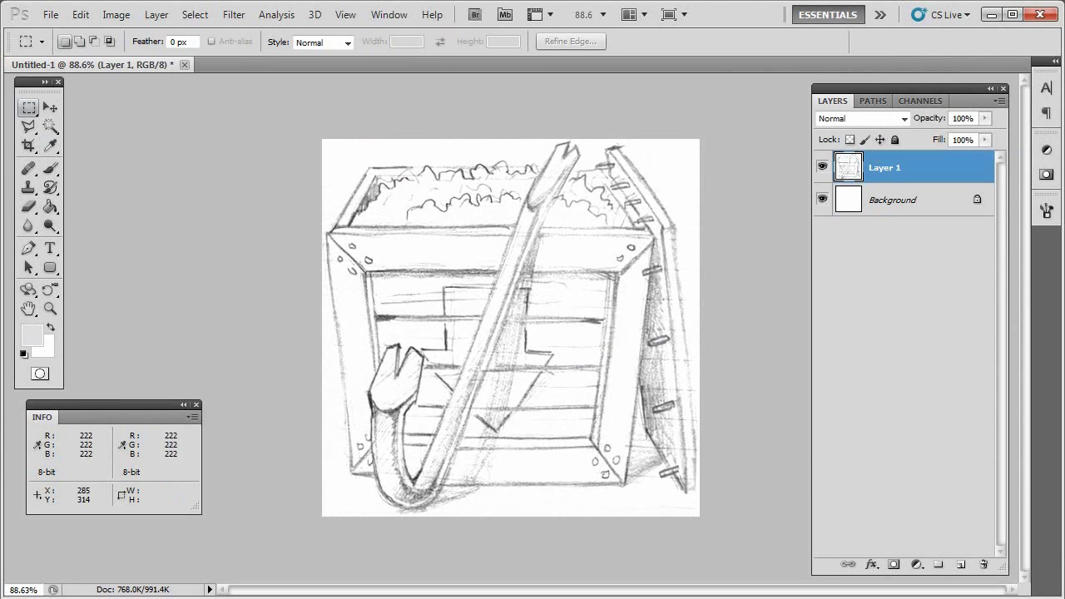
Step: Draw a rectangle over the sketched crate's front, taper it to the perspective, add a darker top-face copy, and colour the front #d6af6a
key("ctrl+shift+n")
key("Return")
key("shift+u")
key("shift+u")
key("shift+u")
key("shift+u")
left_click_drag(330, 228, 654, 487)
key("ctrl+t")
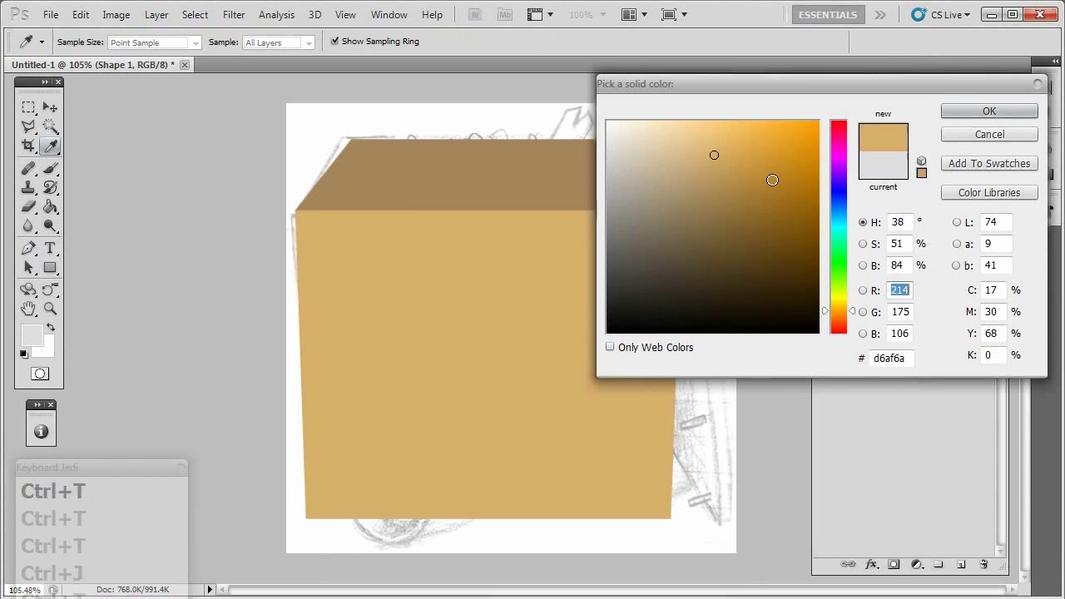
key("Return")
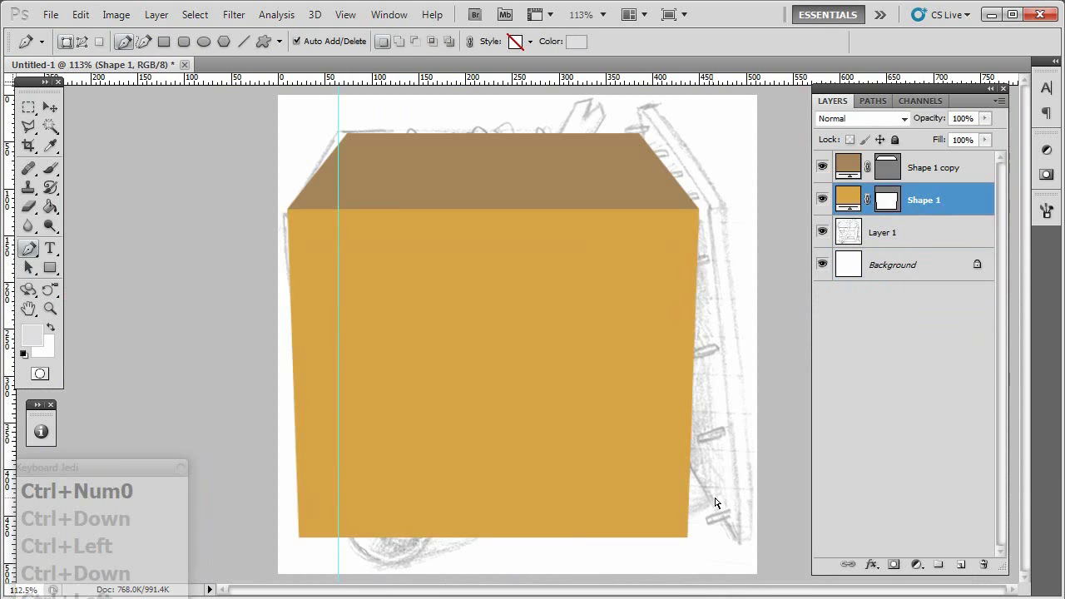
Step: Narrow the front face toward its base to match the sketch and group it with the top face
key("ctrl+t")
key("ctrl+g")
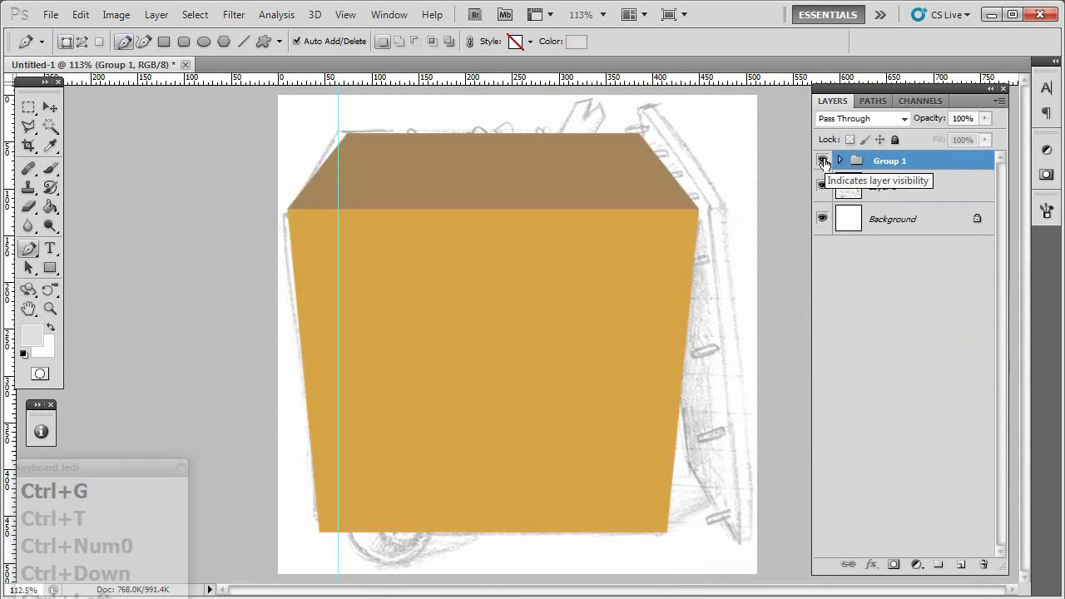
Step: Build the light frame boards and purple-grey inner bevels around the front panel, and lower the bottom bevel in the layer order
key("ctrl+t")
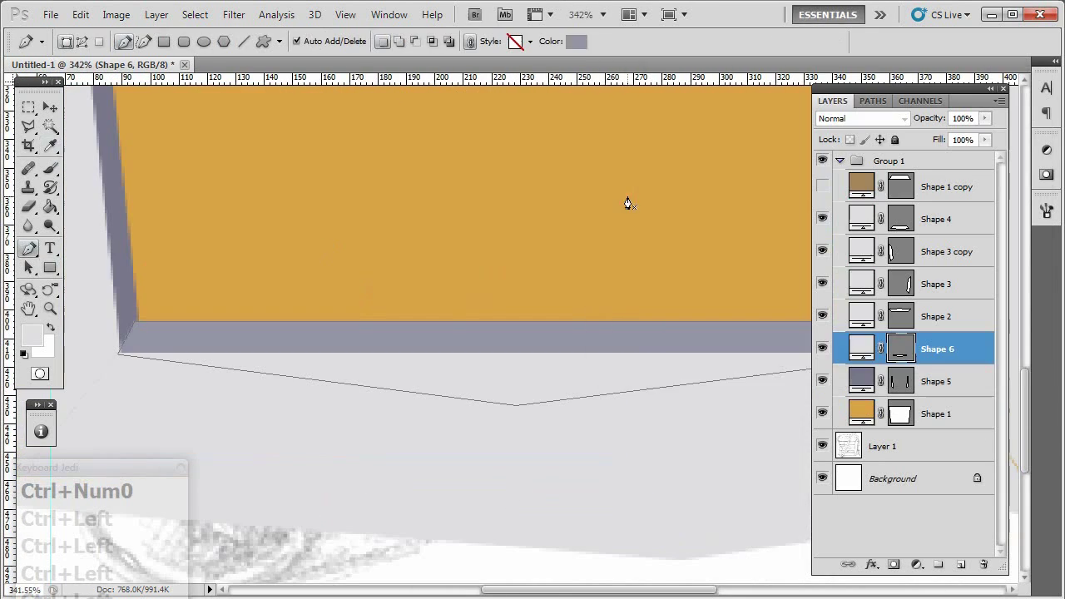
key("ctrl+bracketleft")
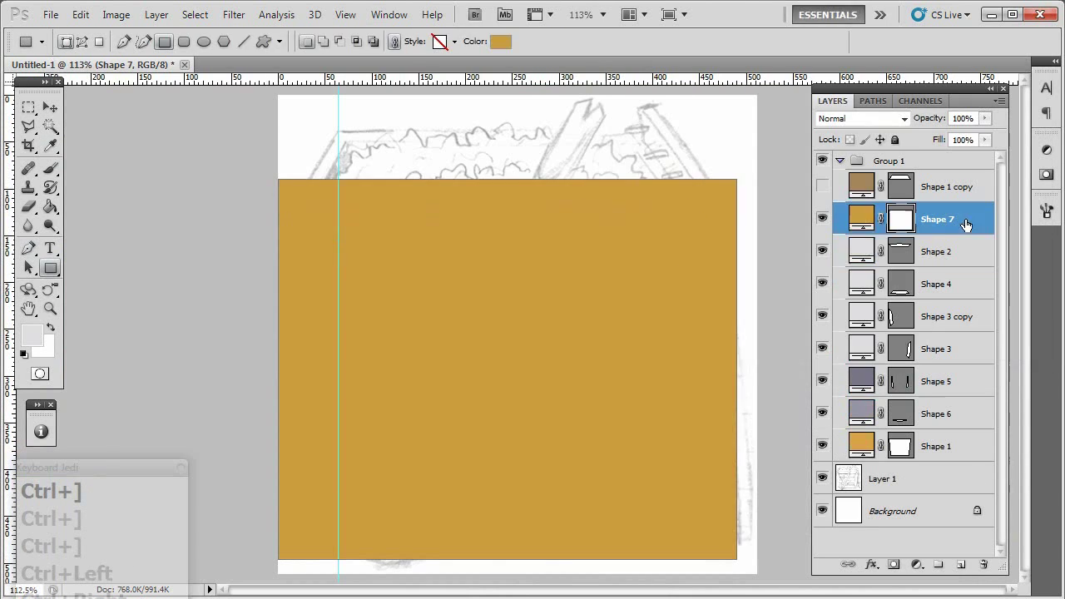
Step: Give the large brown rectangle a wood grain with Add Noise and Motion Blur, and try a 69% medium Ripple on it
left_click(234, 14)
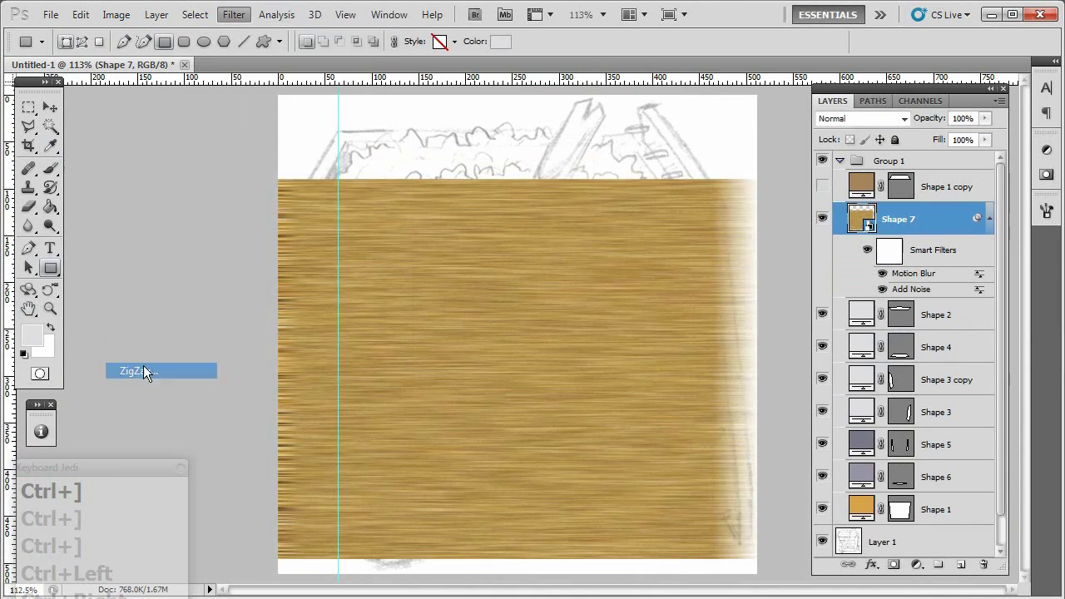
left_click(234, 15)
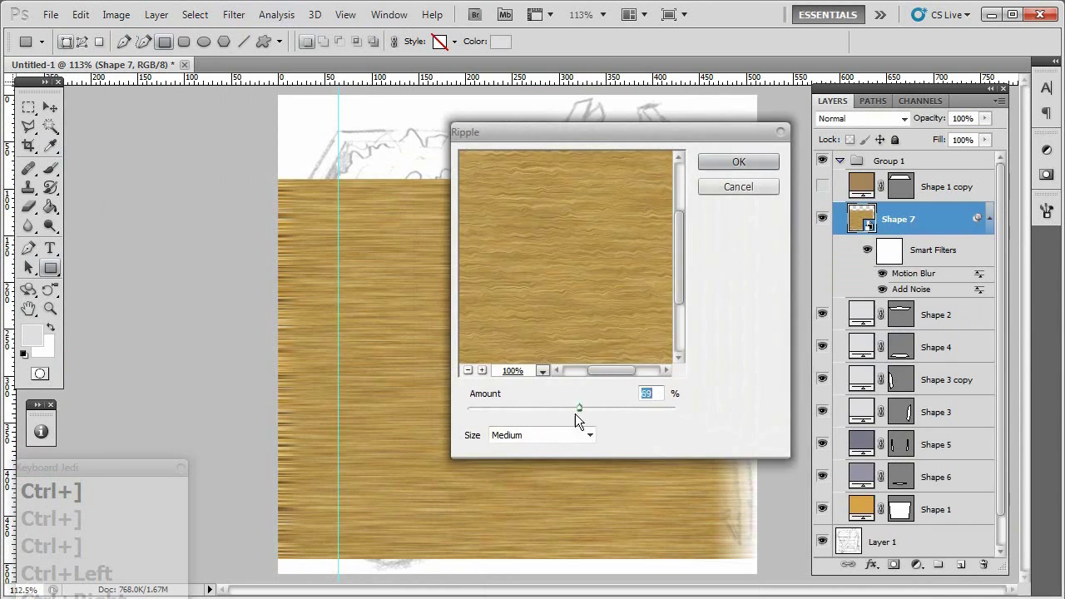
left_click(739, 158)
Step: Tune the wood texture's contents with a brightness adjustment and Hue/Saturation at about -28 saturation, and save and close the smart object
right_click(932, 212)
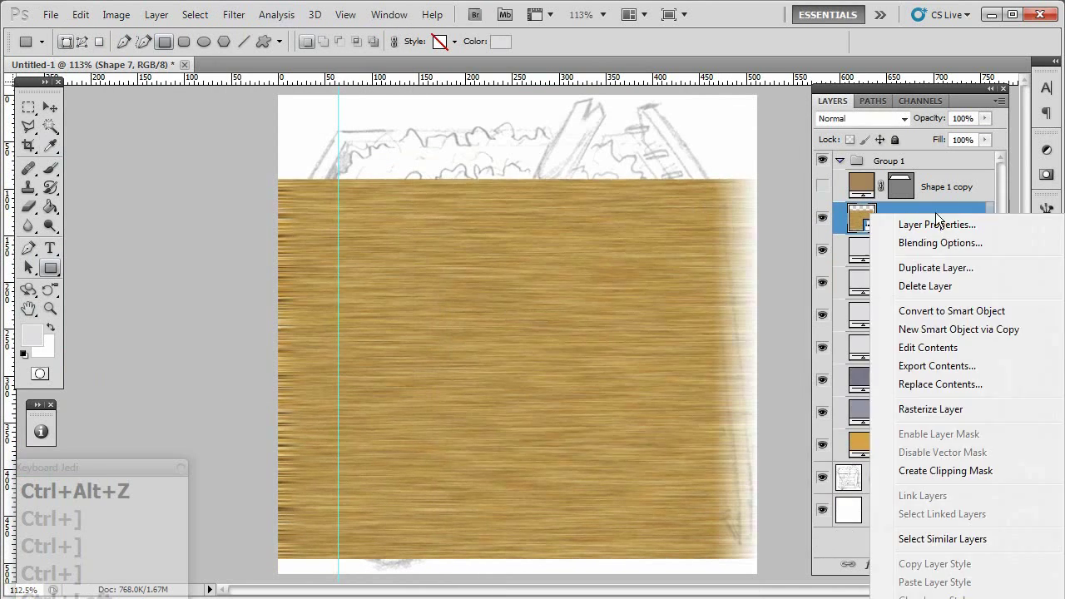
left_click(939, 361)
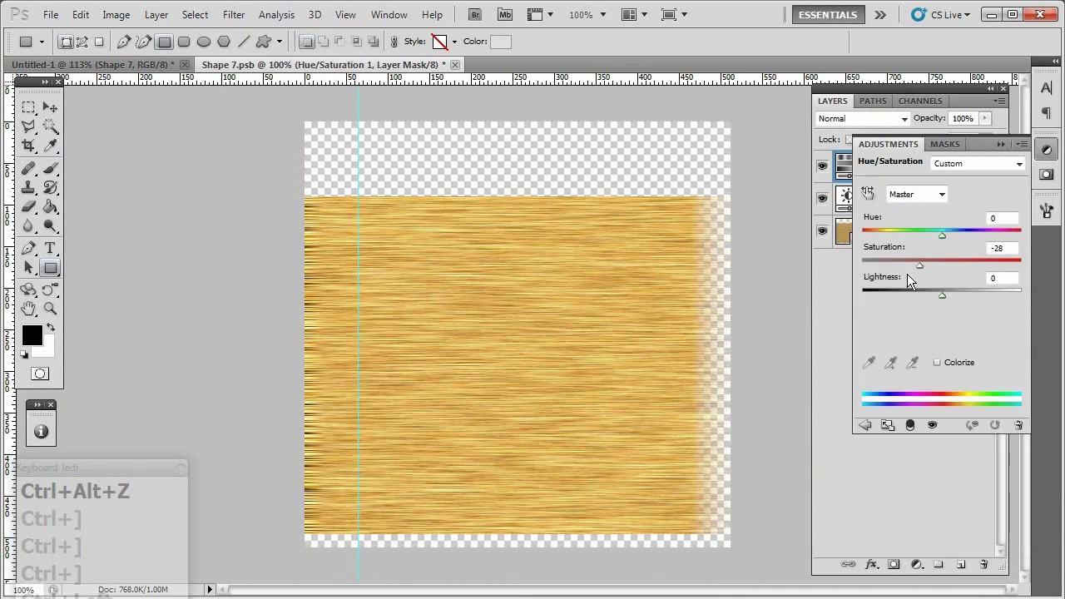
key("ctrl+s")
key("ctrl+w")
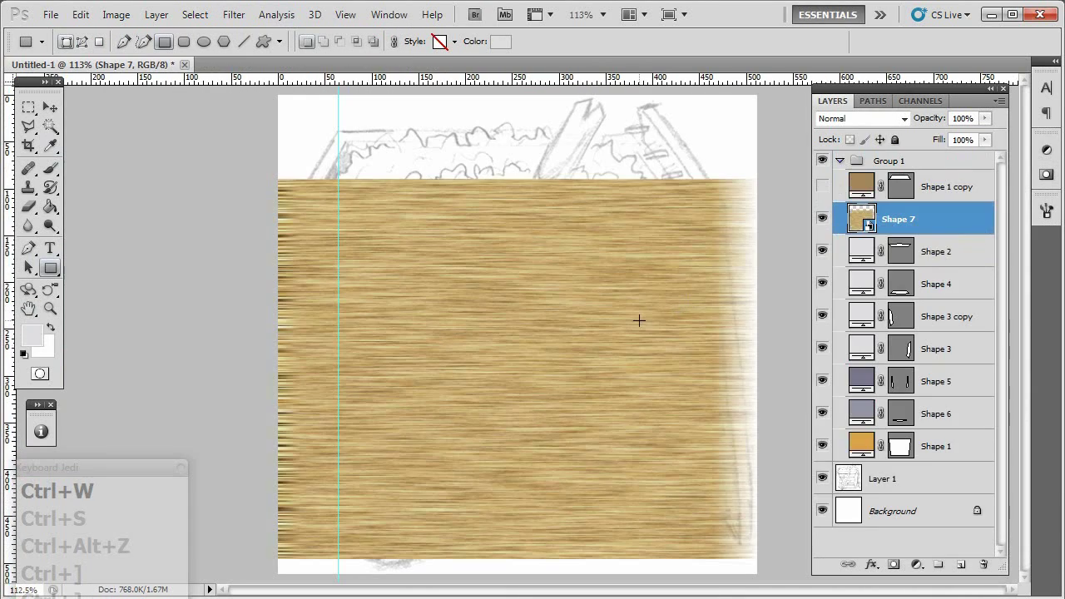
Step: Clip the wood texture to the upper frame board, and combine the horizontal boards and the side boards into one shape layer each
key("ctrl+alt+g")
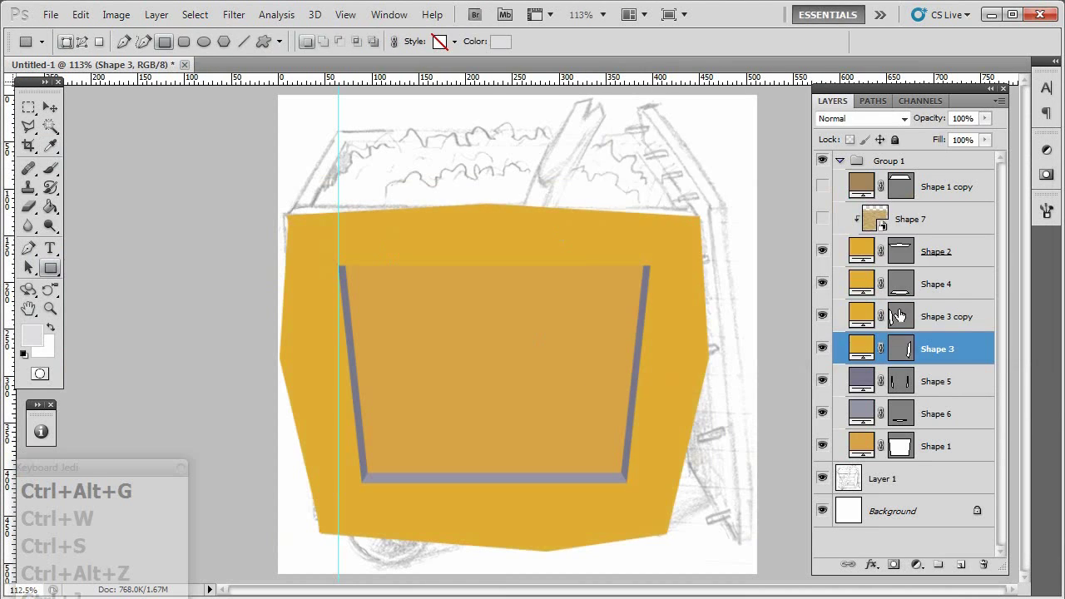
key("ctrl+x")
key("ctrl+v")
key("ctrl+x")
key("ctrl+v")
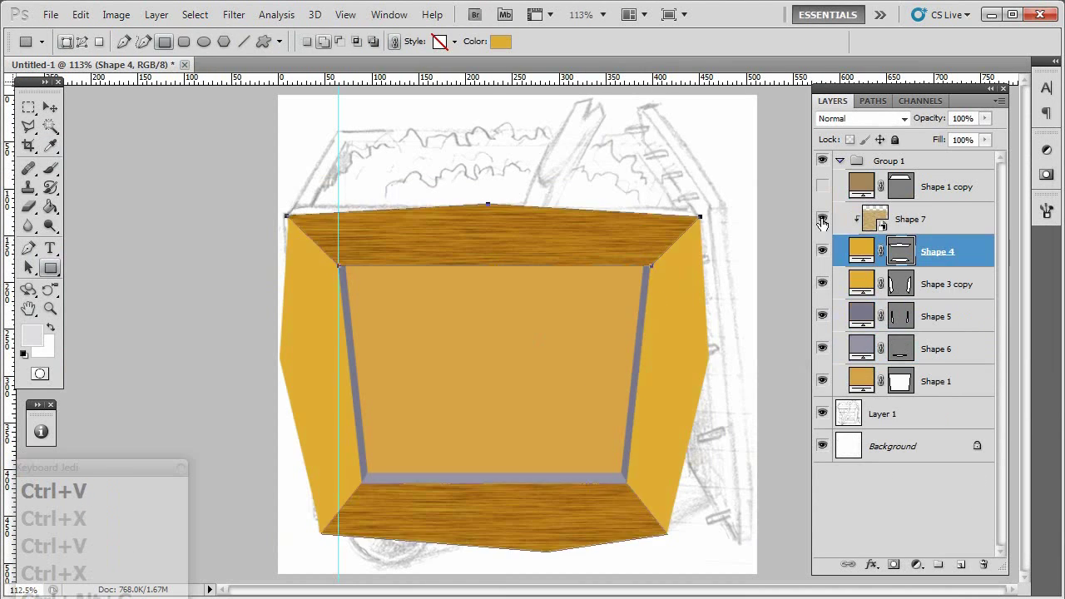
Step: Save the full-canvas wood texture, rotate its copy 90°, narrow it, and clip it to the side frame boards
key("ctrl+t")
key("ctrl+t")
key("ctrl+s")
key("ctrl+w")
key("ctrl+t")
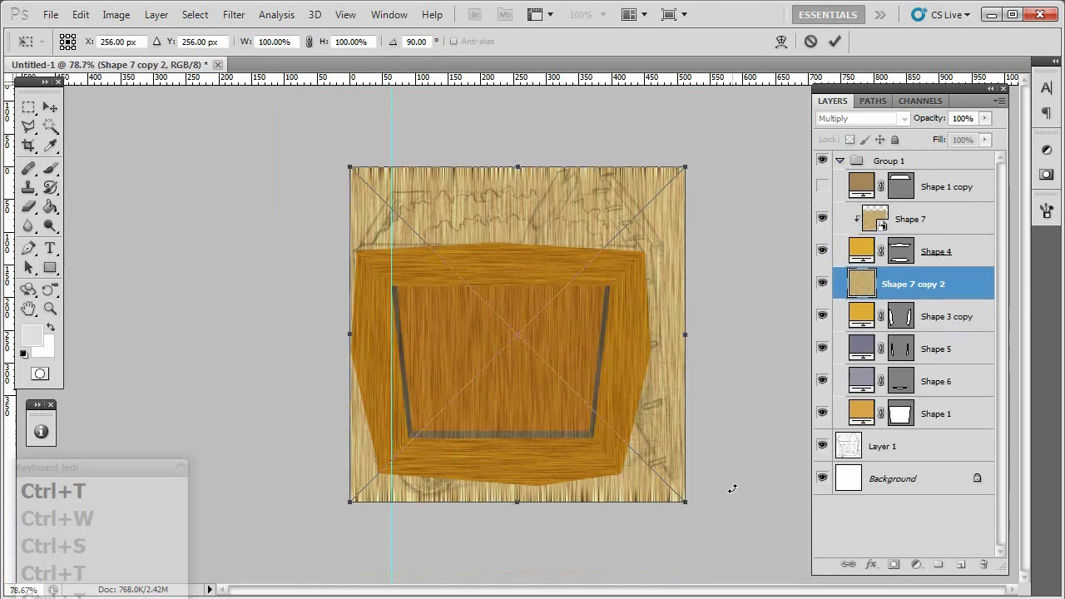
left_click_drag(685, 501, 588, 500)
key("Return")
key("ctrl+alt+g")
Step: Place a wood texture copy directly above the front panel shape, and recolour the panel and the lower bevel in wood tones
left_click_drag(944, 346, 945, 397)
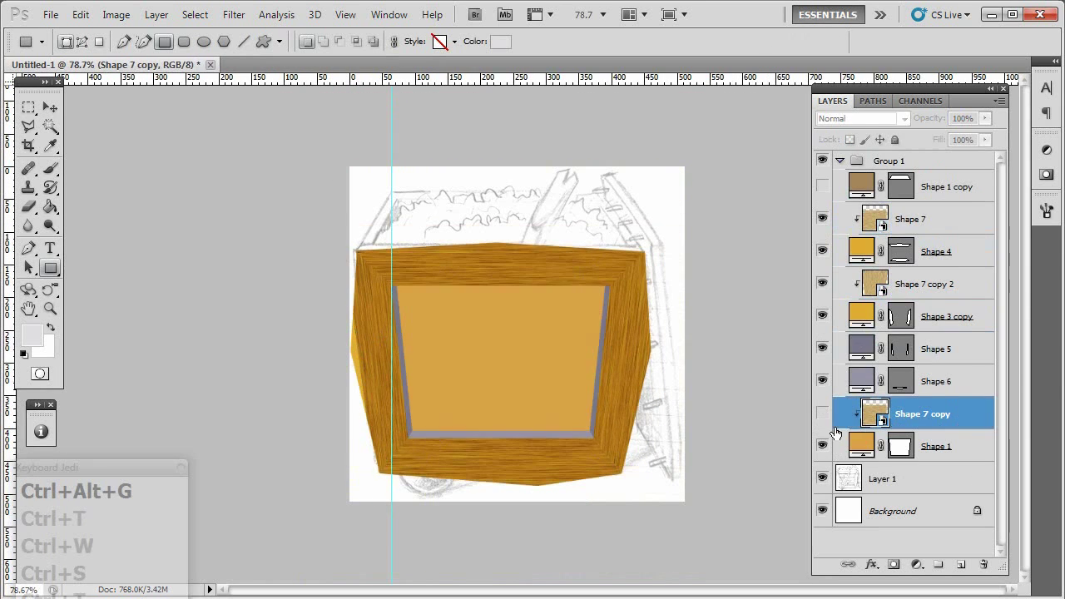
double_click(862, 446)
key("Return")
double_click(861, 381)
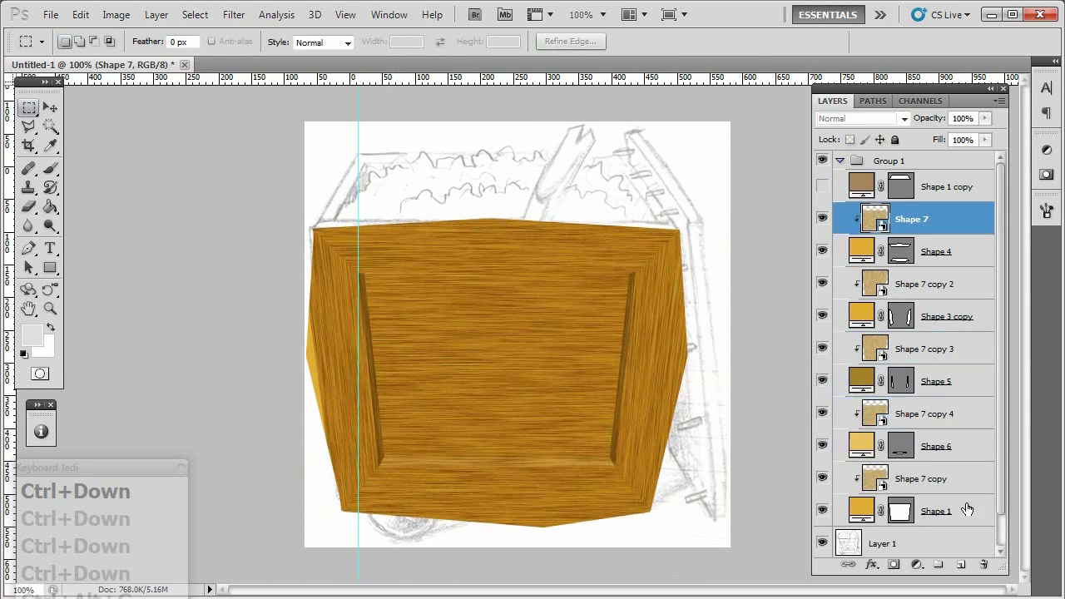
Step: Group all front-face layers and mask the group to the crate's straight outer outline
key("ctrl+g")
key("ctrl+i")
key("ctrl+i")
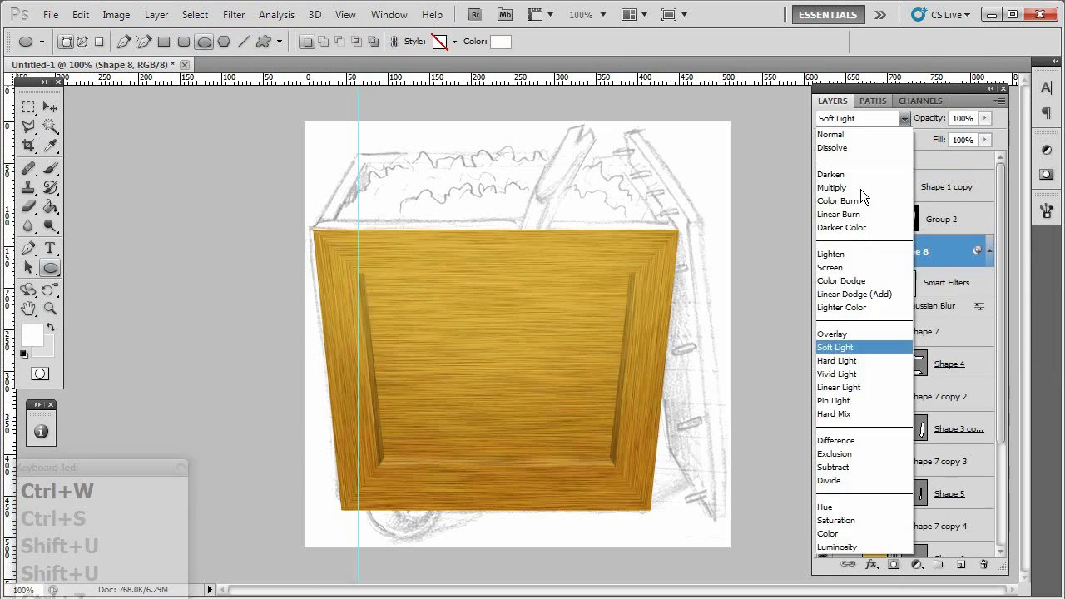
Step: Blend the blurred cream ellipse in Soft Light and clip copies of it to the horizontal boards, side boards and panel
key("Up")
key("ctrl+alt+g")
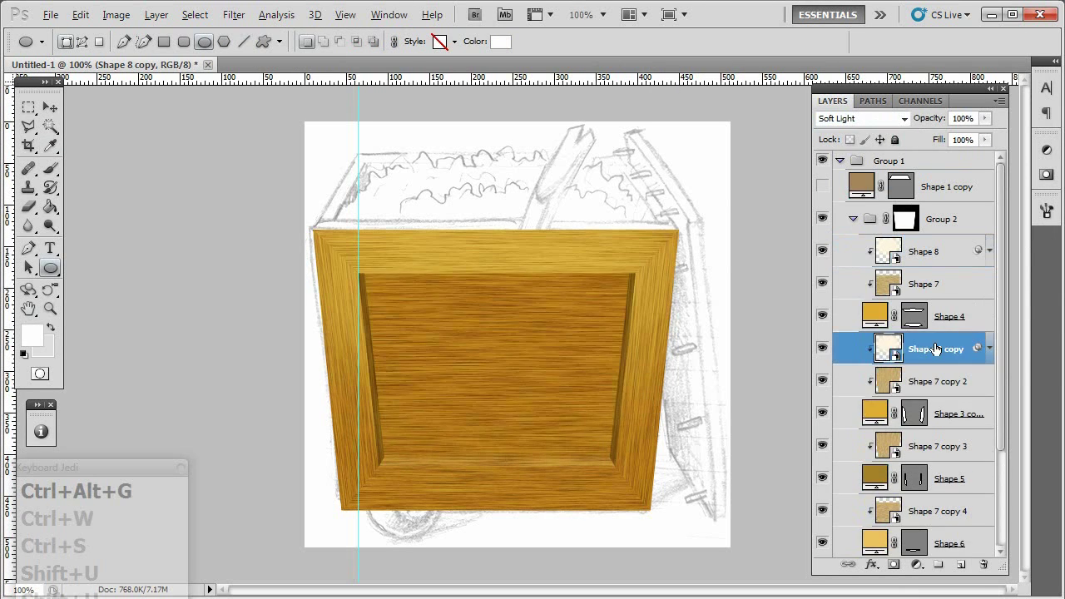
key("ctrl+alt+g")
Step: Add a blurred dark brown shadow under the upper frame board, in Multiply at 98% opacity and clipped to the panel
key("ctrl+shift+n")
key("ctrl+alt+z")
key("shift+u")
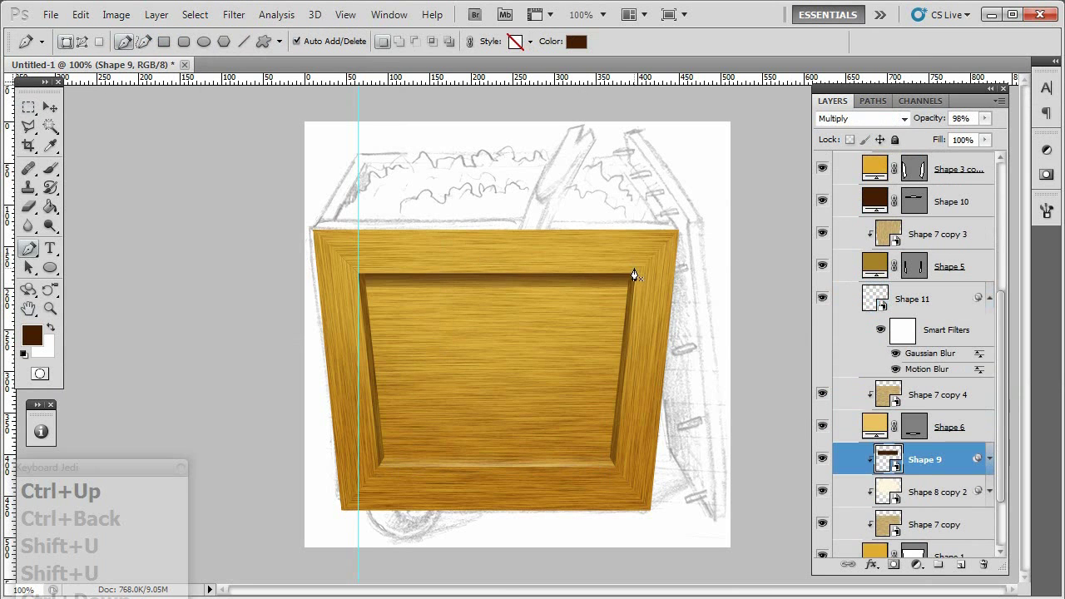
Step: Shade the panel's inner edges with a shape softened by a 16-pixel Box Blur, and clip a Gaussian-blurred cream highlight to the frame boards
left_click(361, 267)
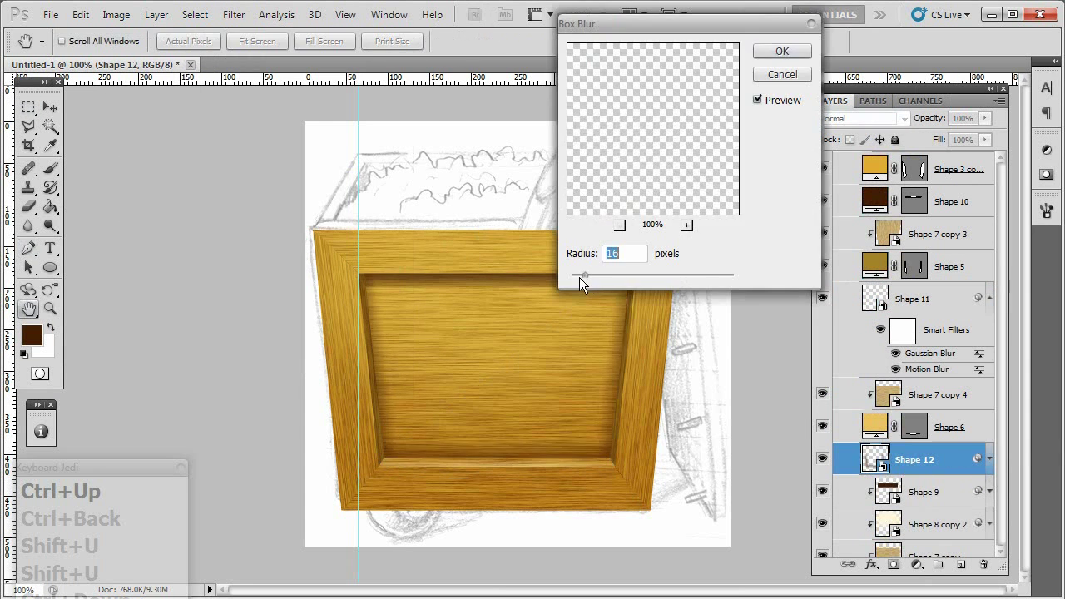
key("Return")
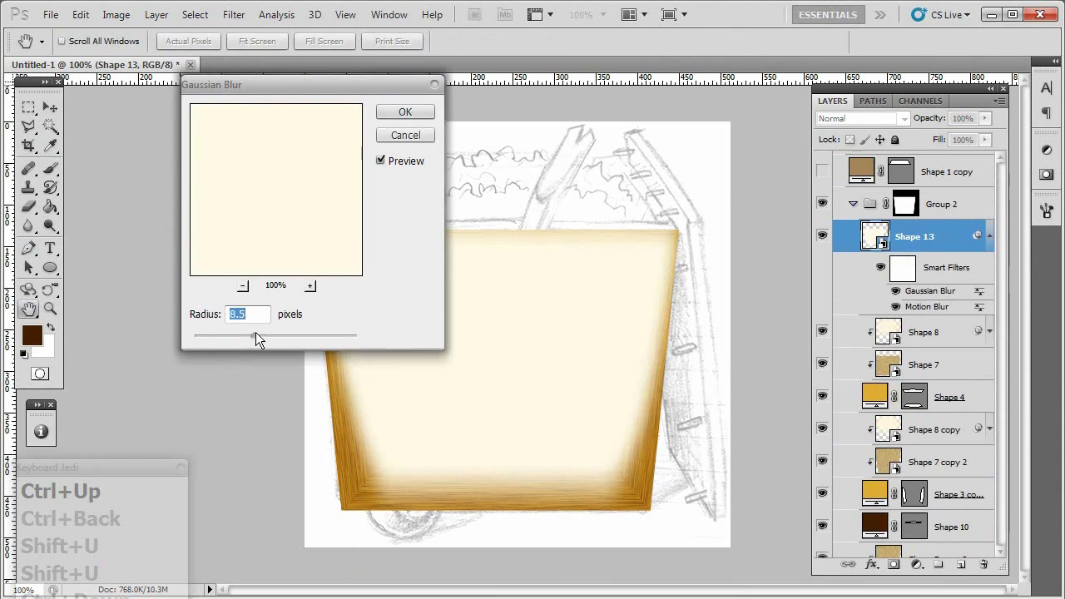
key("ctrl+alt+g")
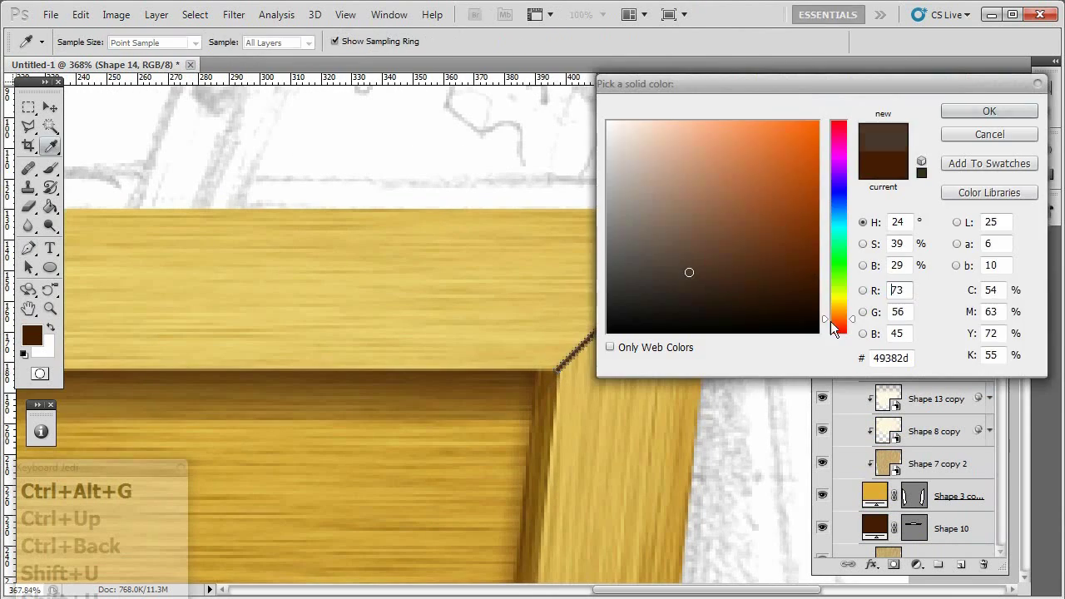
Step: Clip the thin dark brown mitre joint line to the frame and mirror copies of it to the other corners
key("ctrl+alt+g")
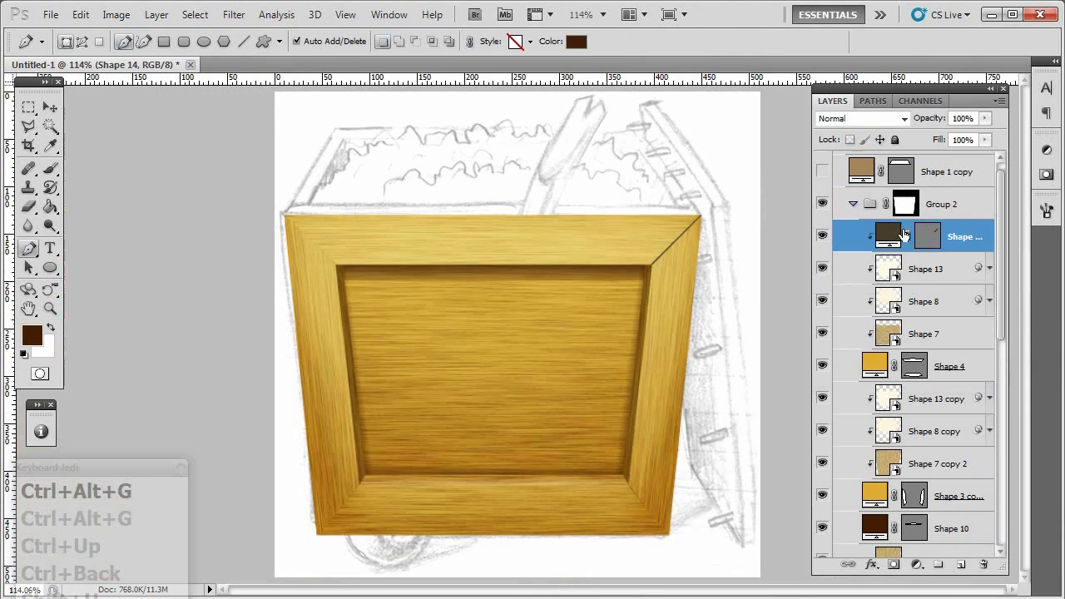
key("ctrl+t")
right_click(361, 254)
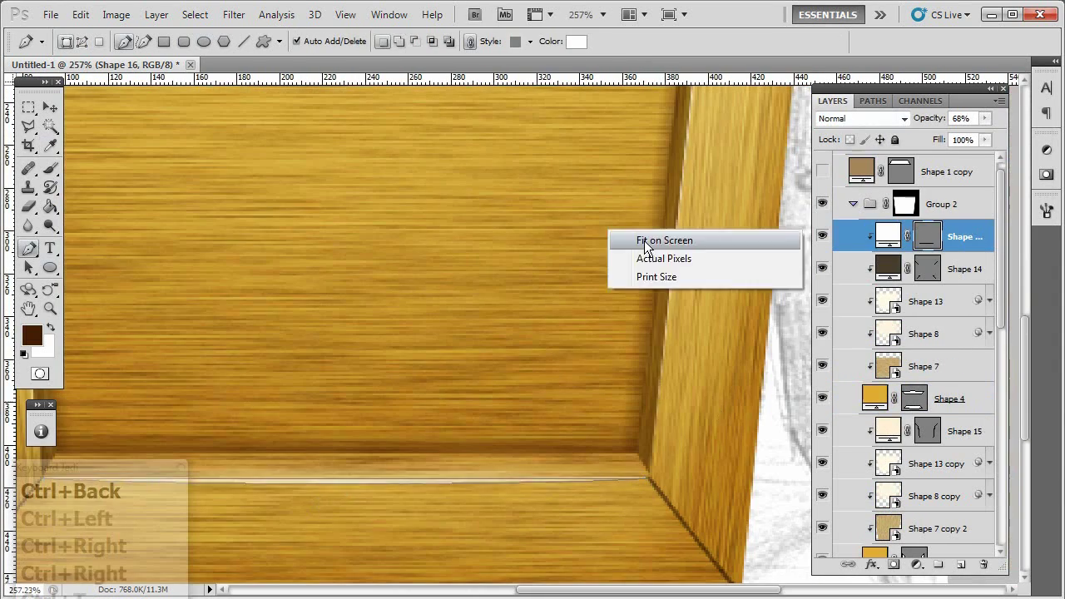
Step: Clip the white highlight line to the lower bevel, and recolour the bevel glow's smart object contents white, saving and closing it
left_click(645, 242)
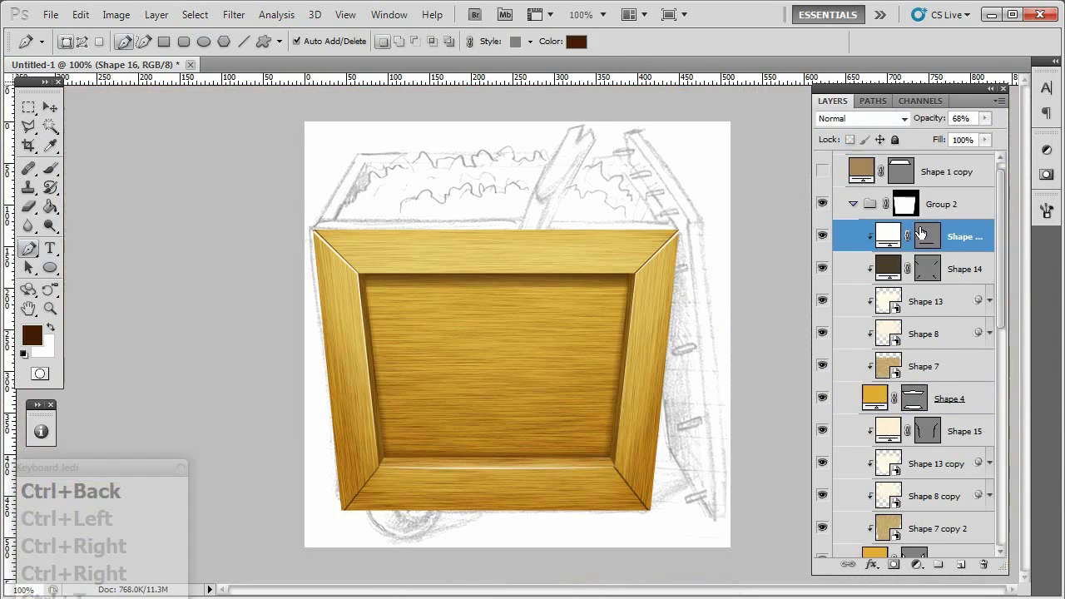
scroll(915, 350, "down", 5)
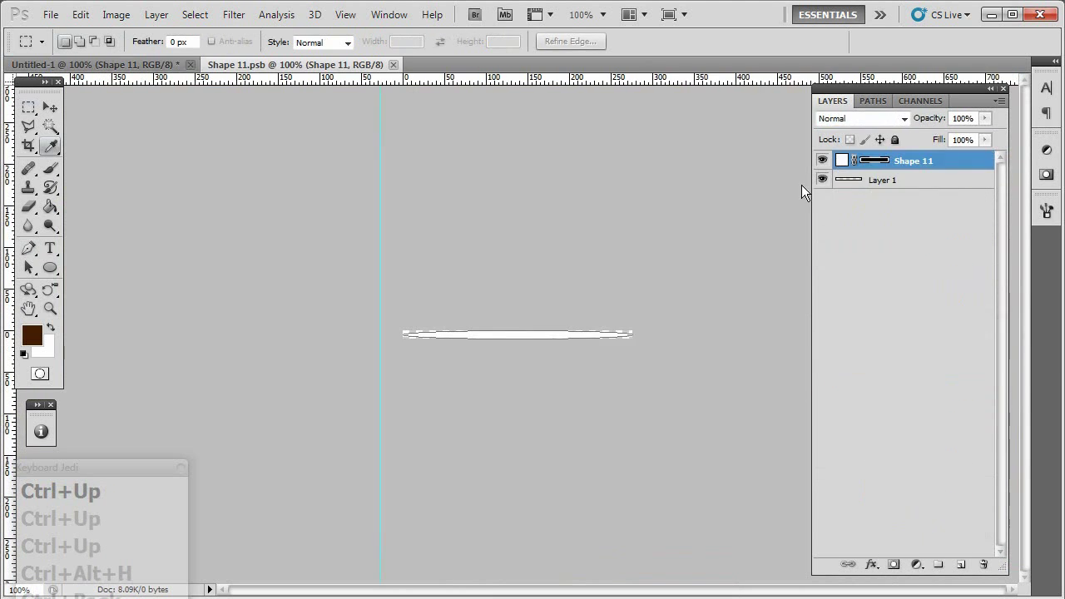
key("ctrl+s")
key("ctrl+w")
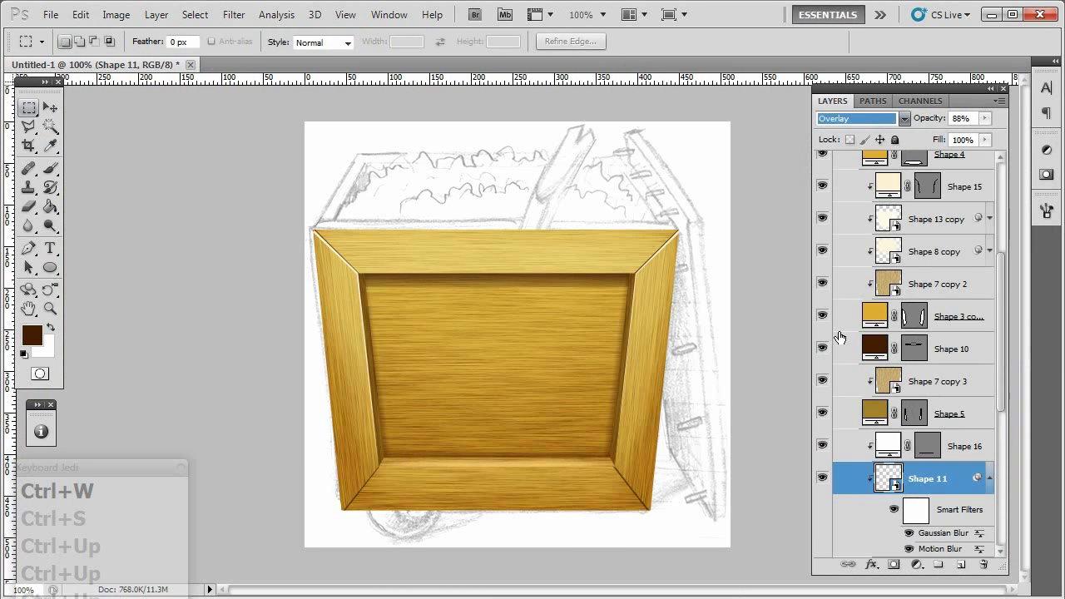
Step: Add thin white highlight lines along the frame's lower mitre joints, mirrored to both corners
left_click(957, 446)
key("ctrl+t")
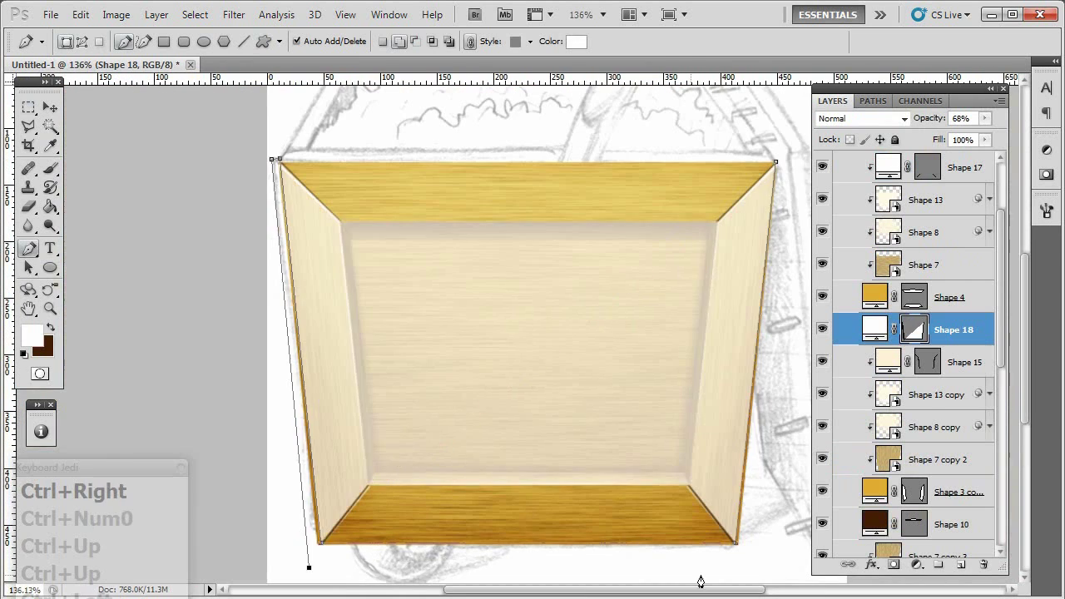
Step: Fill the outer-edge shading shape with brown, clip it to the side boards, and blend it in Multiply at 100% opacity
key("ctrl+BackSpace")
key("ctrl+alt+g")
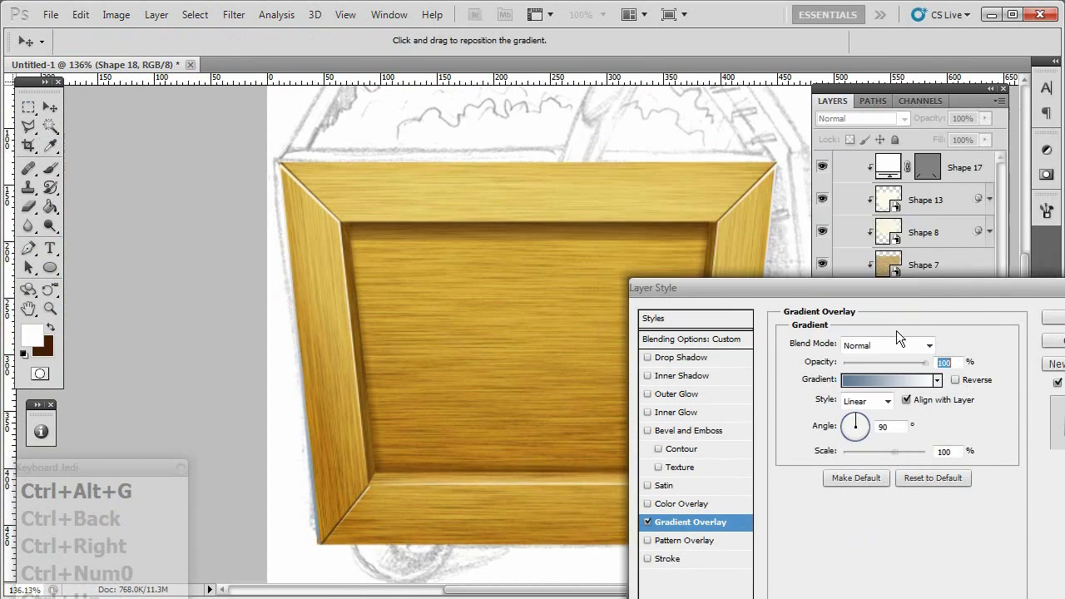
left_click(888, 345)
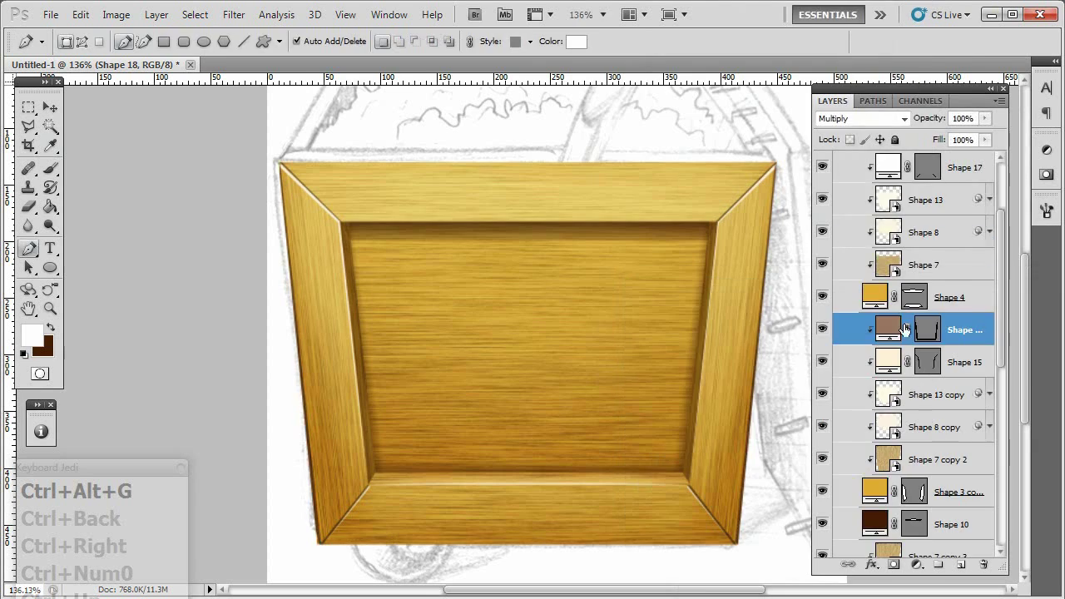
Step: Group the panel layers and the lower bevel layers separately, moving the inner-edge shadow within the layer order
key("ctrl+g")
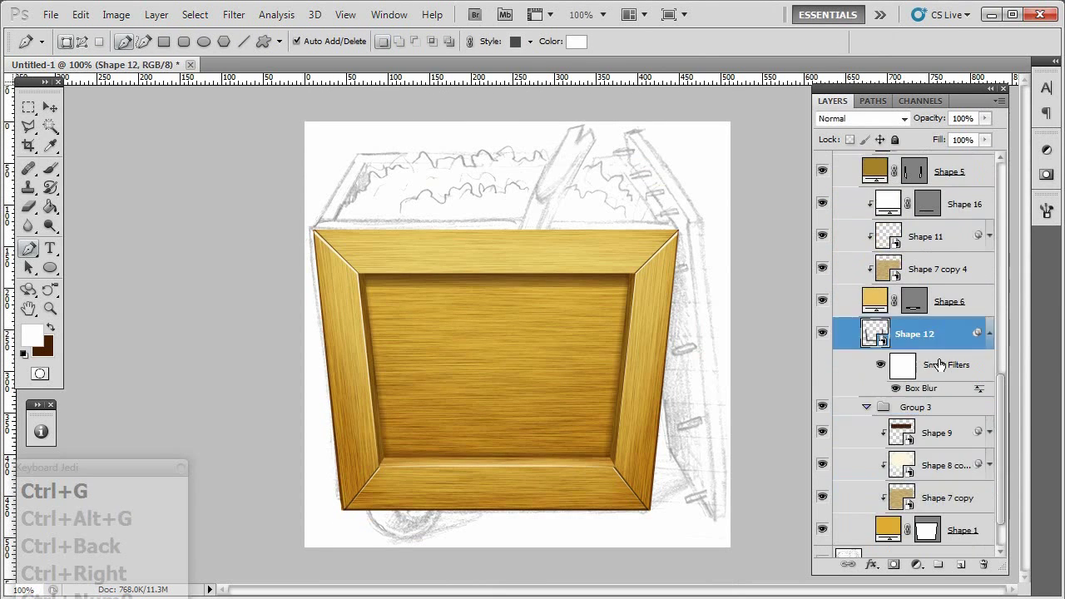
key("ctrl+bracketright")
key("ctrl+g")
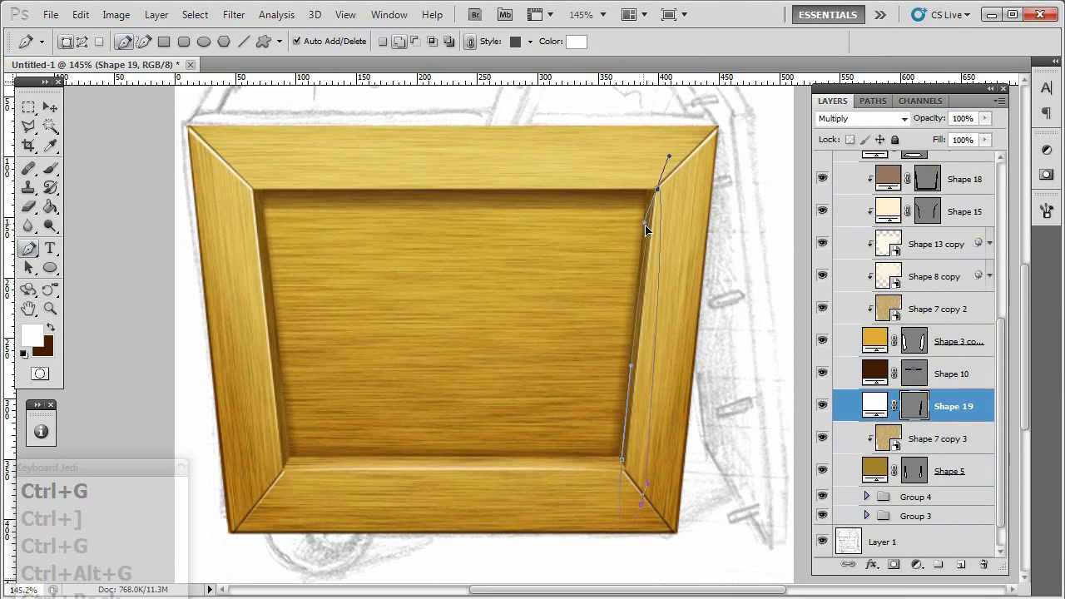
Step: Mirror the white side-bevel highlight, soften it with Gaussian Blur, clip it to the bevels, and group the bevel and frame layers
key("ctrl+t")
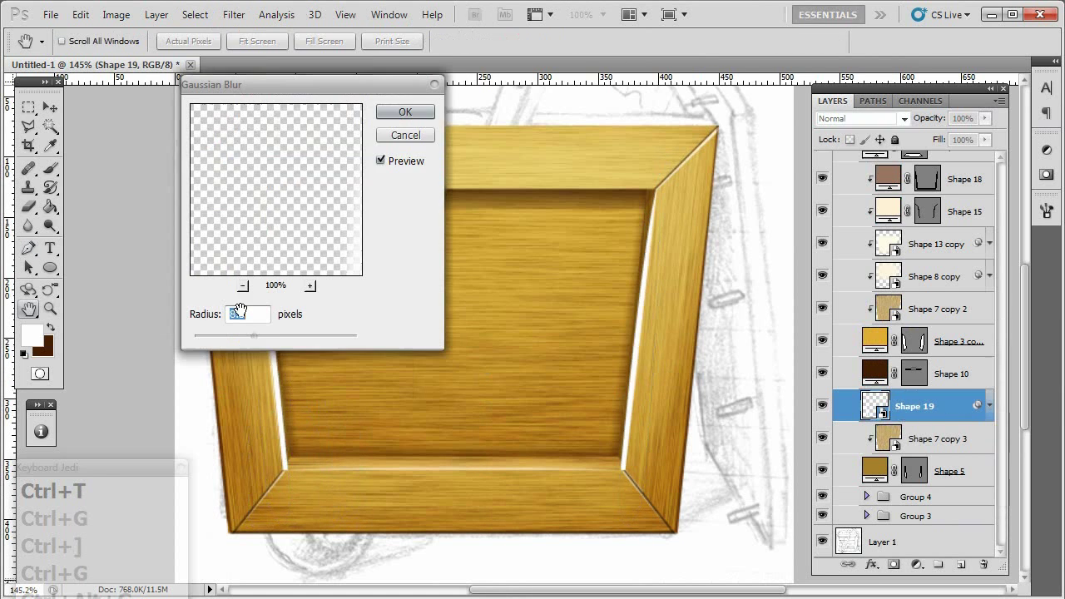
key("ctrl+alt+g")
key("ctrl+g")
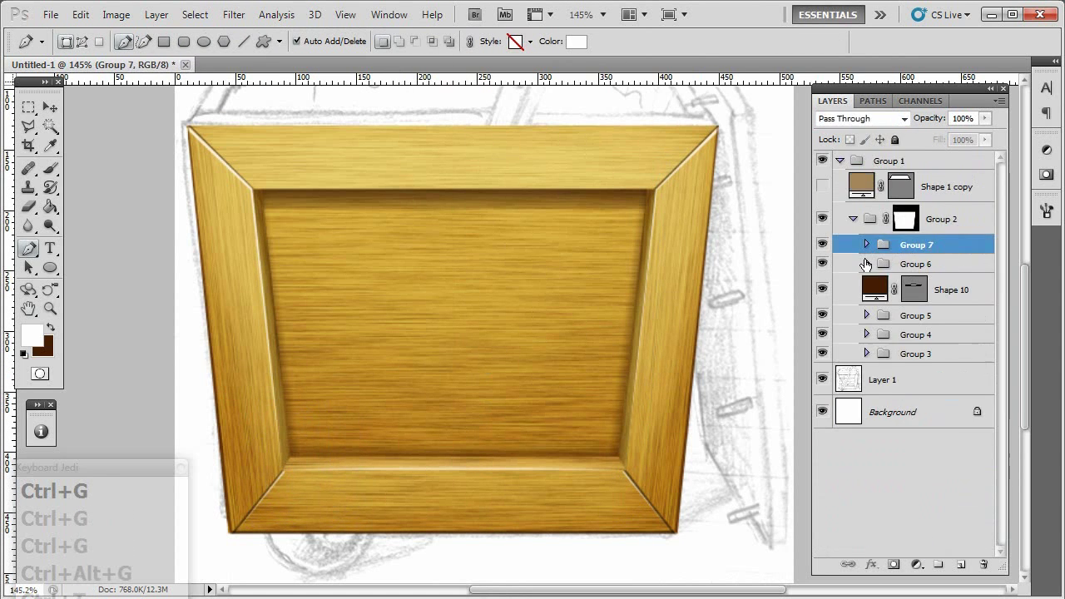
Step: Draw three thin horizontal plank gaps across the panel, fill them dark brown, adjust their spacing, and set Multiply at 92% opacity
key("shift+u")
key("ctrl+BackSpace")
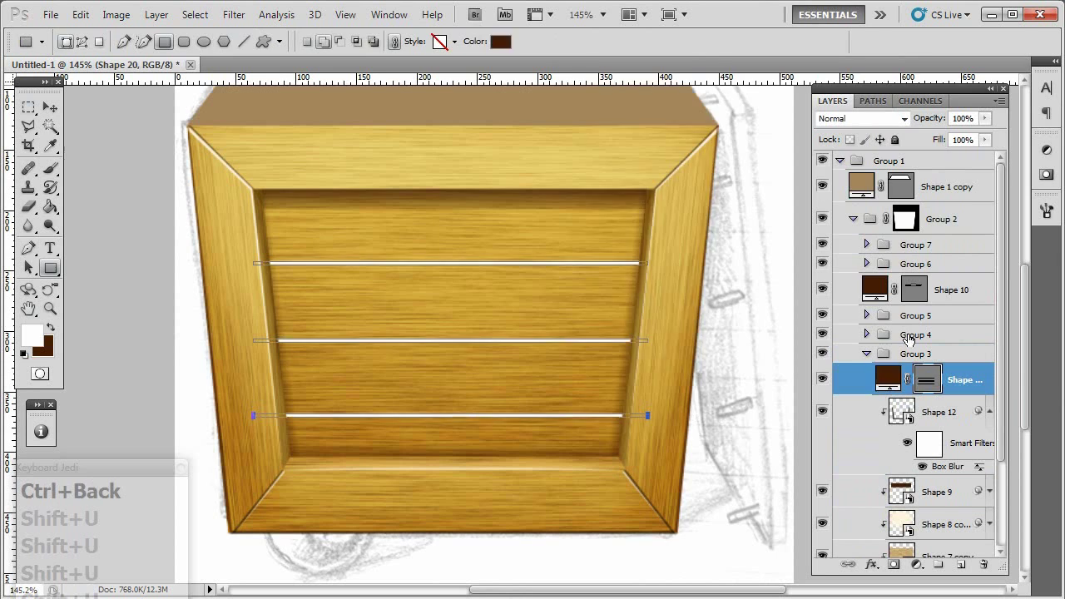
key("ctrl+t")
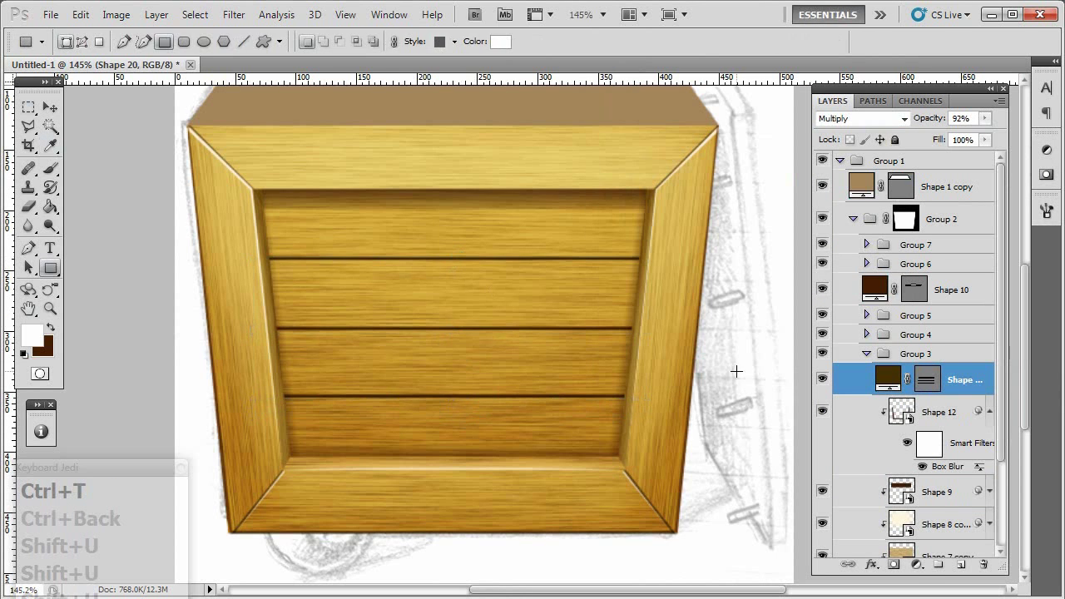
Step: Add a drop shadow to the plank gaps and soften the Multiply shading on the side boards with an 8.9-pixel Gaussian Blur
double_click(860, 372)
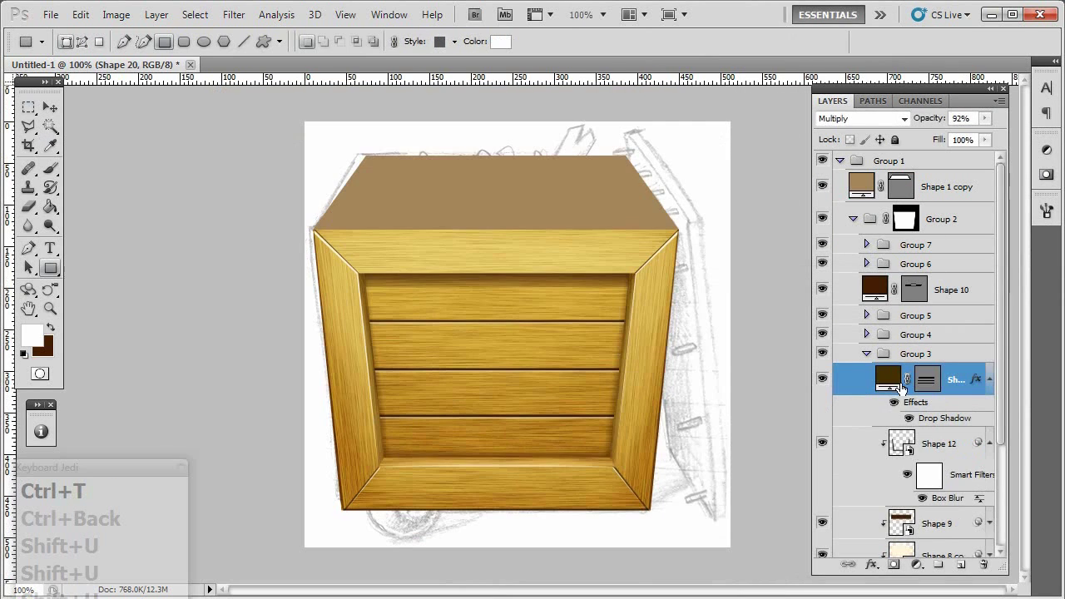
right_click(949, 380)
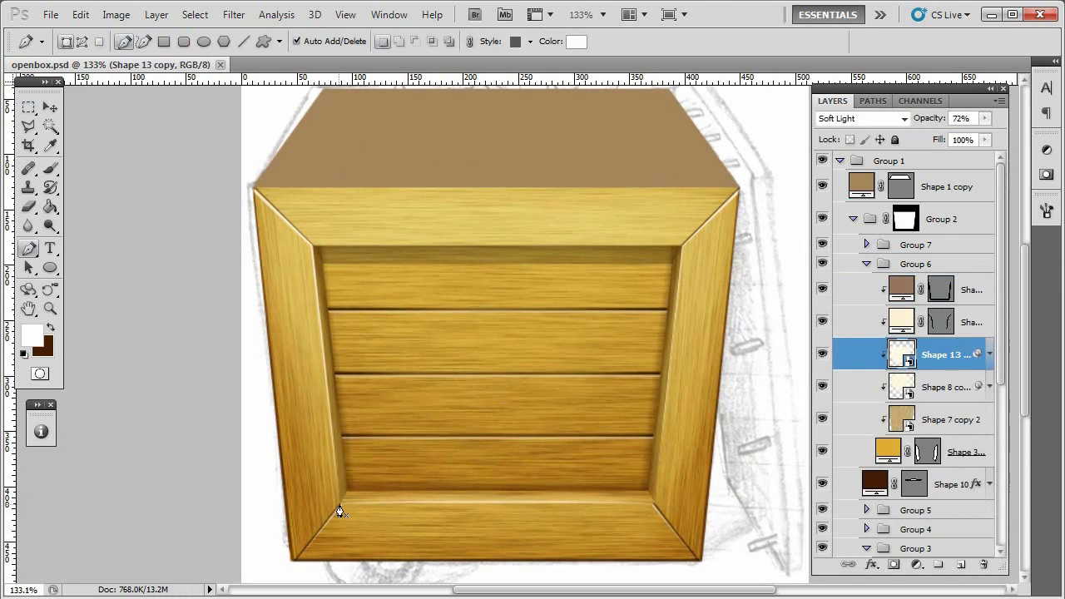
right_click(941, 354)
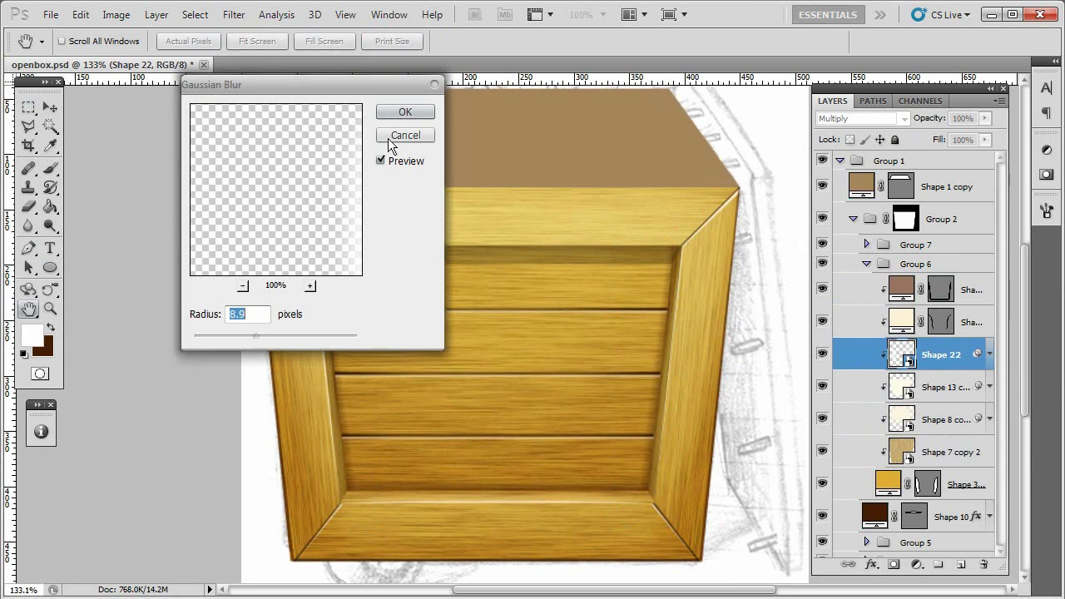
key("Return")
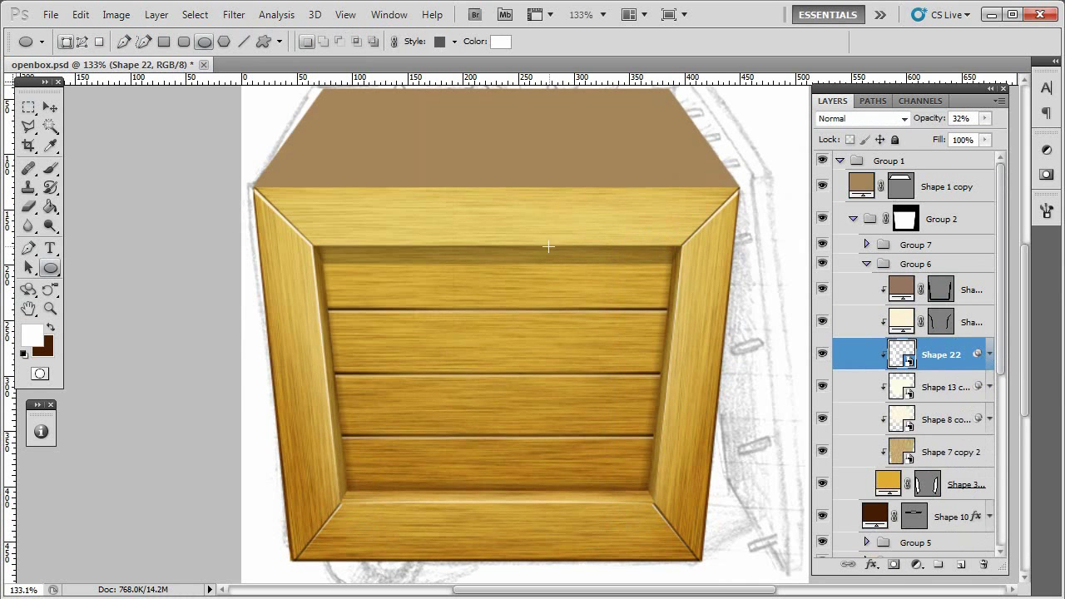
Step: Draw a very dark brown ellipse over the top board's upper edge, clipped to the board, and convert it to a motion-blurred Smart Object
key("p")
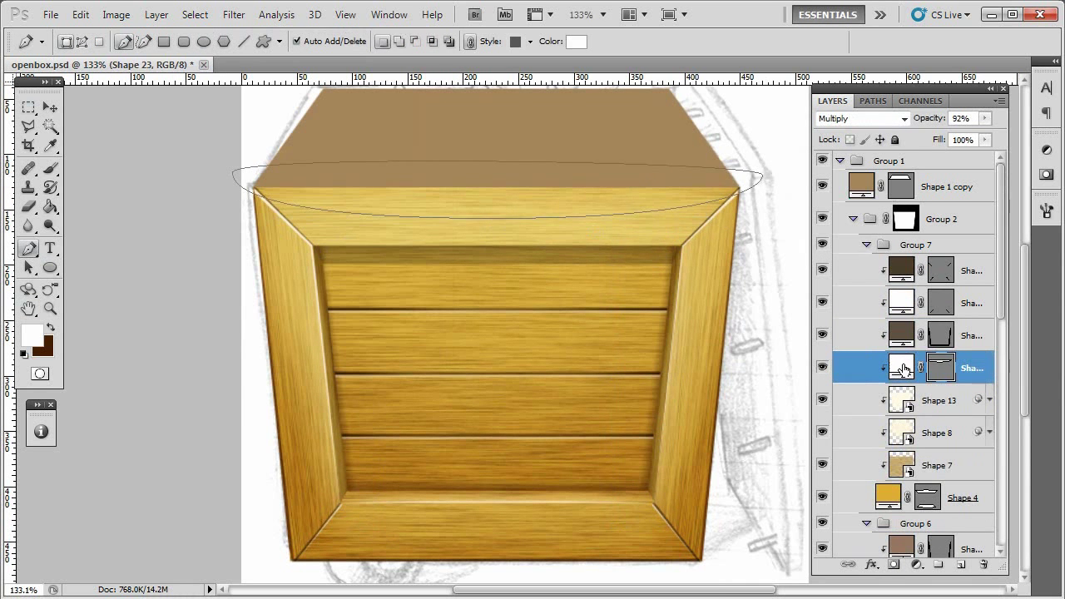
right_click(903, 369)
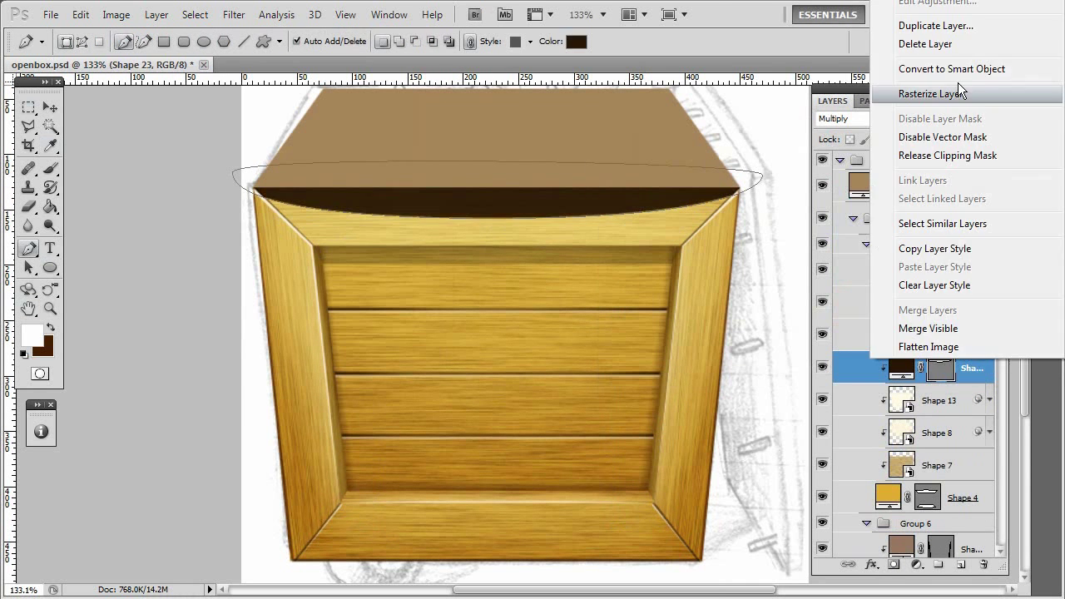
left_click(941, 70)
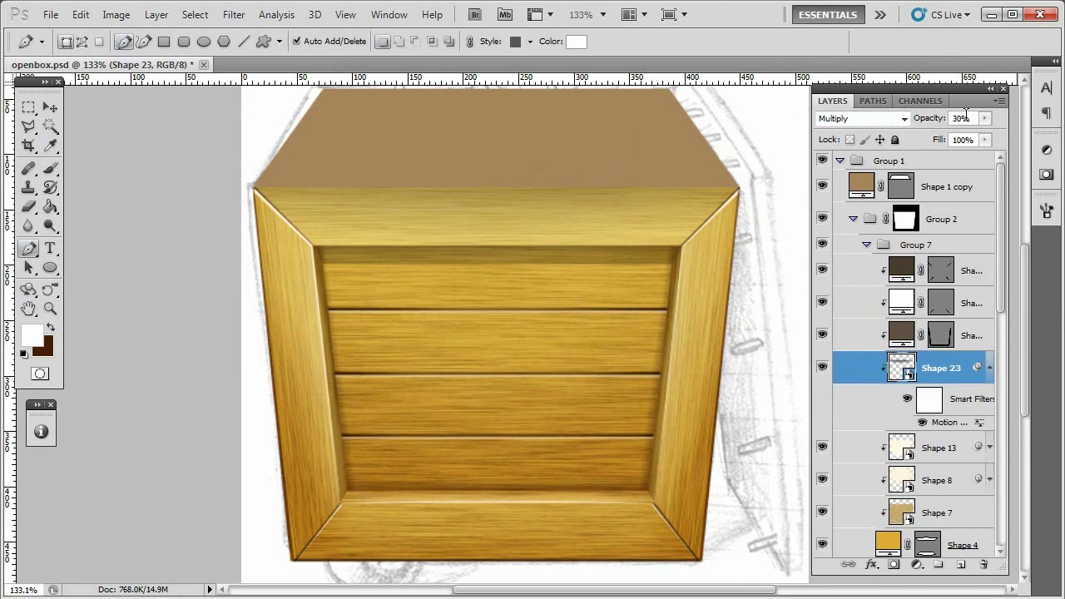
Step: Try other blend modes on the top-board shading, place it beneath the wood grain, and blend it in Darker Color at 93% opacity
left_click(862, 118)
key("ctrl+alt+z")
key("ctrl+alt+z")
key("ctrl+alt+z")
key("ctrl+alt+z")
key("ctrl+alt+z")
key("ctrl+alt+z")
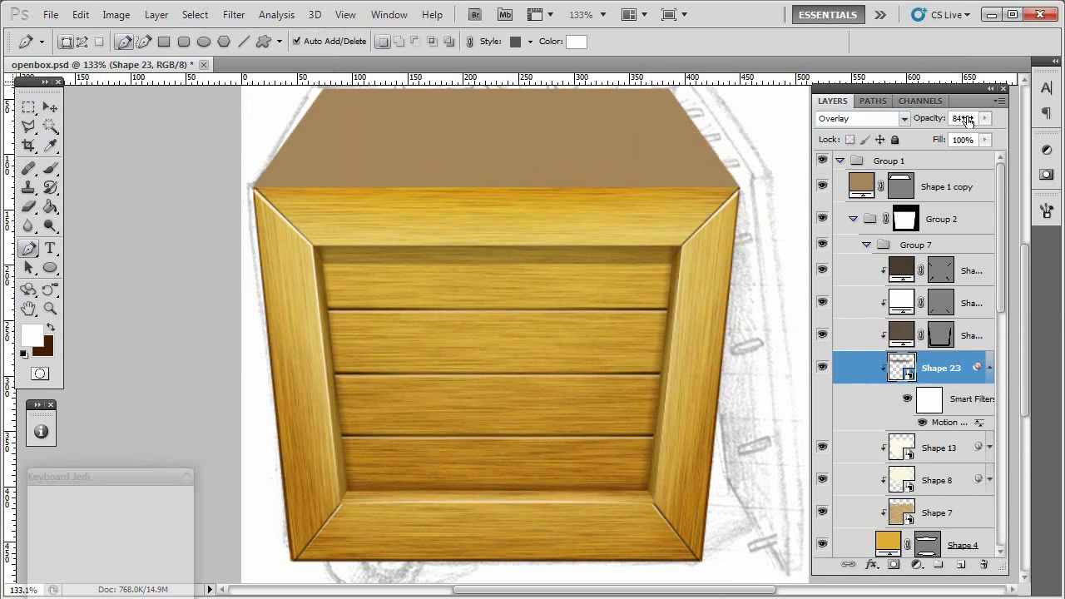
key("ctrl+Right")
key("ctrl+Right")
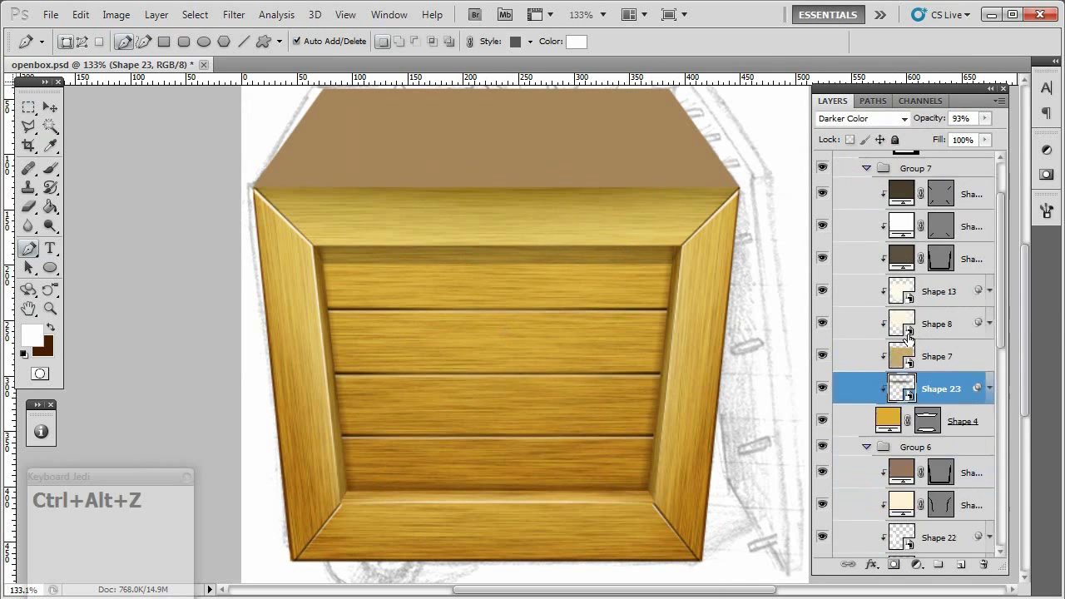
key("ctrl+Left")
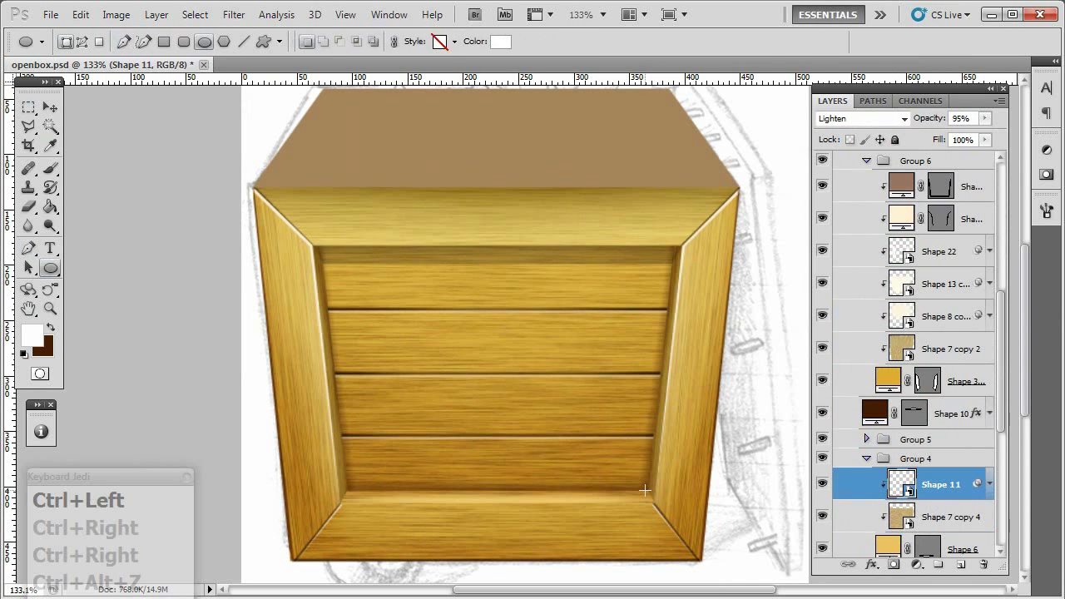
Step: Distort the copied side shadows to follow the panel's slanted inner edges and set their opacity to 55%
key("alt+bracketleft")
key("alt+bracketleft")
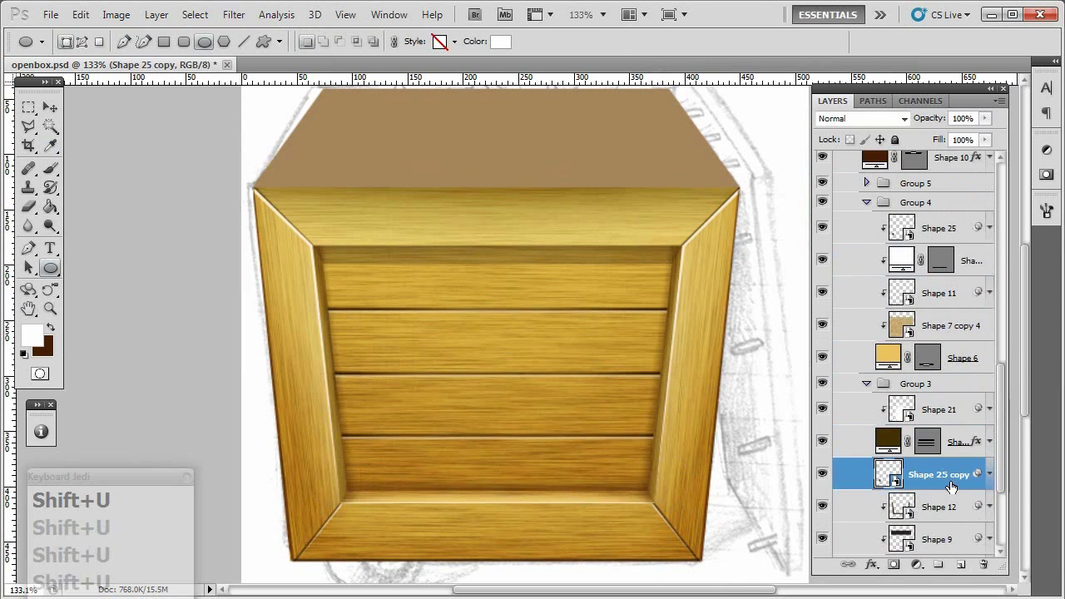
key("ctrl+t")
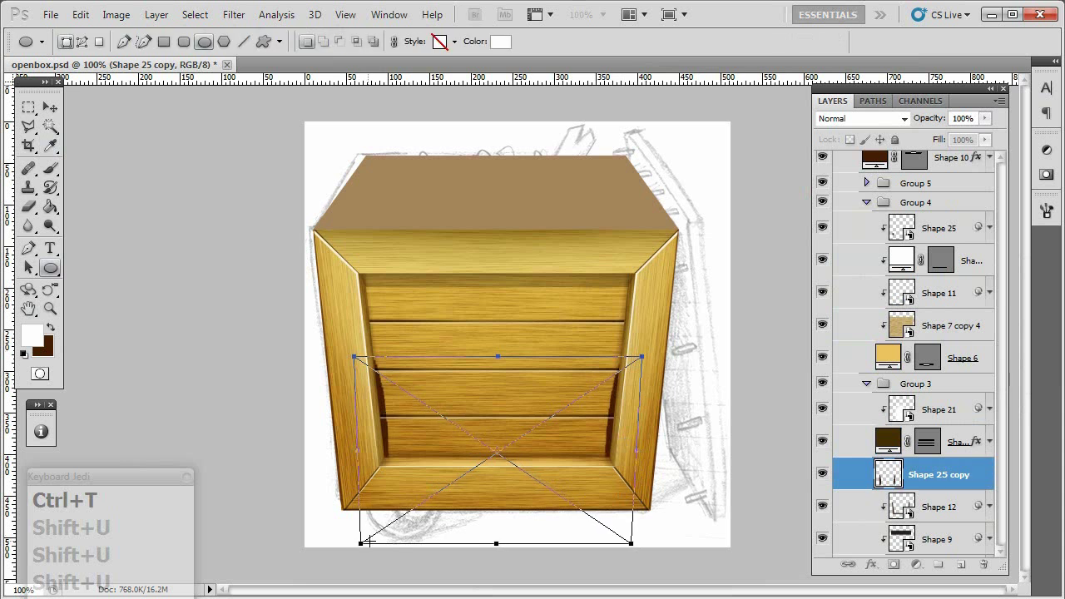
key("Return")
key("5")
key("5")
Step: Duplicate the crate's brown top shape and shrink the copy inward to form the crate opening
left_click(593, 217, "ctrl")
key("ctrl+j")
key("ctrl+t")
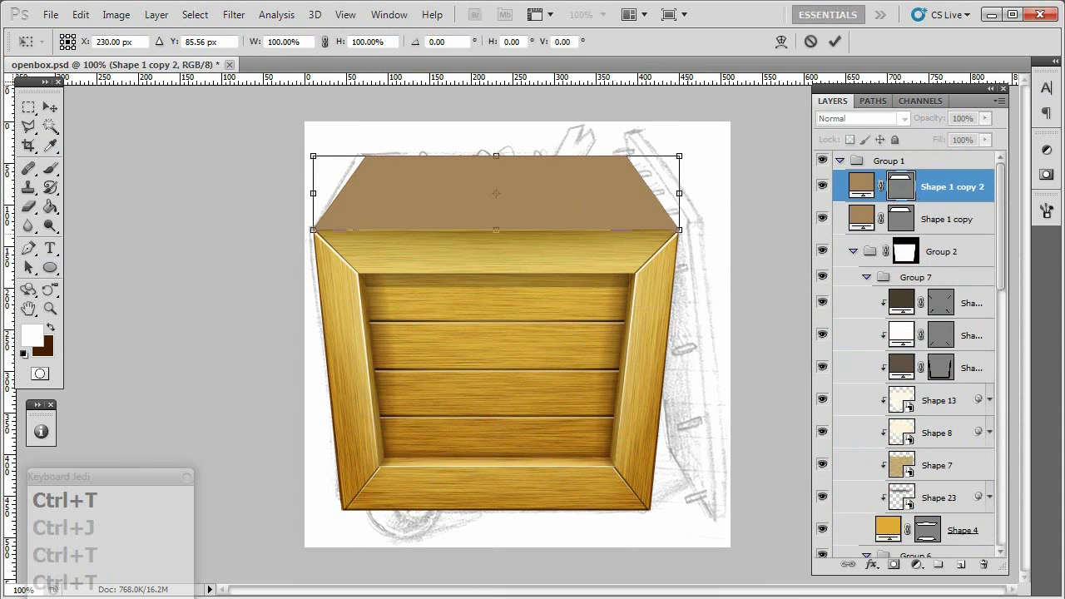
key("ctrl+y")
scroll(667, 200, "up", 3)
key("ctrl+t")
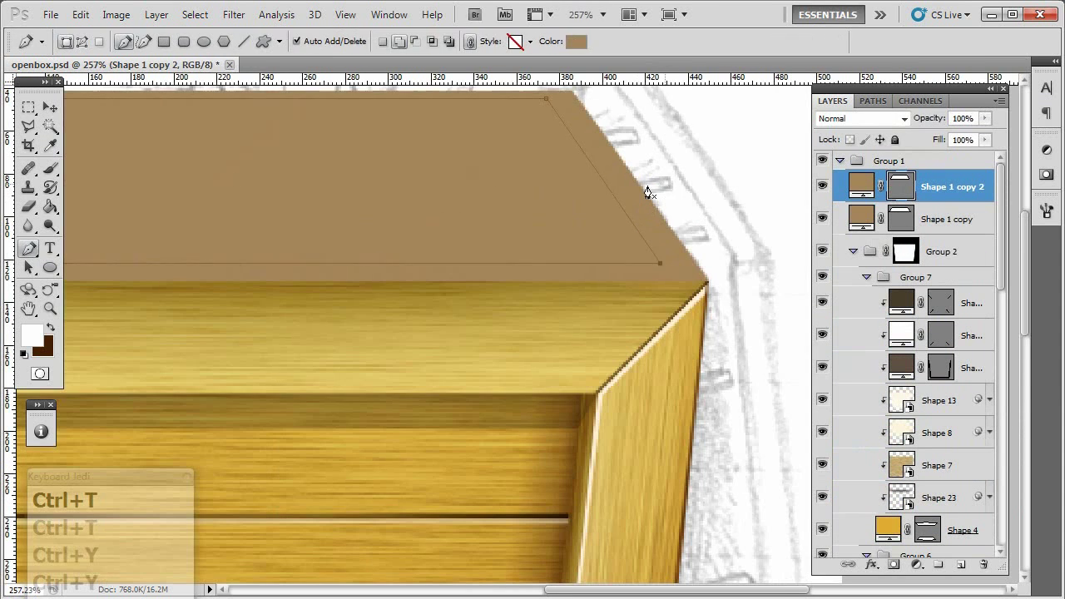
Step: Fill the inset opening shape with dark brown
scroll(649, 193, "down", 3)
double_click(862, 186)
key("Return")
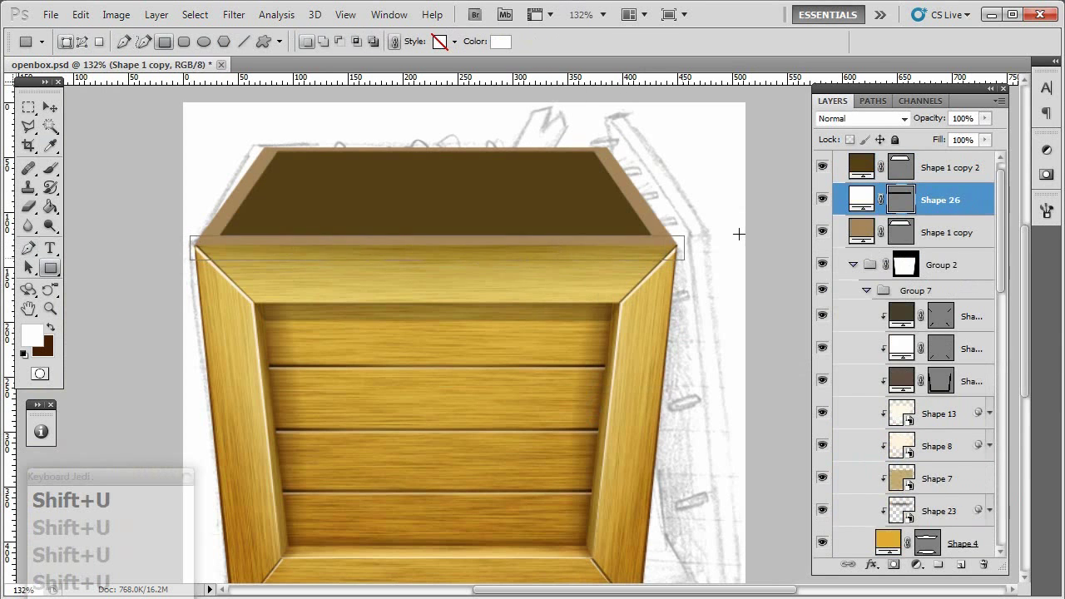
Step: Fill the front rim rectangle with golden yellow and clip a copy of the wood-grain layer to it
double_click(862, 199)
left_click(963, 109)
left_click_drag(903, 479, 883, 184)
left_click(881, 238)
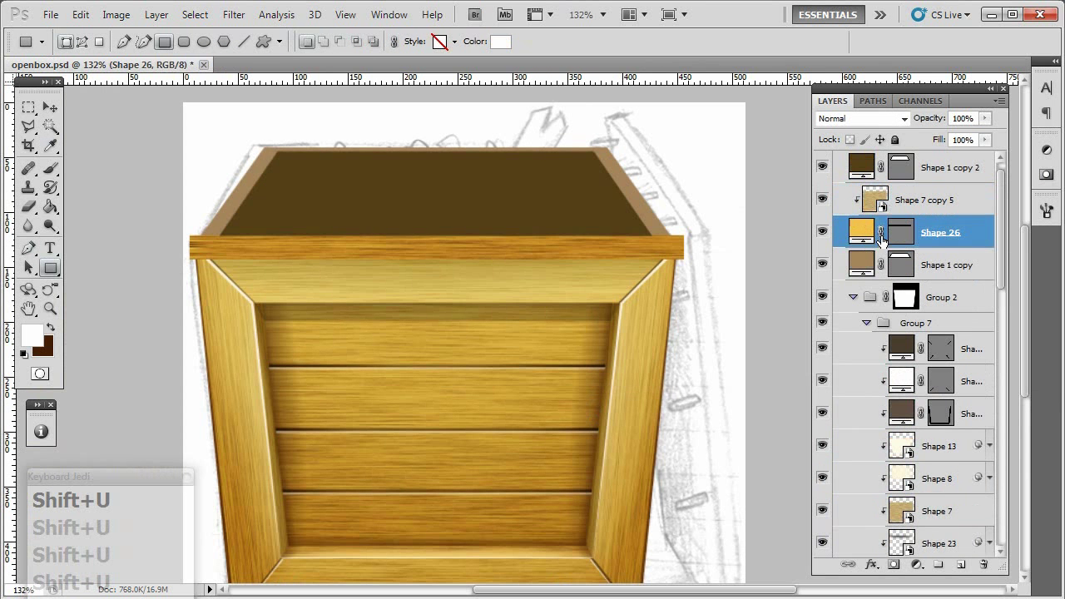
Step: Add a matching wood strip along the opening's back edge and group the top layers with a mask shaped like the crate top
key("ctrl+Up")
key("ctrl+Down")
left_click(918, 265, "shift")
key("ctrl+g")
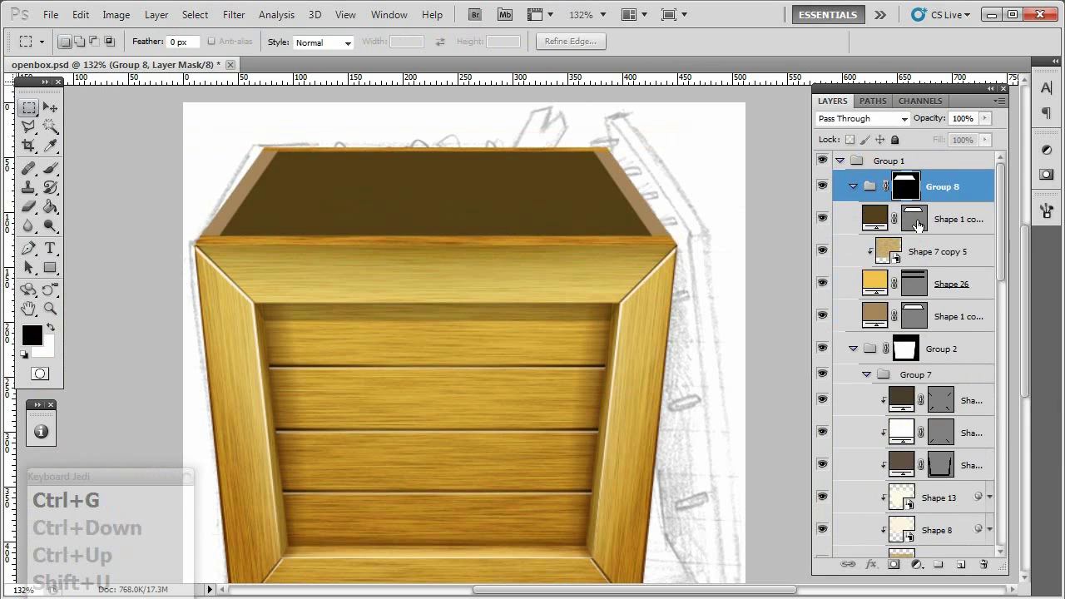
Step: Draw a golden yellow rectangle behind the opening for the side rims and clip a copy of the wood grain to it
left_click_drag(688, 152, 654, 242)
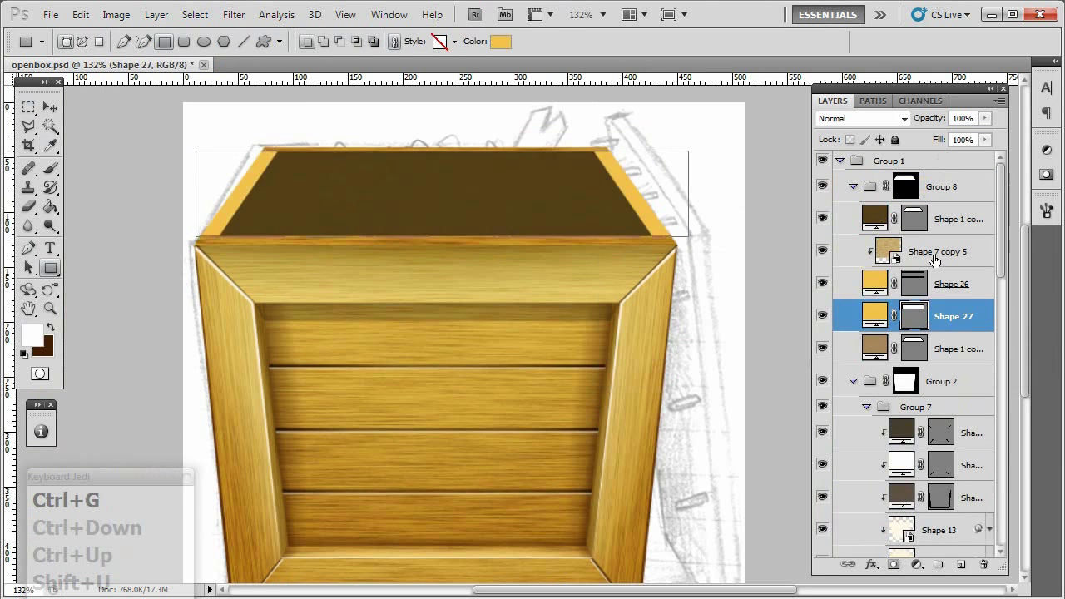
left_click_drag(938, 252, 924, 300)
key("ctrl+alt+g")
Step: Rotate and reshape the copied wood grain so that it runs along the slanted side rims
key("ctrl+t")
right_click(706, 291)
left_click(753, 474)
scroll(682, 173, "down", 1)
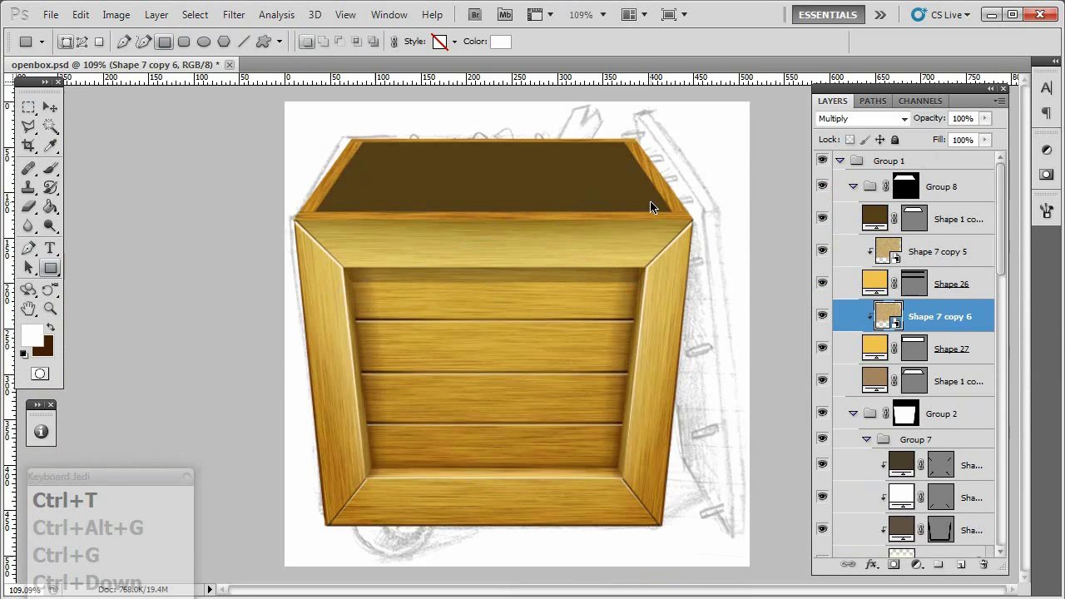
key("ctrl+t")
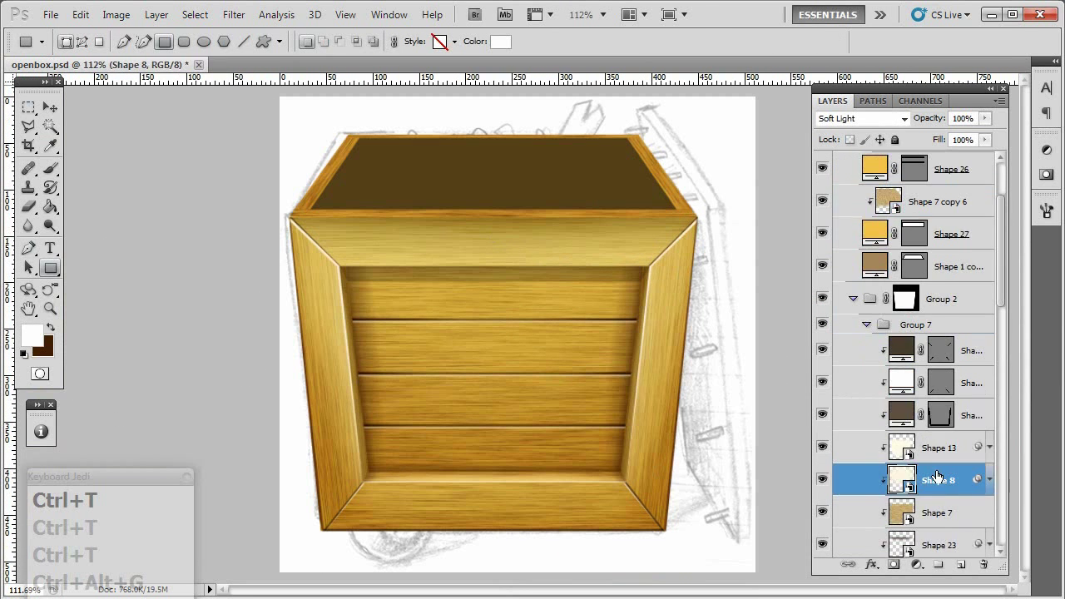
Step: Clip copies of the Soft Light highlight to the rim shapes and draw a 1 px white line along the front rim's lower edge
left_click_drag(927, 475, 949, 197)
key("ctrl+alt+g")
key("shift+u")
key("shift+u")
key("shift+u")
key("shift+u")
left_click_drag(287, 215, 708, 216)
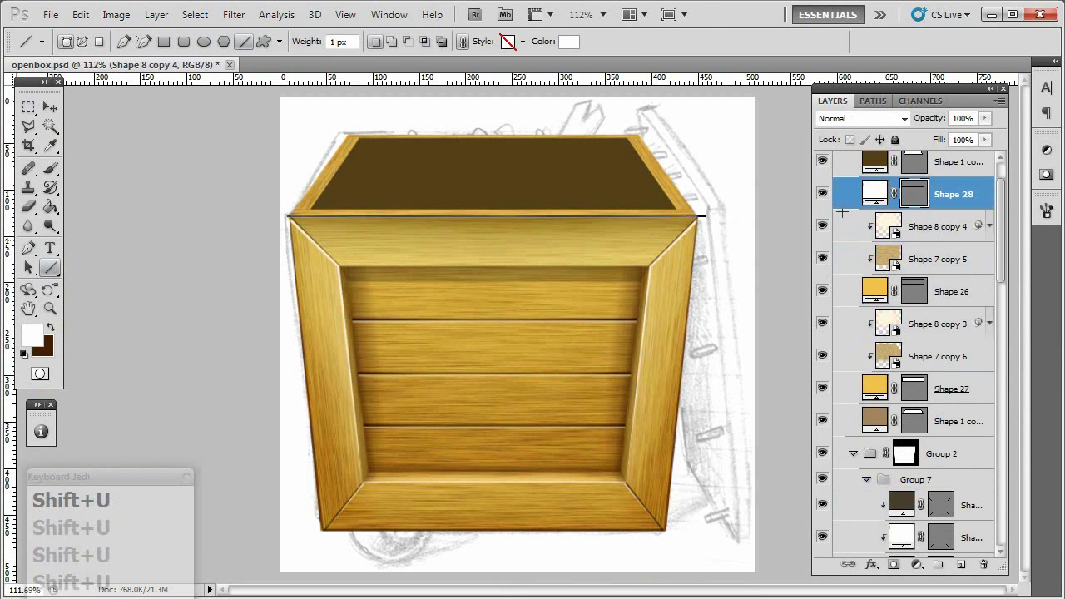
key("ctrl+KP_Add")
key("ctrl+KP_Add")
key("ctrl+KP_Add")
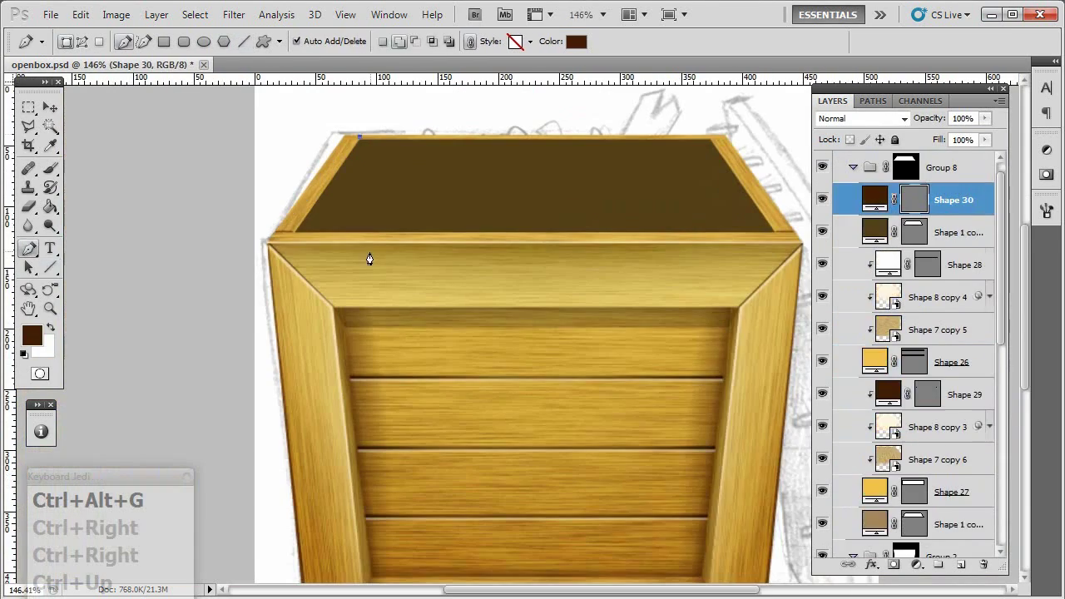
Step: Add an Inner Shadow to the opening's left inner wall and mirror a copy as the right wall, adjusting its shadow
double_click(966, 207)
left_click(684, 376)
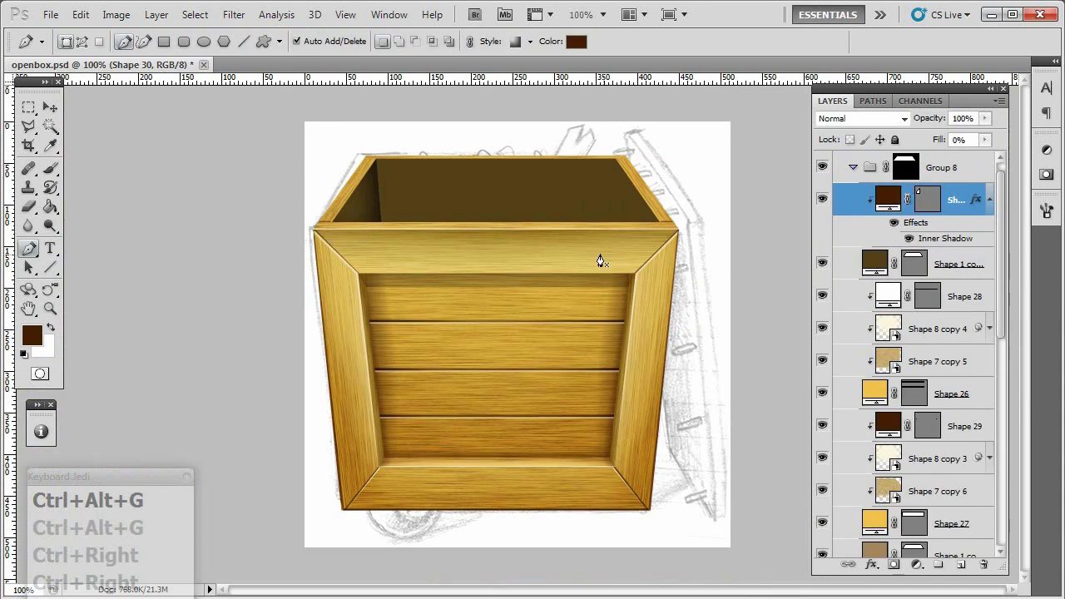
key("ctrl+j")
key("ctrl+t")
double_click(911, 239)
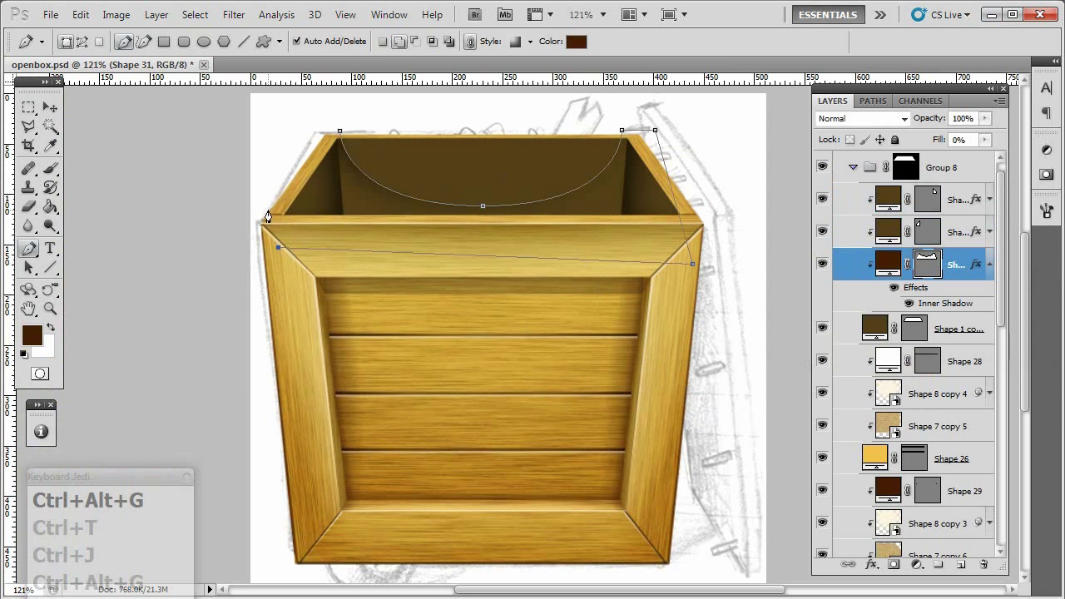
Step: Fill the curved shadow shape inside the opening with the foreground color and convert it to a Smart Object softened with Gaussian Blur
key("alt+BackSpace")
right_click(840, 264)
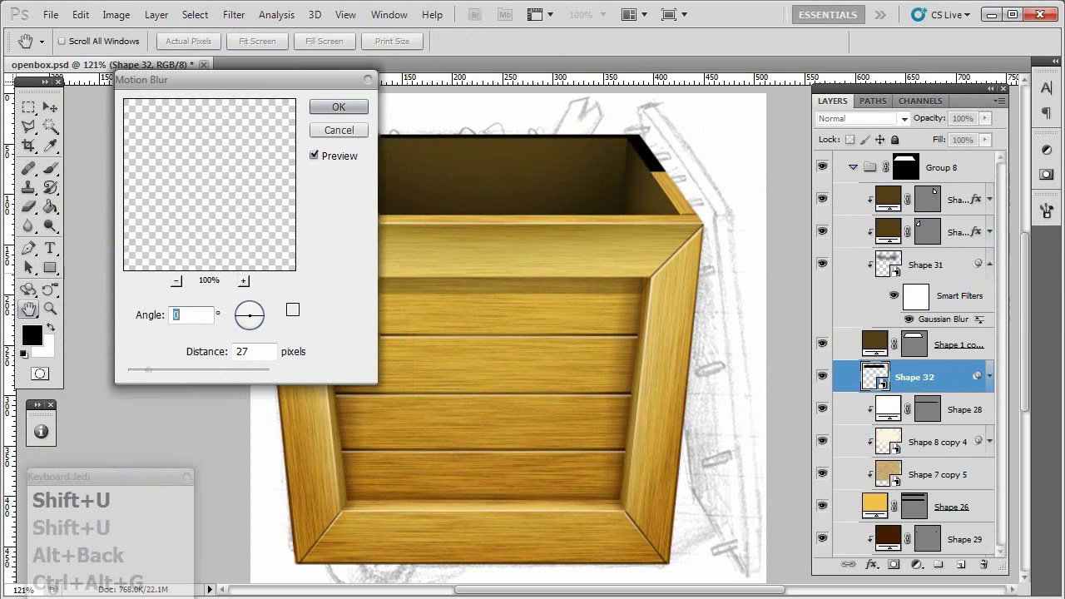
Step: Recolor the rim-shading Smart Object's contents dark blue, then save and close that embedded document
key("ctrl+s")
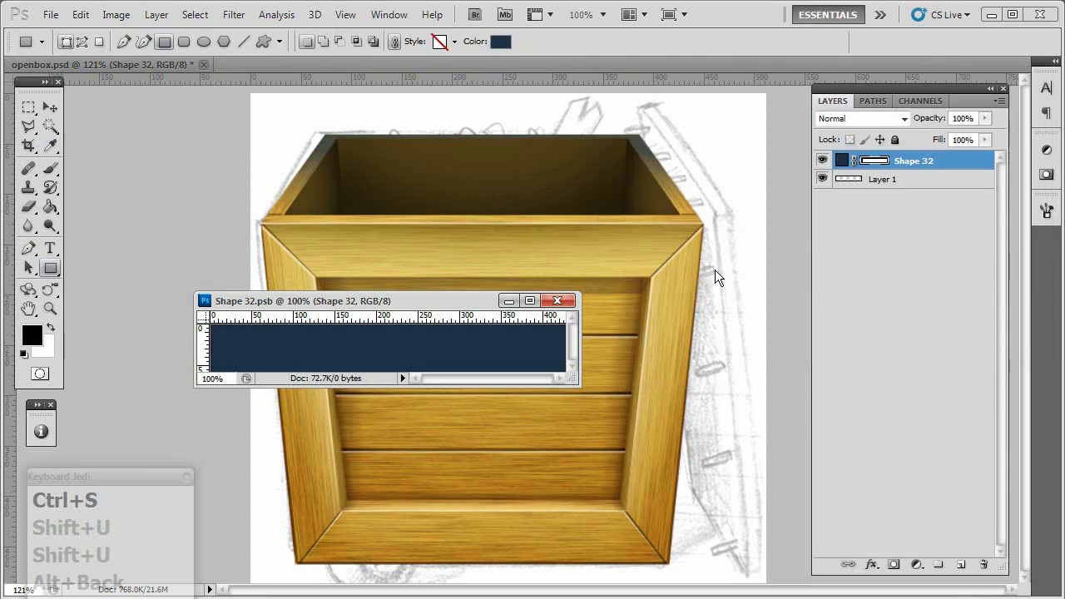
key("ctrl+s")
key("ctrl+w")
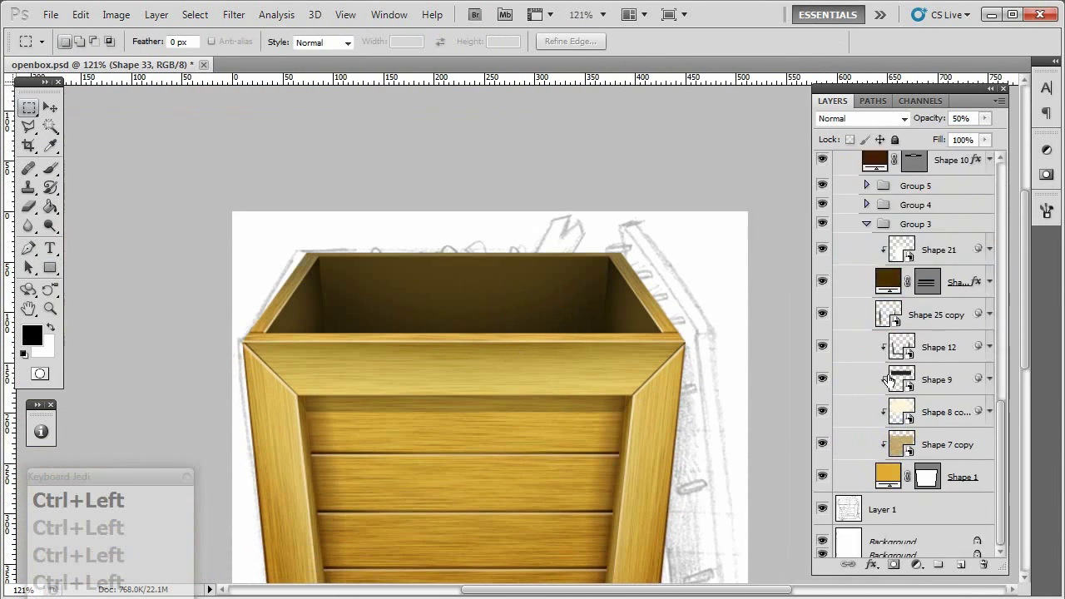
Step: Fit a copy of the blurred bevel highlight to the front rim, nudge it down, and set it to Normal at 100% opacity
key("ctrl+t")
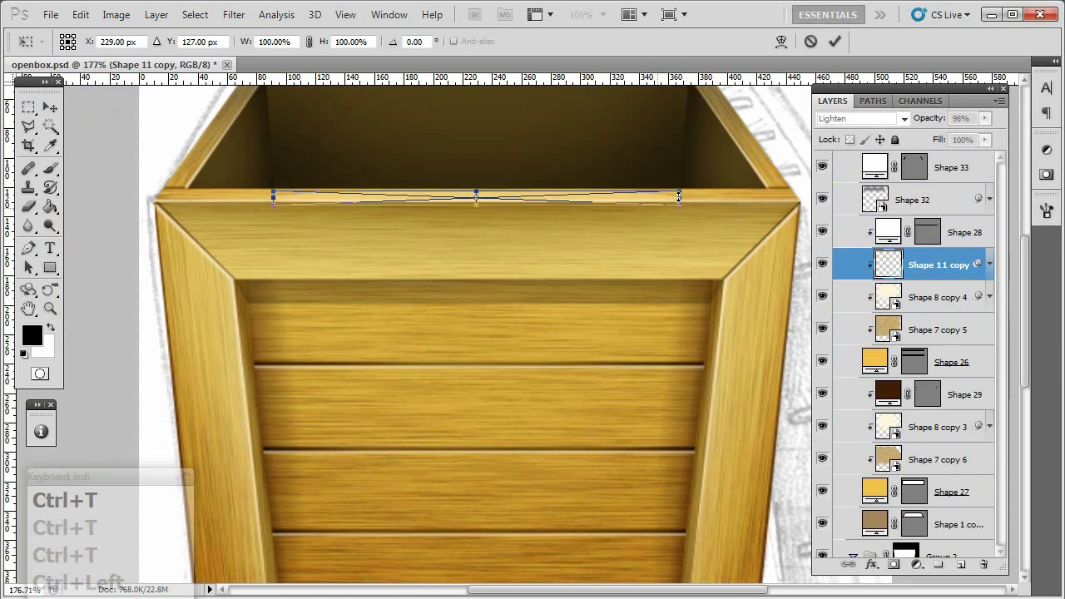
key("ctrl+Down")
key("ctrl+Down")
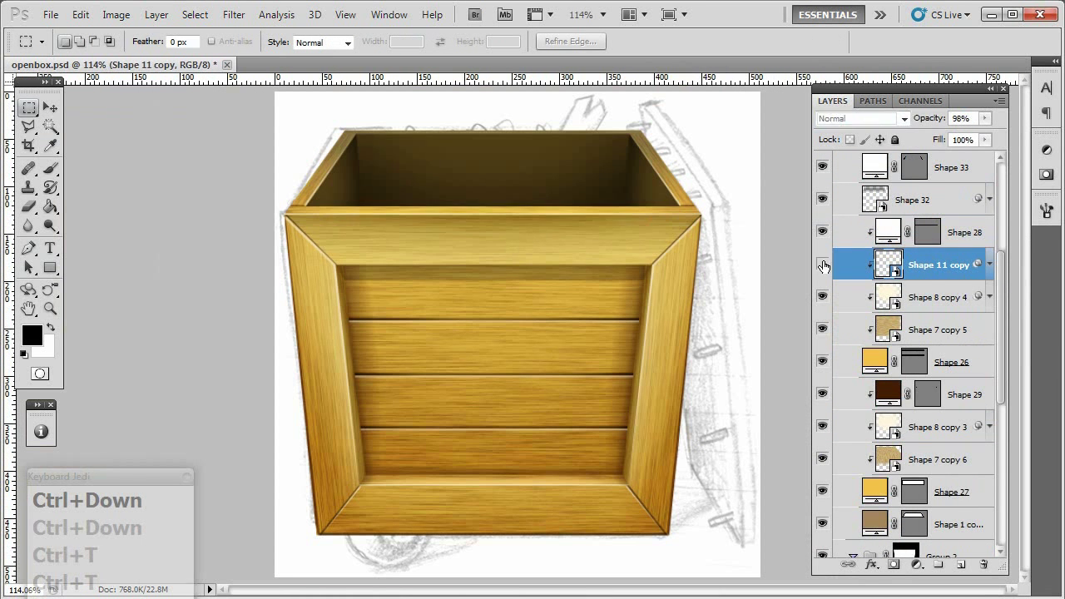
left_click(822, 264)
key("0")
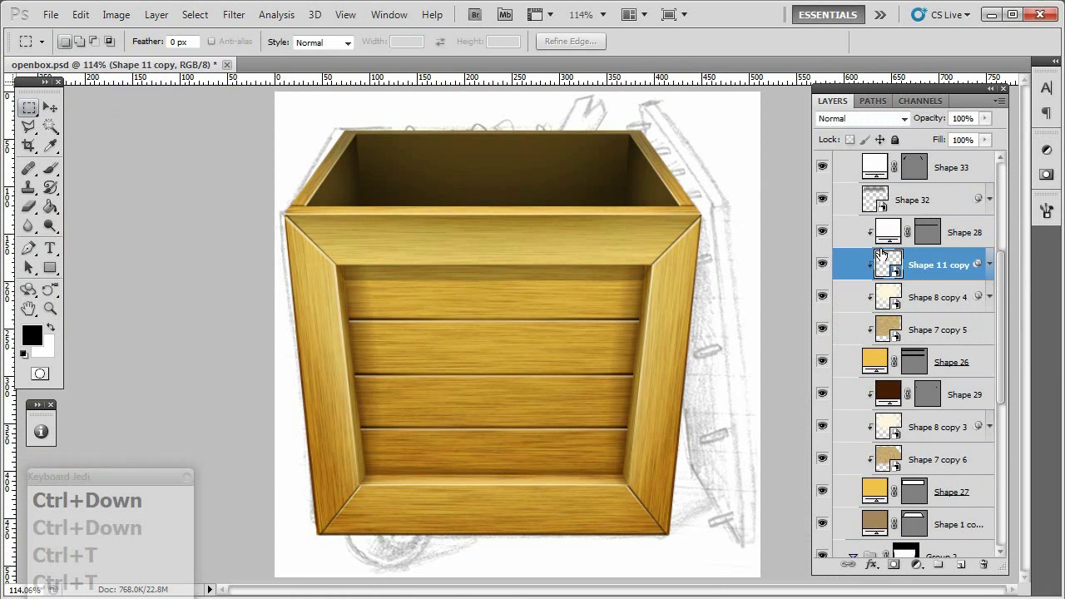
Step: Trace the crowbar's full outline over the sketch with the Pen tool as a gray silhouette
scroll(912, 357, "up", 1)
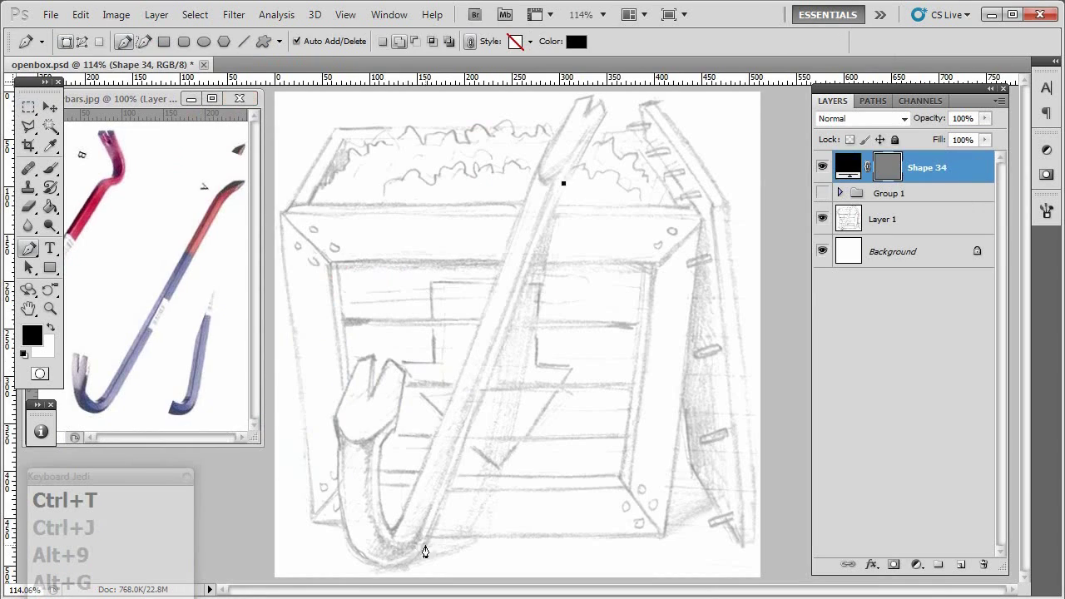
left_click(425, 548)
scroll(418, 472, "up", 3)
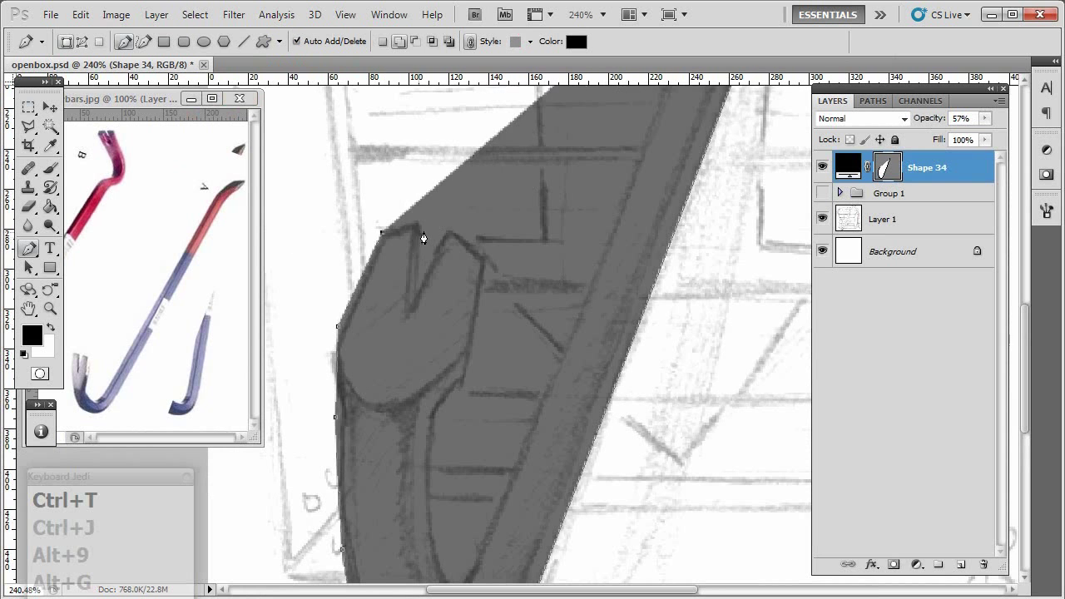
key("ctrl+z")
scroll(441, 374, "down", 3)
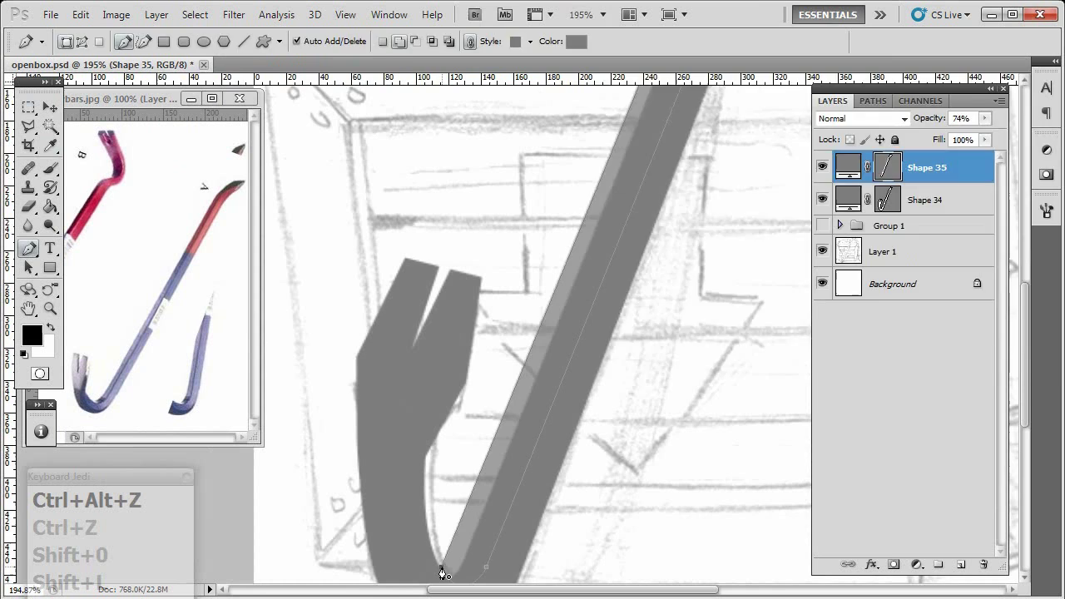
Step: Clip light gray facet shapes for the crowbar's long shaft and lower claw to its gray silhouette
key("ctrl+alt+g")
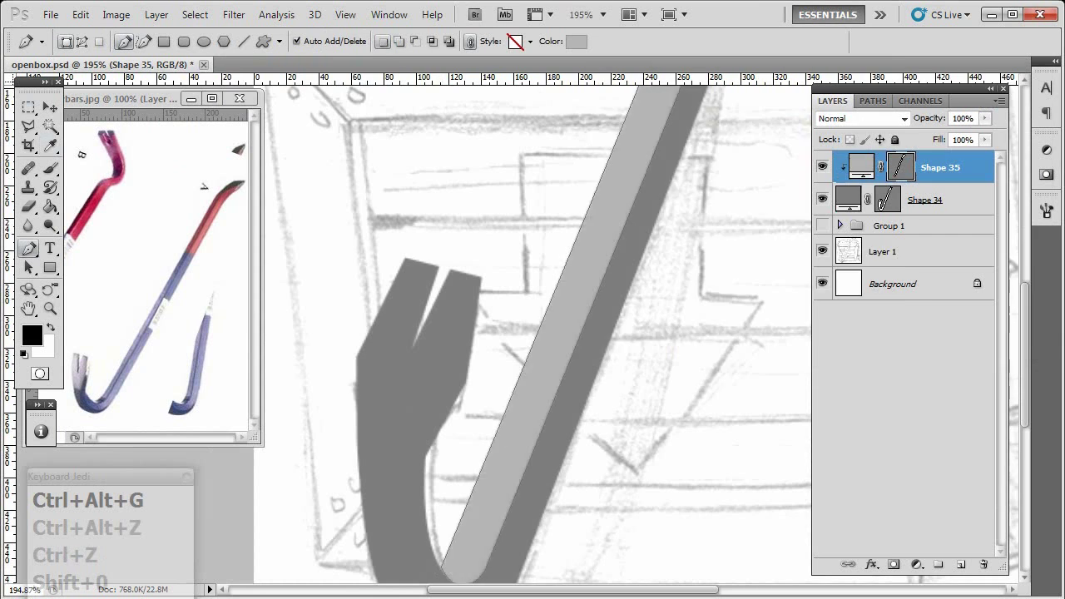
key("ctrl+alt+g")
scroll(466, 358, "down", 3)
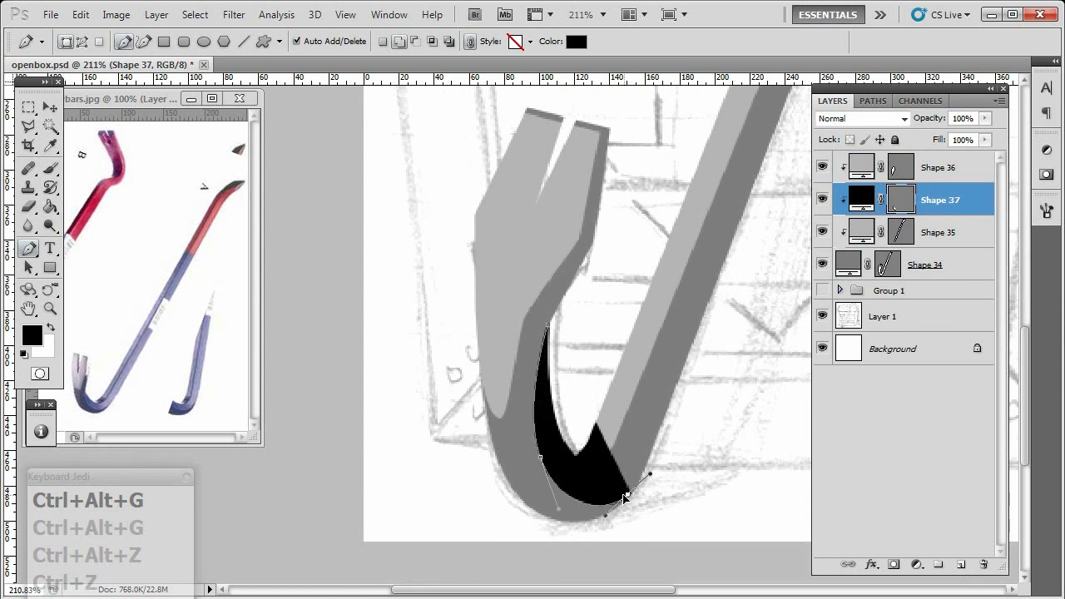
Step: Refine the gray silhouette's outline around the notch and tips of the crowbar's lower claw with the Pen tool
key("ctrl+alt+z")
scroll(481, 231, "up", 2)
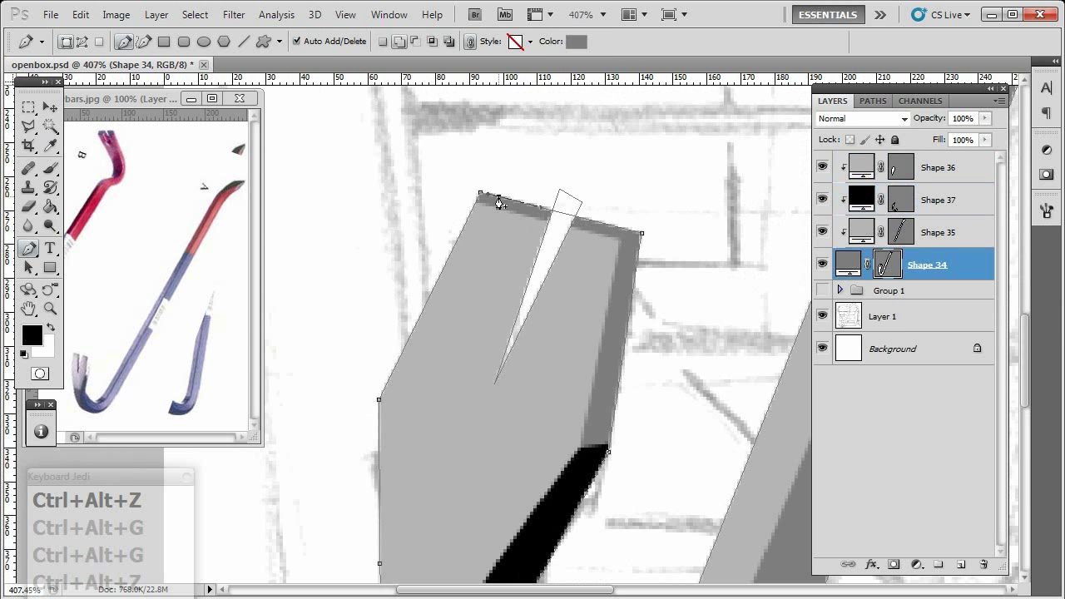
left_click(592, 219)
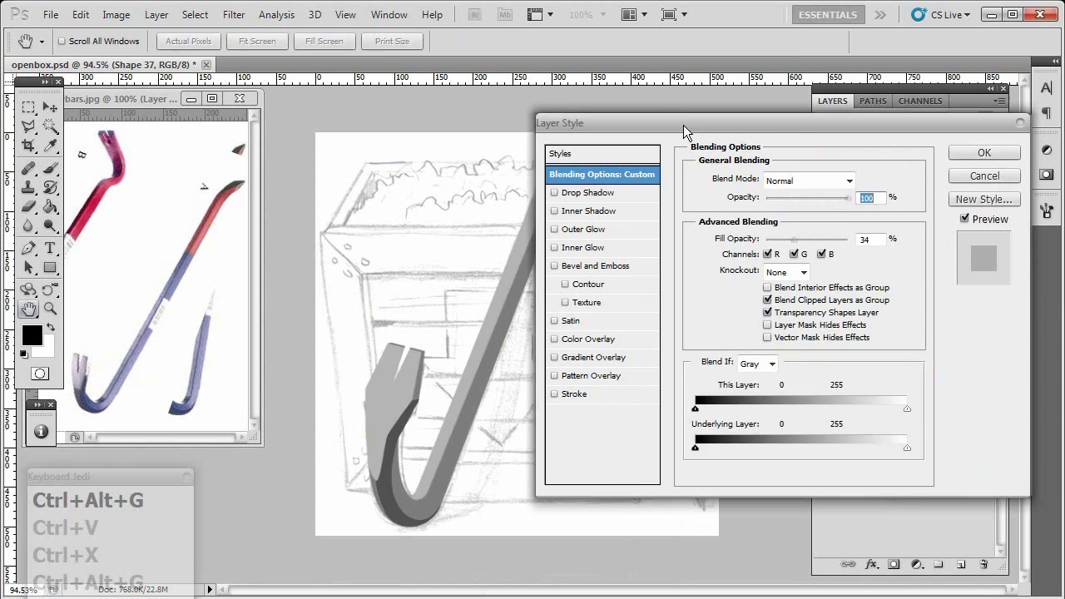
Step: Apply a Gradient Overlay to the hook's black shading shape and cover the crowbar's shaft with blue and red color shapes
left_click(601, 353)
left_click(795, 178)
left_click(771, 407)
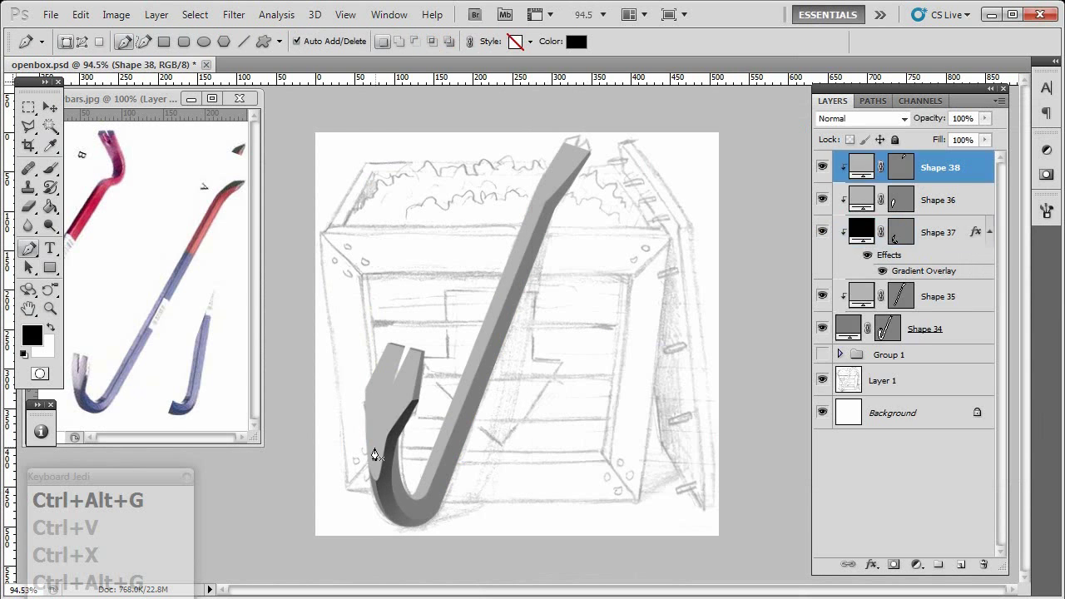
left_click(490, 284)
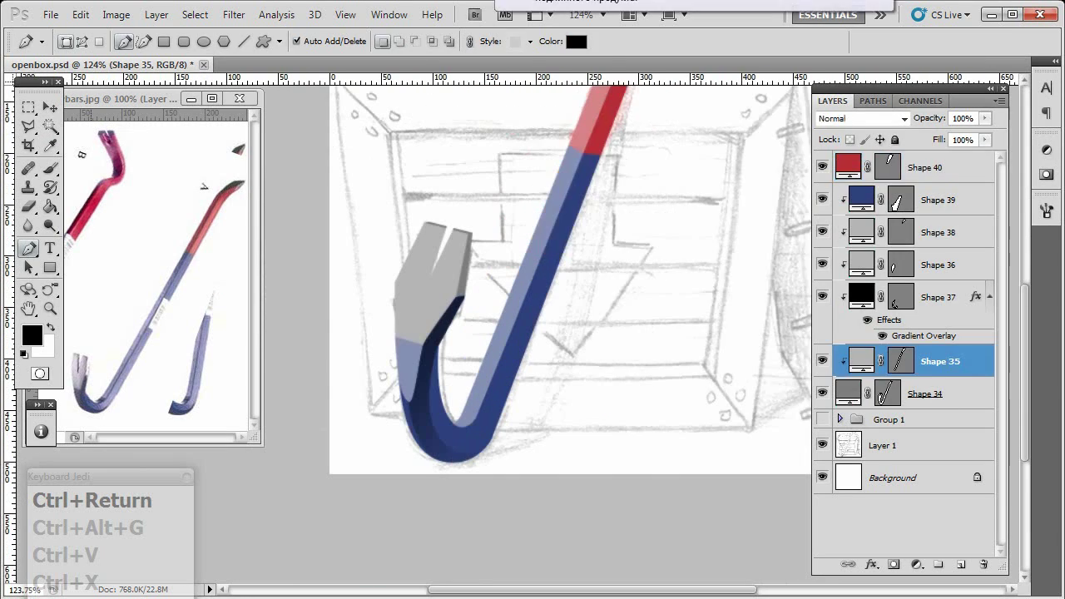
Step: Add an Inner Shadow to the shaft's light facet and a reversed linear Multiply Gradient Overlay at 45% to the hook's inner-curve shape
double_click(958, 362)
left_click(595, 207)
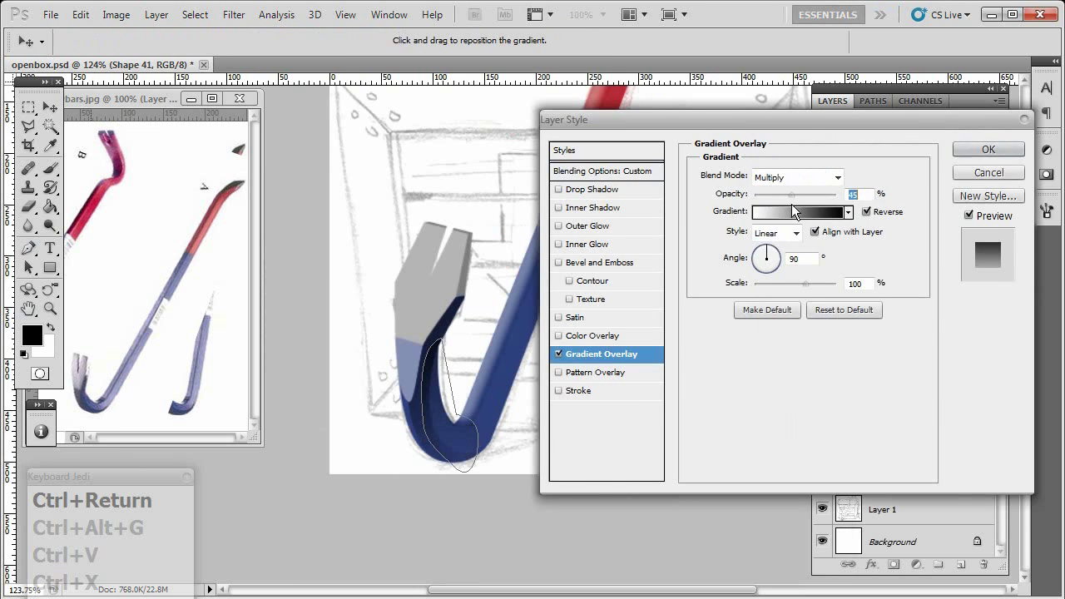
key("Return")
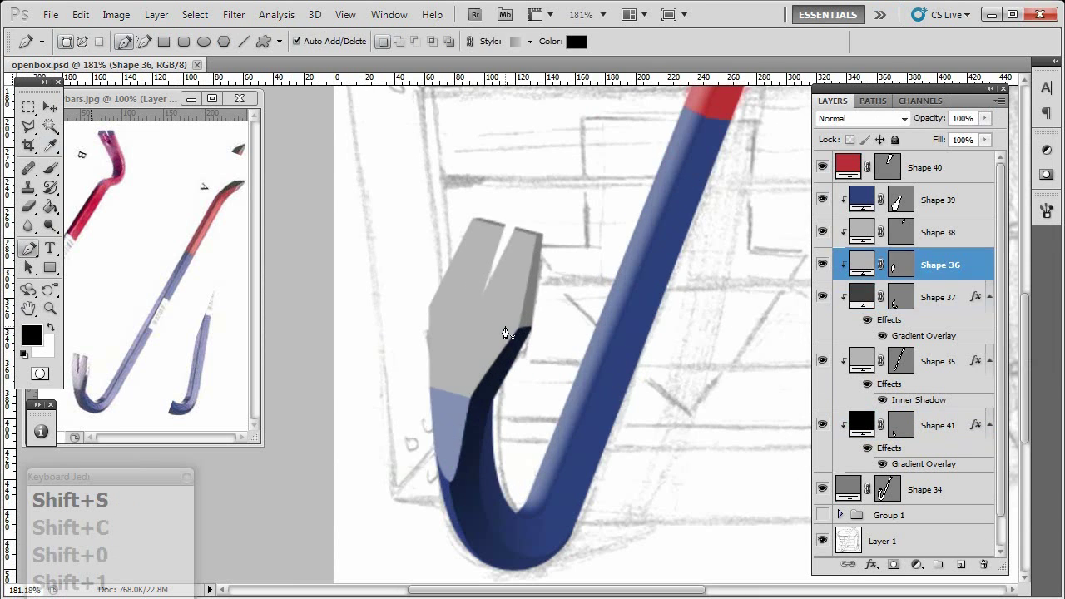
Step: Make a brushed-metal texture from monochromatic Gaussian noise and motion blur, angled along the claw, and clip it to the claw facet
right_click(924, 270)
key("ctrl+BackSpace")
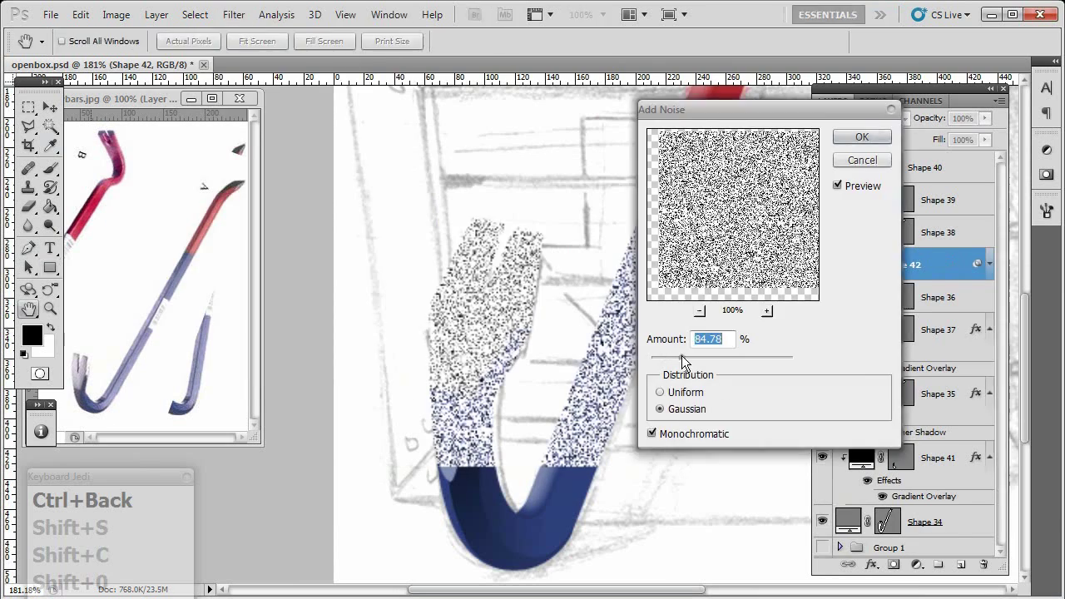
key("ctrl+t")
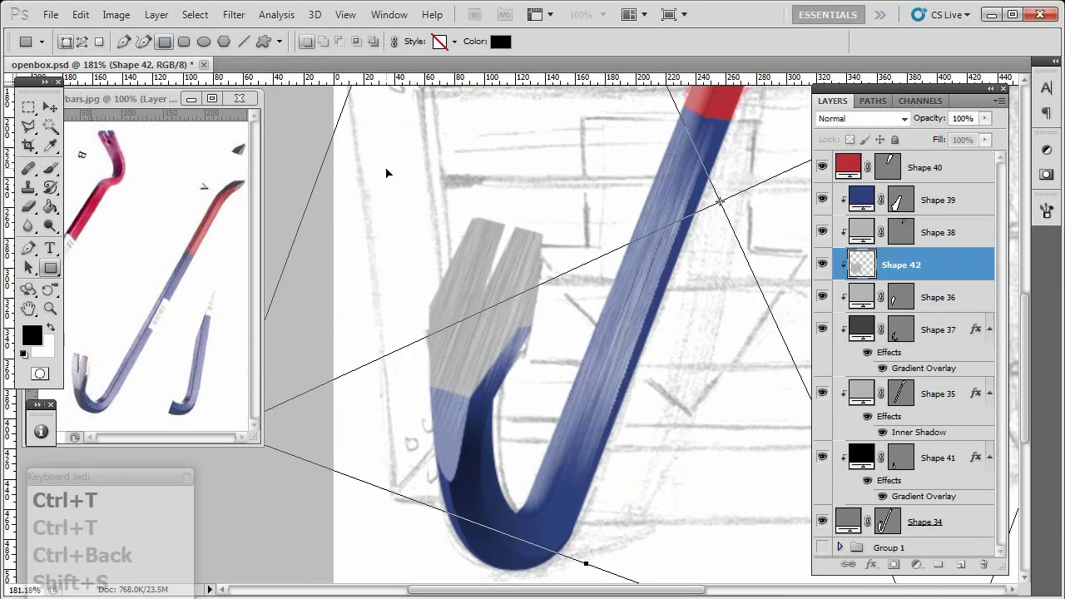
key("ctrl+alt+g")
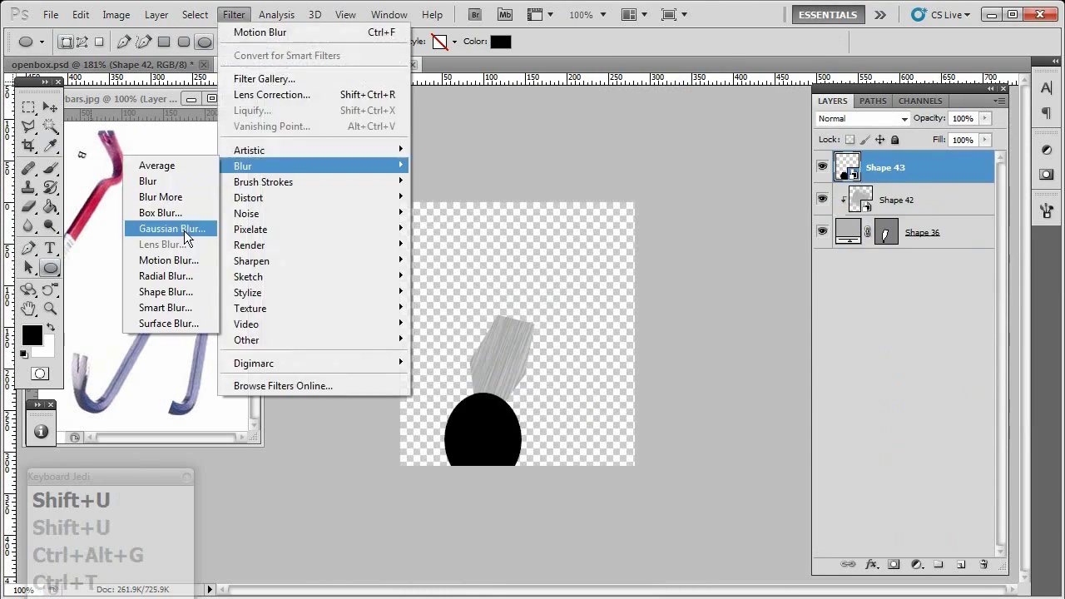
Step: Shade the claw's Smart Object with a blurred black ellipse at its base and blurred white highlights, then save and close it
left_click(195, 228)
key("ctrl+BackSpace")
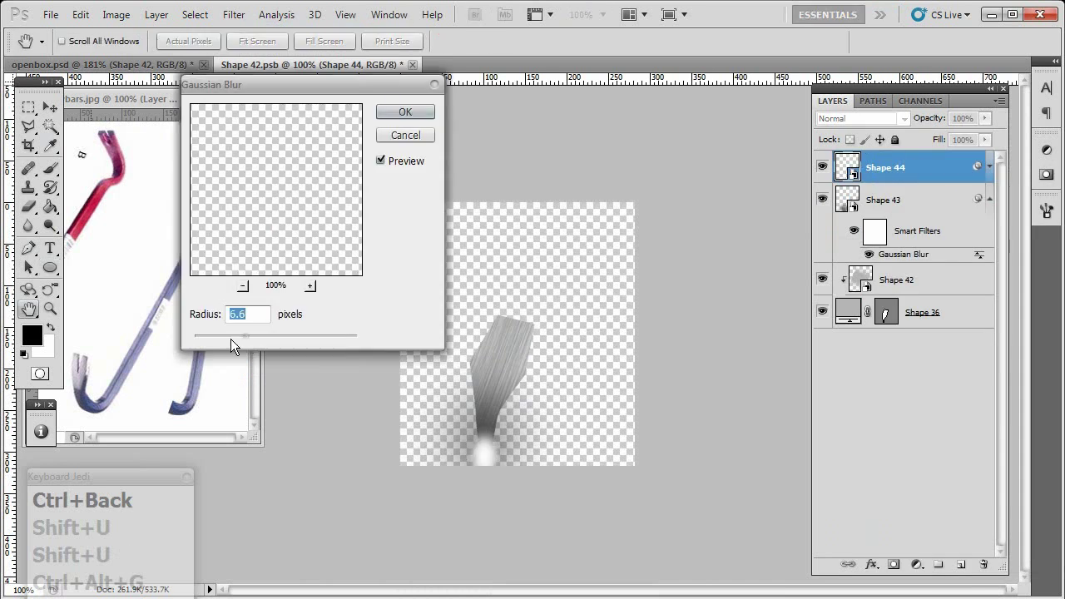
key("Return")
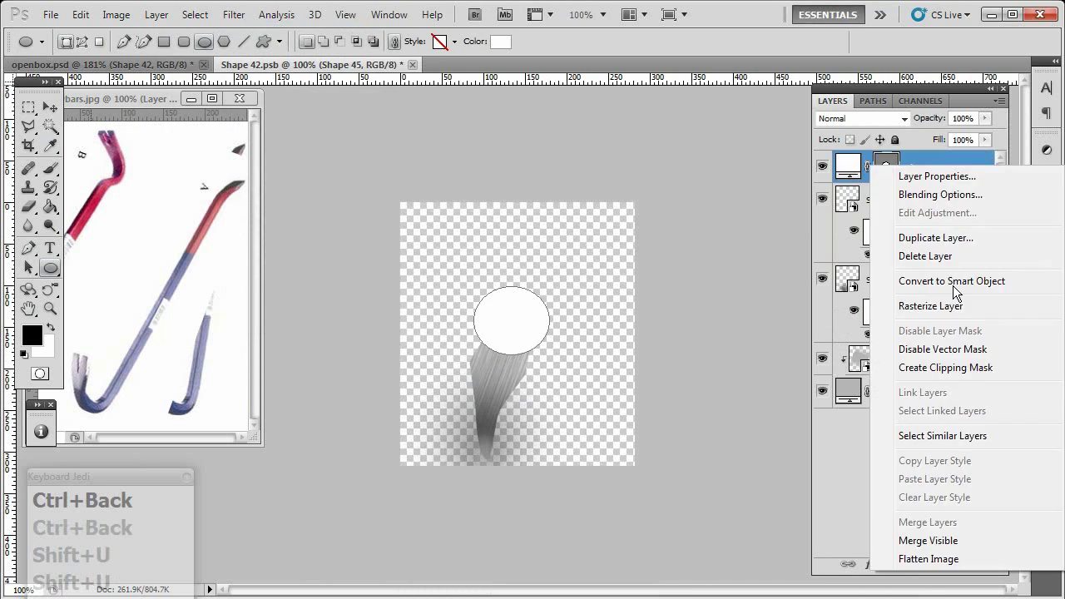
key("ctrl+s")
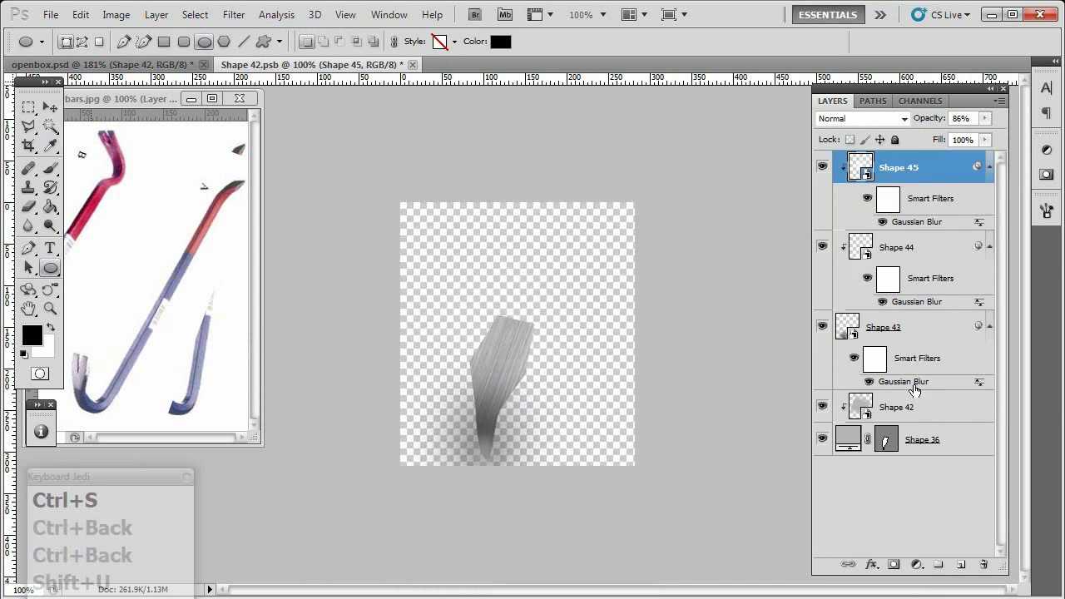
key("ctrl+w")
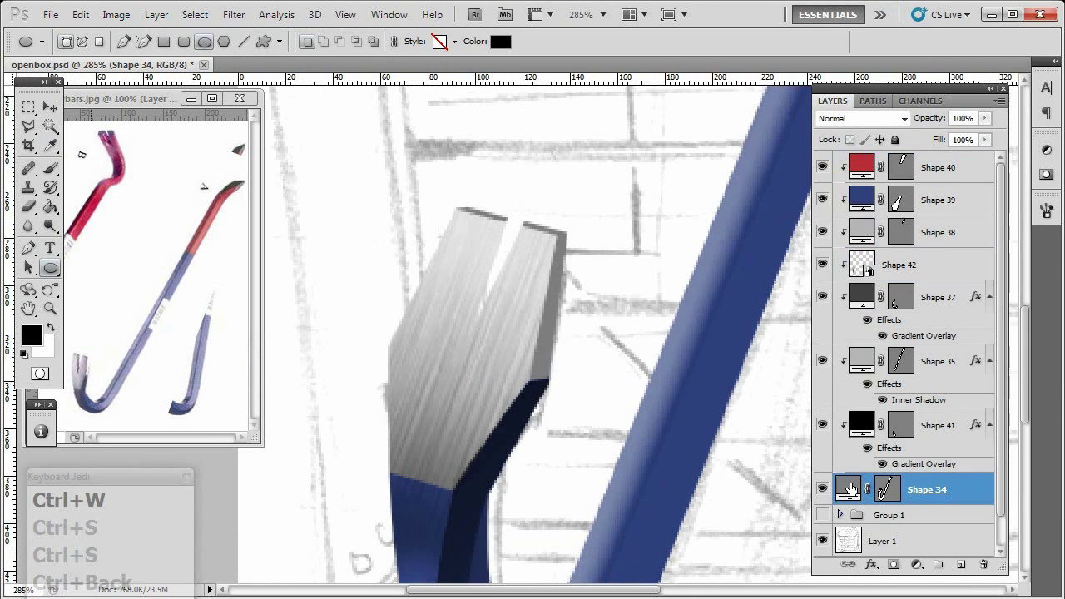
Step: Set a darker gray fill for the crowbar's silhouette and close the crowbar reference image
double_click(848, 489)
left_click(449, 368)
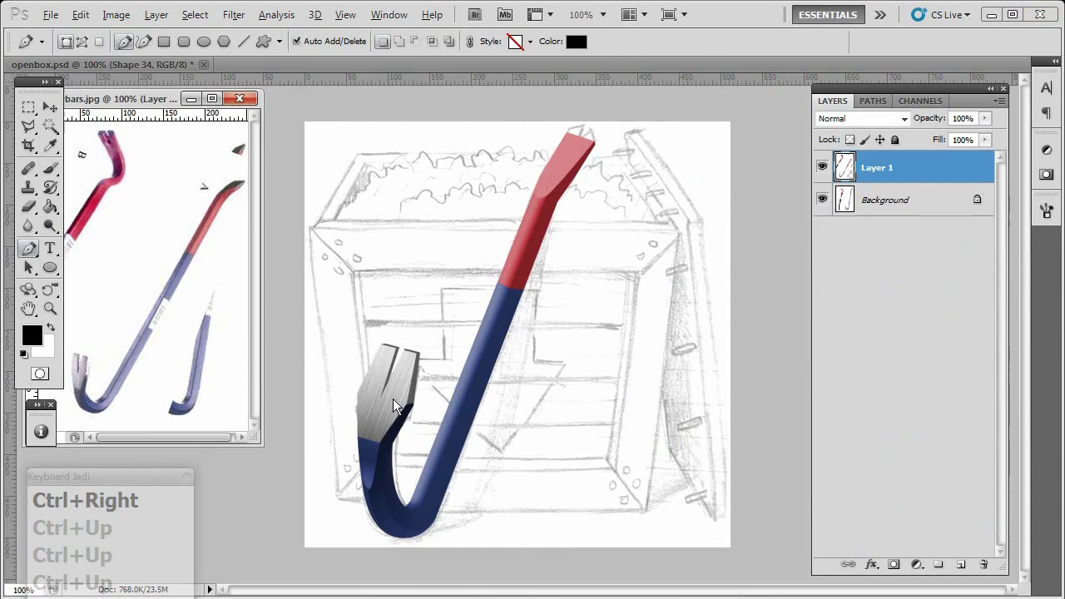
left_click(239, 98)
left_click(543, 242)
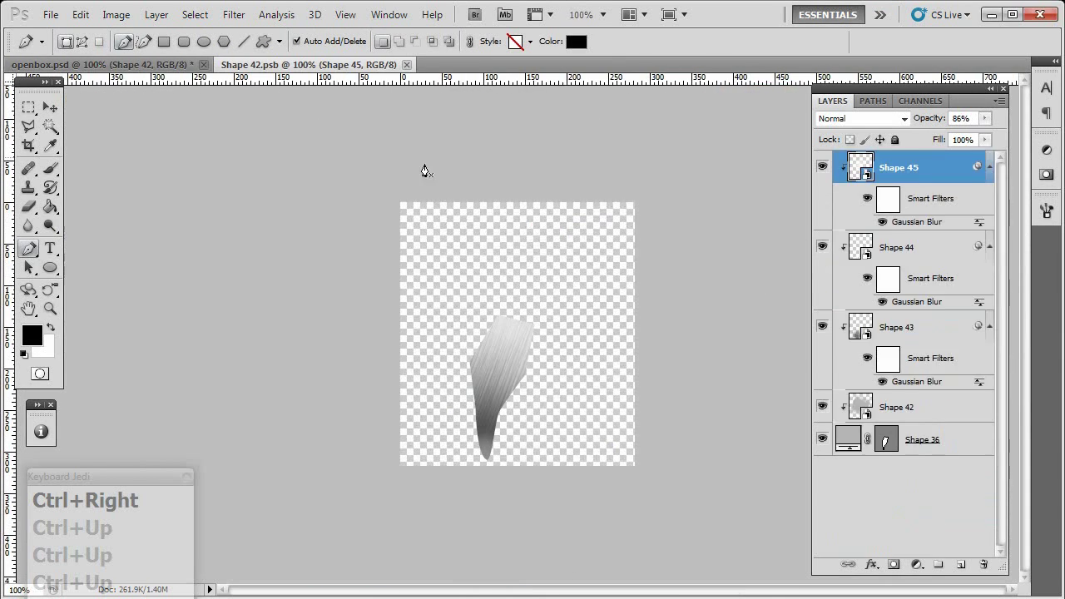
Step: Clip a blurred lilac tint over the claw's tip in its Smart Object, set to Hard Light at 71%, then save and close
key("ctrl+shift+n")
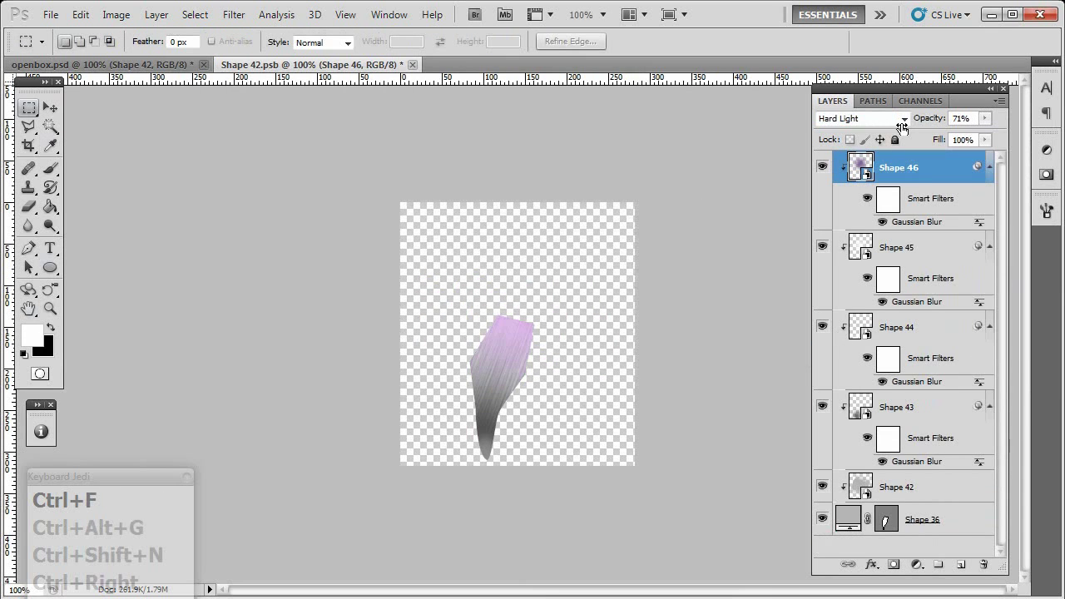
key("ctrl+s")
key("ctrl+w")
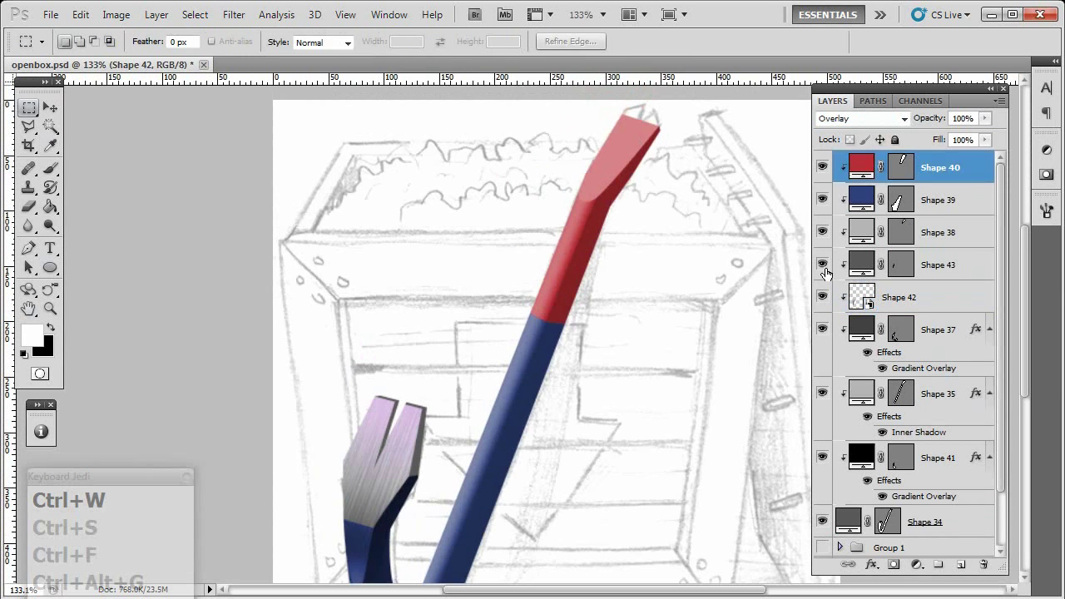
Step: Clip a white Pen shape along the crowbar shaft's lower edge, soften it with Gaussian Blur, and add a dark blurred copy
key("p")
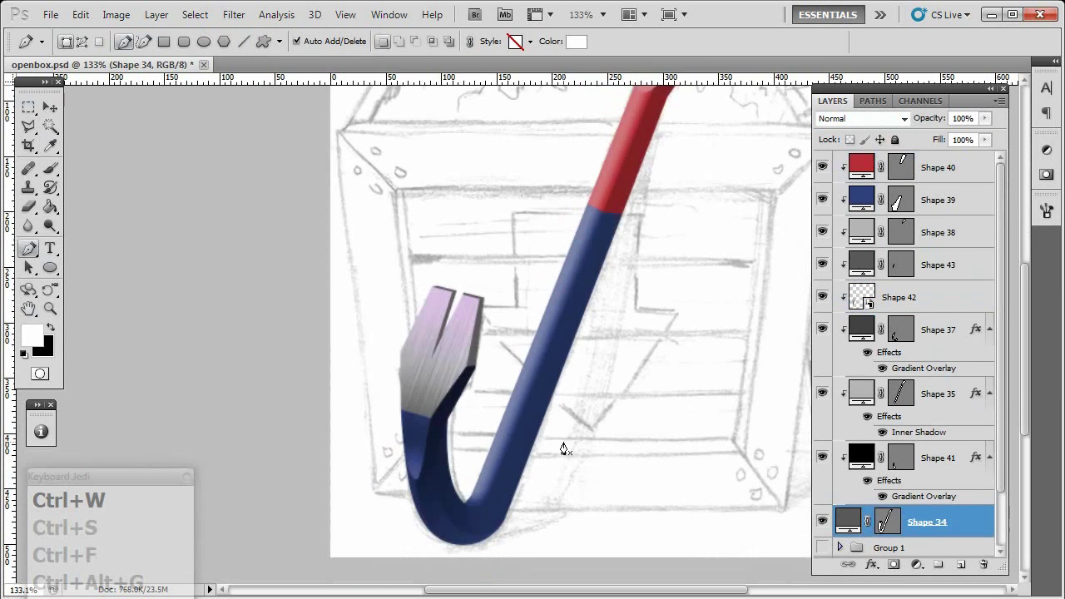
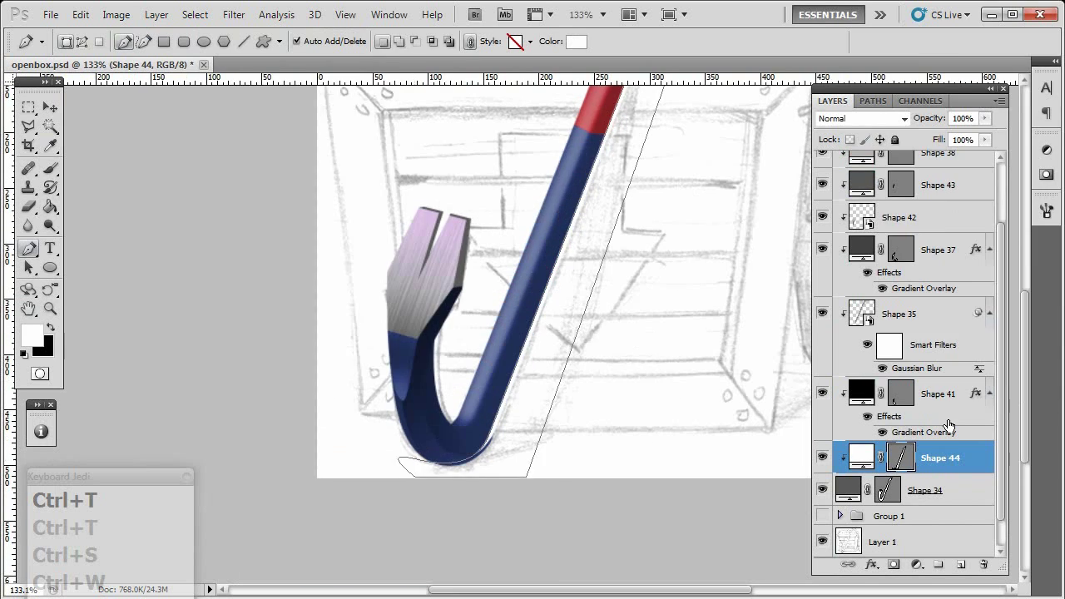
left_click(234, 14)
left_click(162, 231)
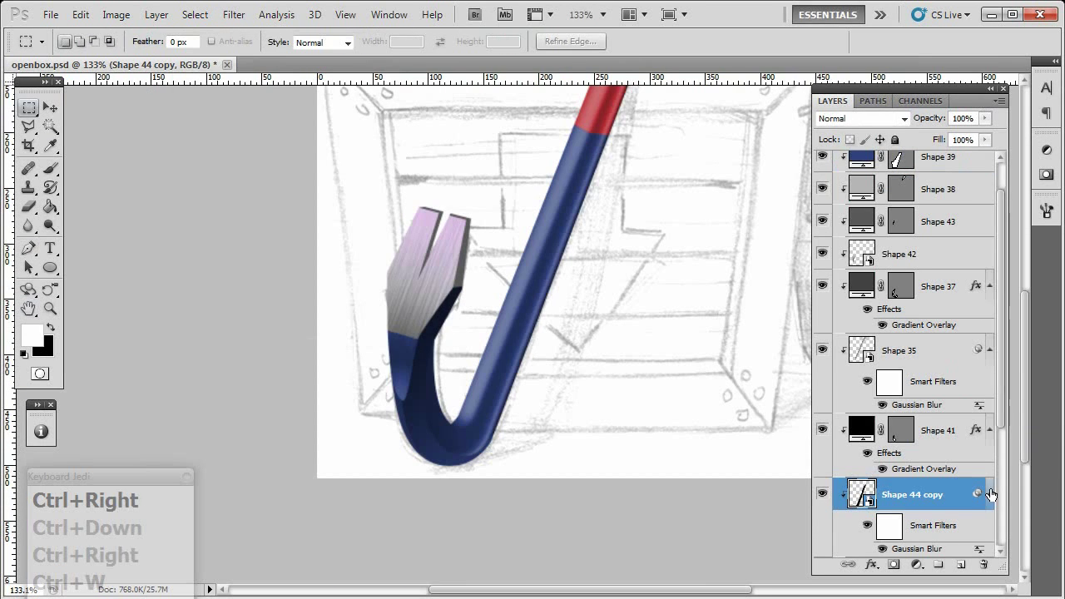
right_click(737, 283)
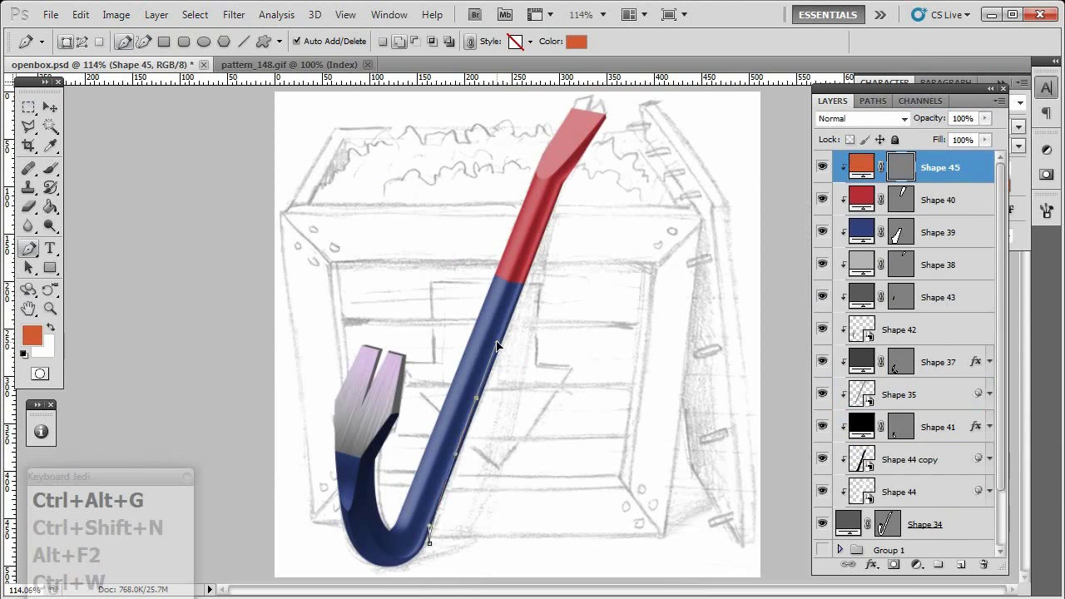
Step: Add a blurred orange reflection along the shaft and white edge highlights at 72% opacity on the claw tips, then save
key("Return")
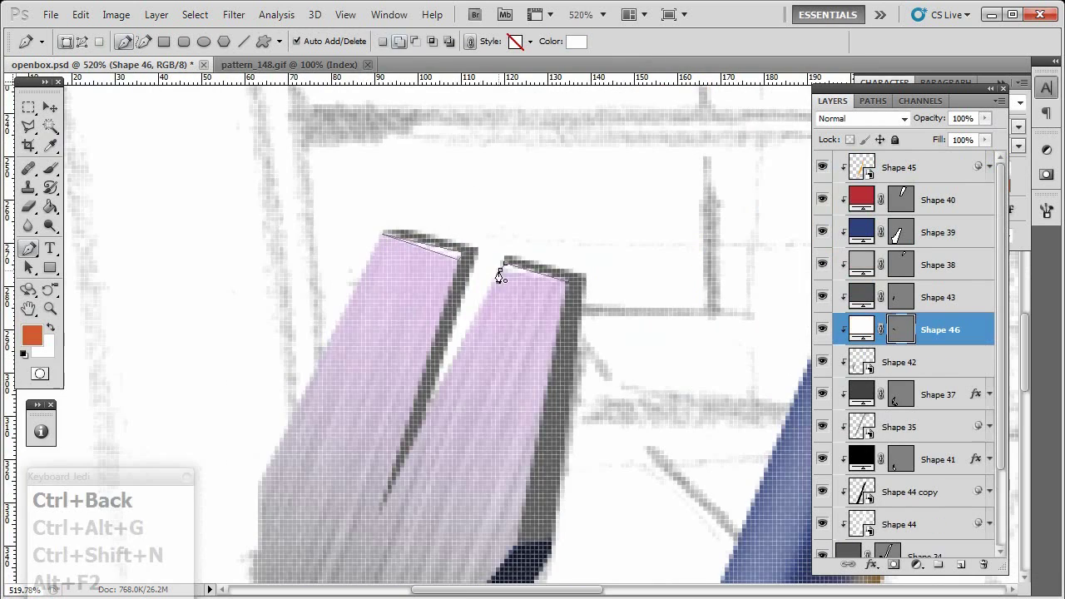
scroll(404, 428, "down", 3)
scroll(421, 225, "up", 3)
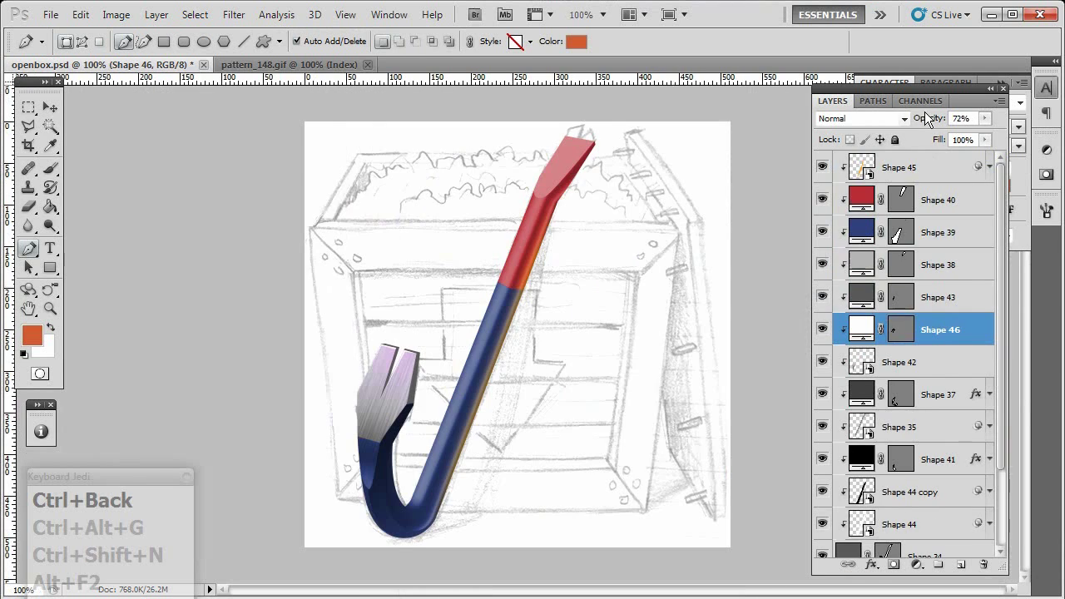
key("ctrl+s")
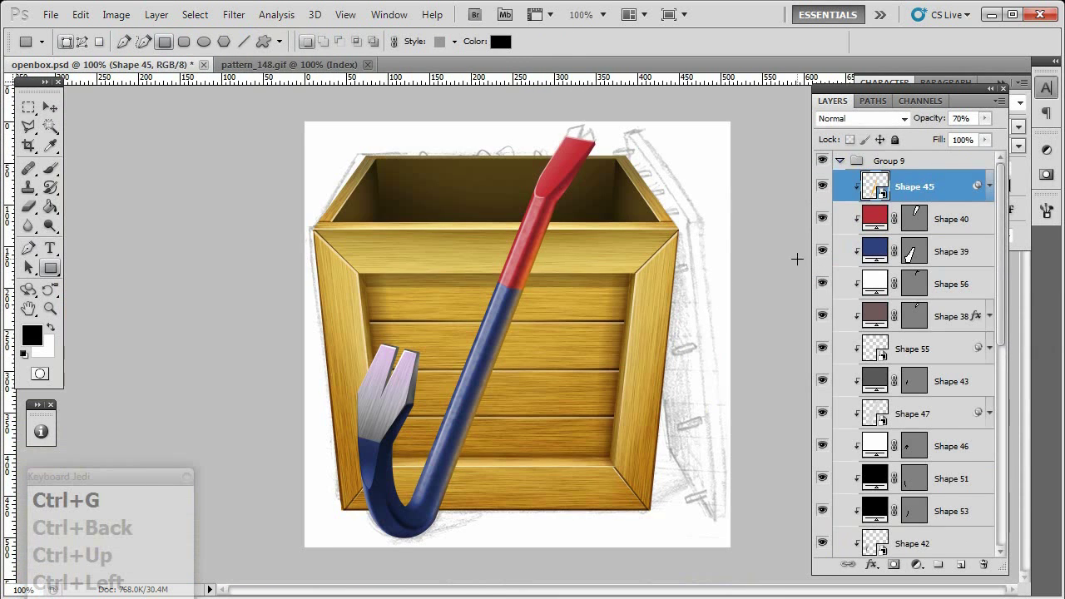
scroll(822, 465, "down", 3)
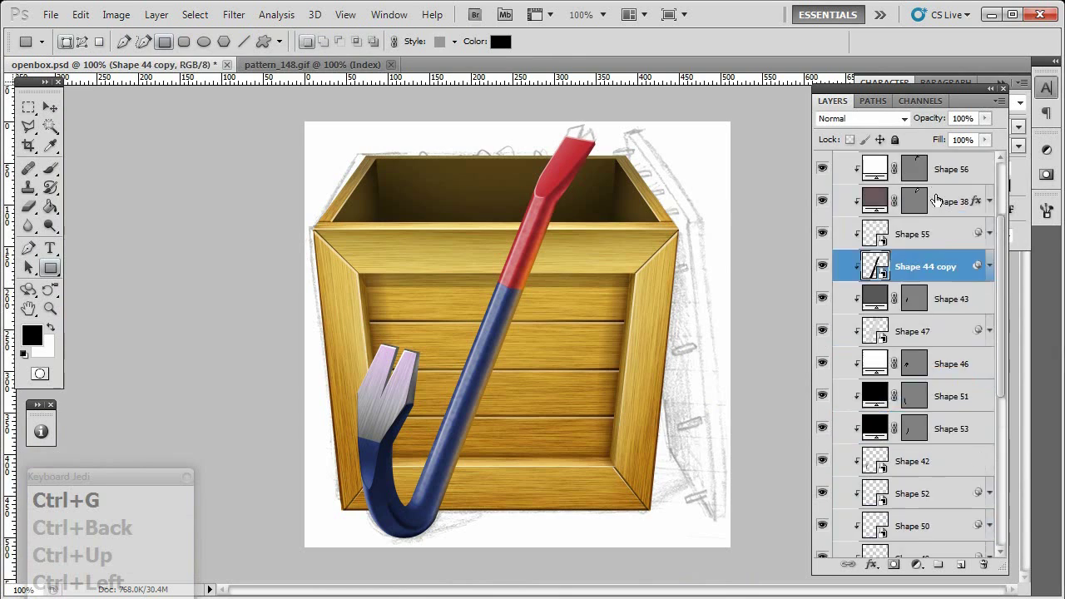
key("ctrl+alt+z")
key("ctrl+alt+z")
key("ctrl+alt+z")
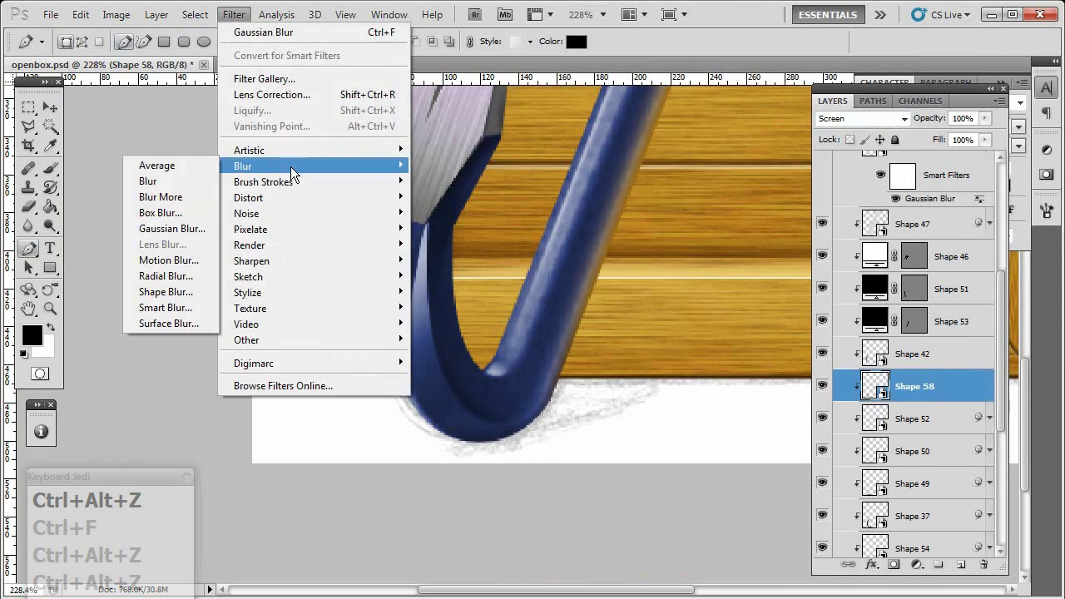
Step: Soften the hook's Screen highlight and the base shape inside the claw's Smart Object with Gaussian Blur
left_click(167, 241)
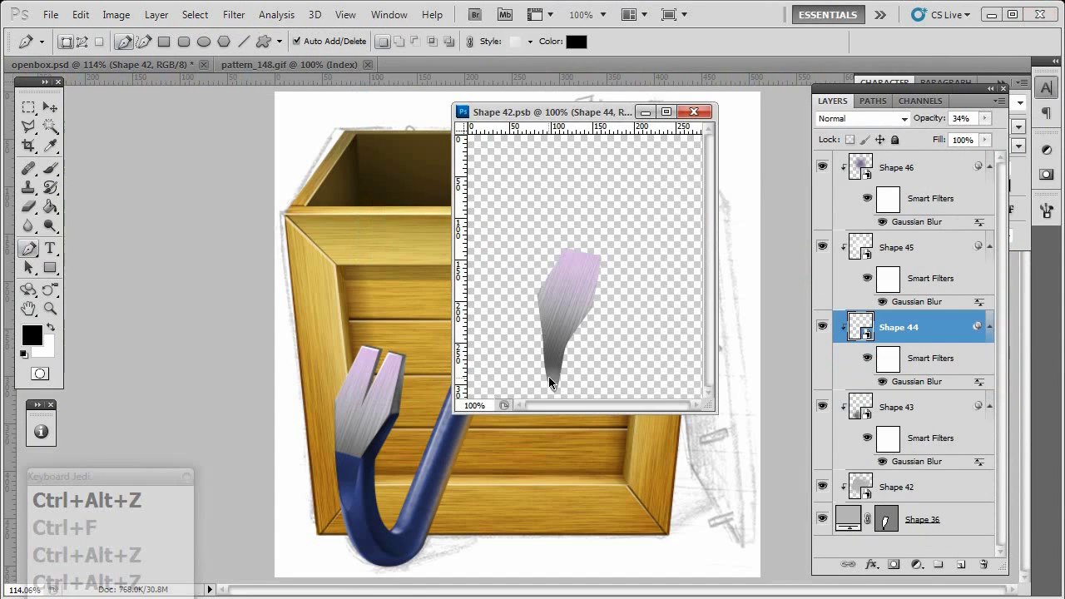
left_click(233, 15)
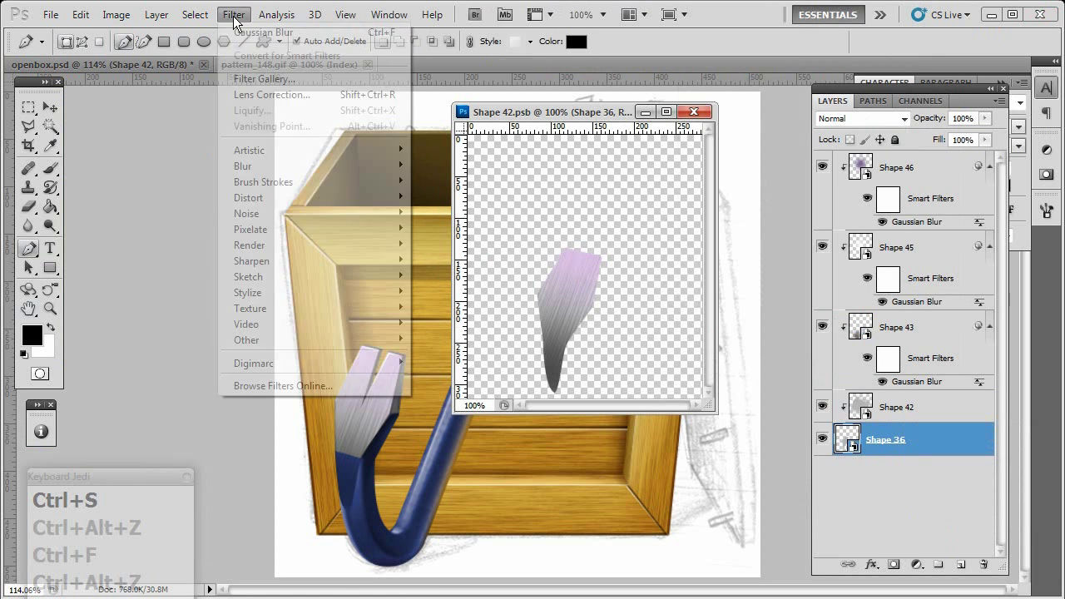
Step: Clip an Overlay copy of the brushed texture over the claw, set the lilac tint to Soft Light at 60%, then save and close
left_click_drag(899, 407, 899, 254)
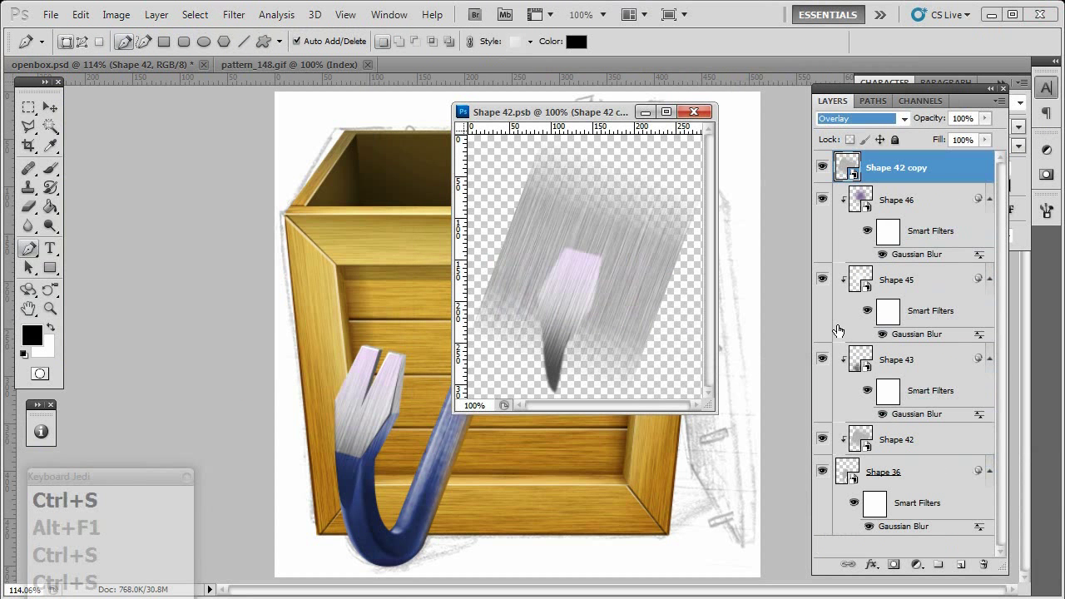
left_click(899, 185, "alt")
key("ctrl+s")
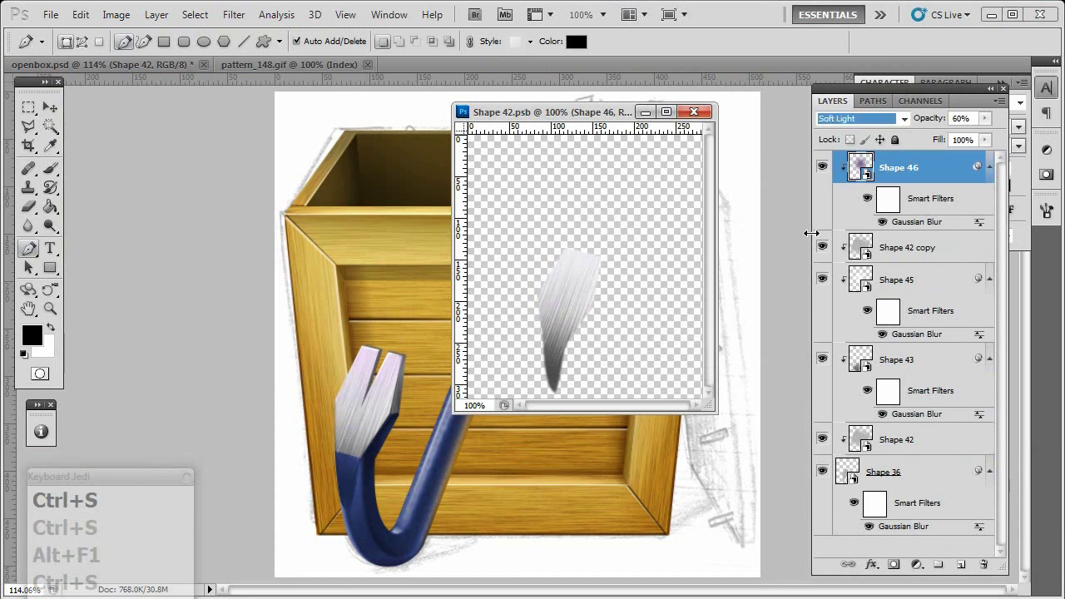
key("ctrl+w")
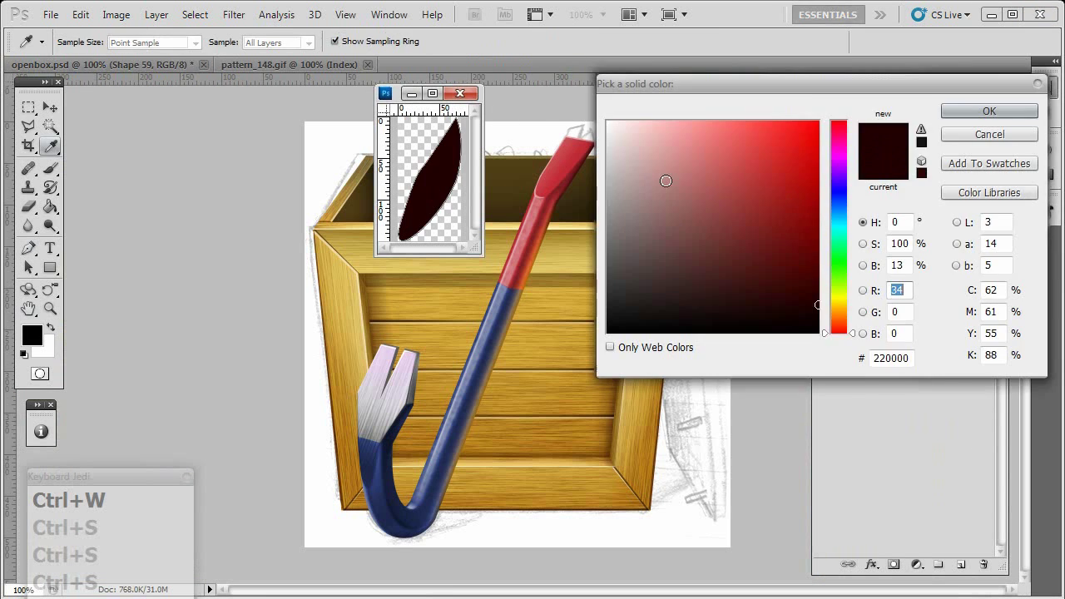
Step: Recolor the leaf-shaped Smart Object on the crowbar's red part, adjust its Gaussian Blur, and save the document
key("ctrl+s")
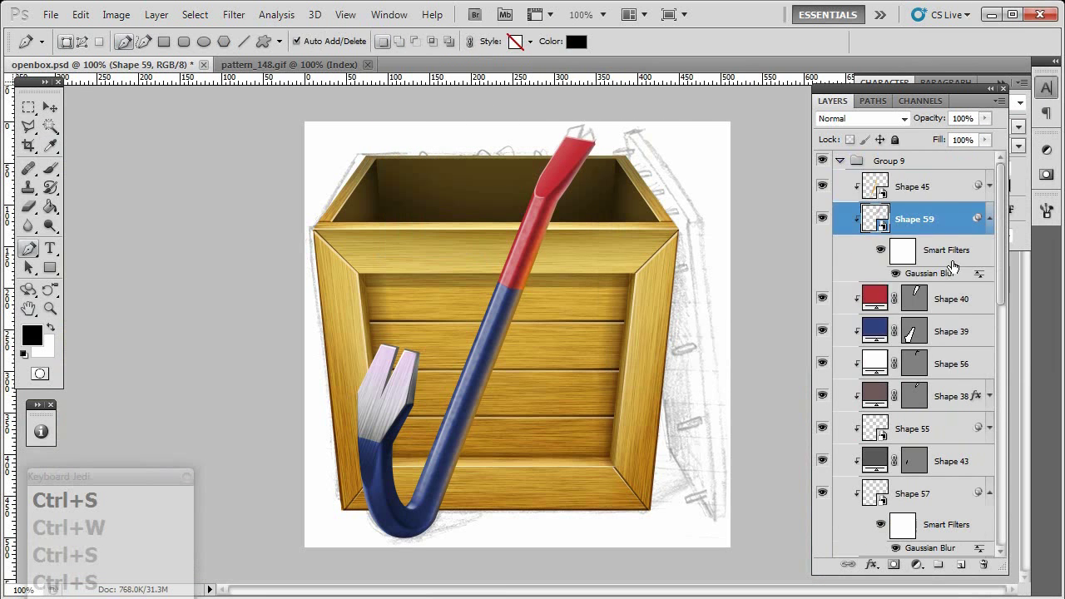
double_click(929, 273)
key("shift+Left")
key("Return")
key("ctrl+s")
Step: Add a layer above the crate front's groups with a vertical violet-to-orange linear gradient, set to Soft Light
left_click(867, 304)
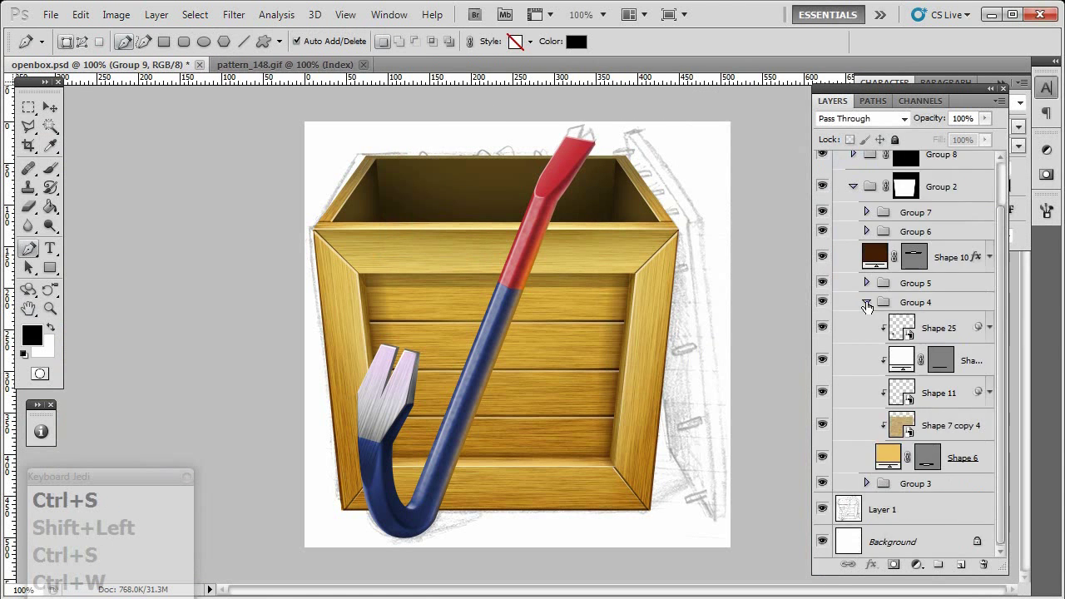
left_click(866, 303)
key("ctrl+shift+n")
left_click_drag(598, 523, 598, 522)
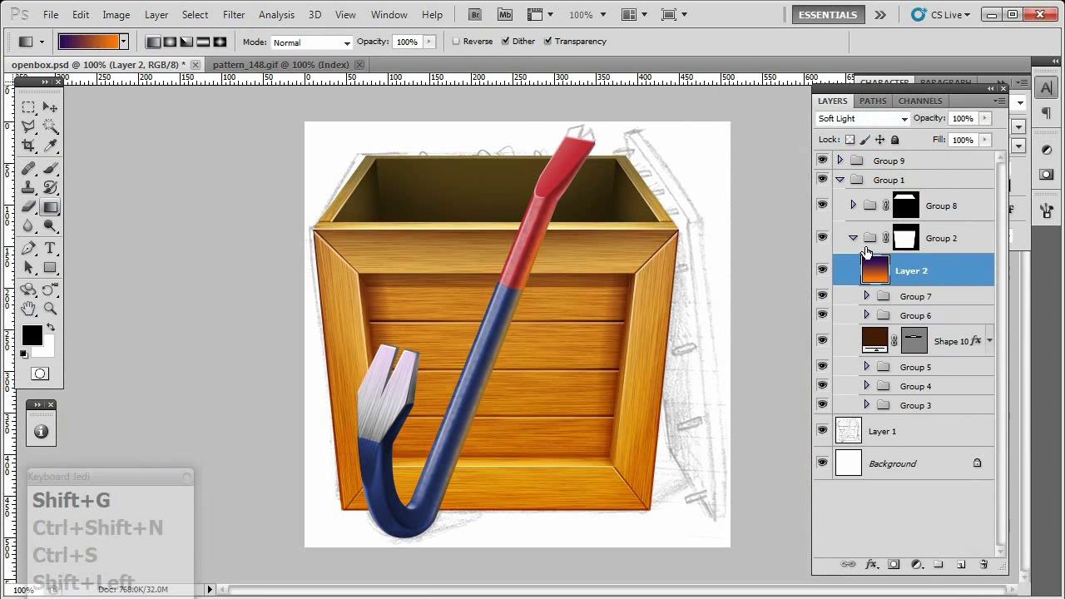
key("ctrl+i")
key("ctrl+i")
key("ctrl+u")
key("Return")
key("ctrl+alt+z")
key("ctrl+alt+z")
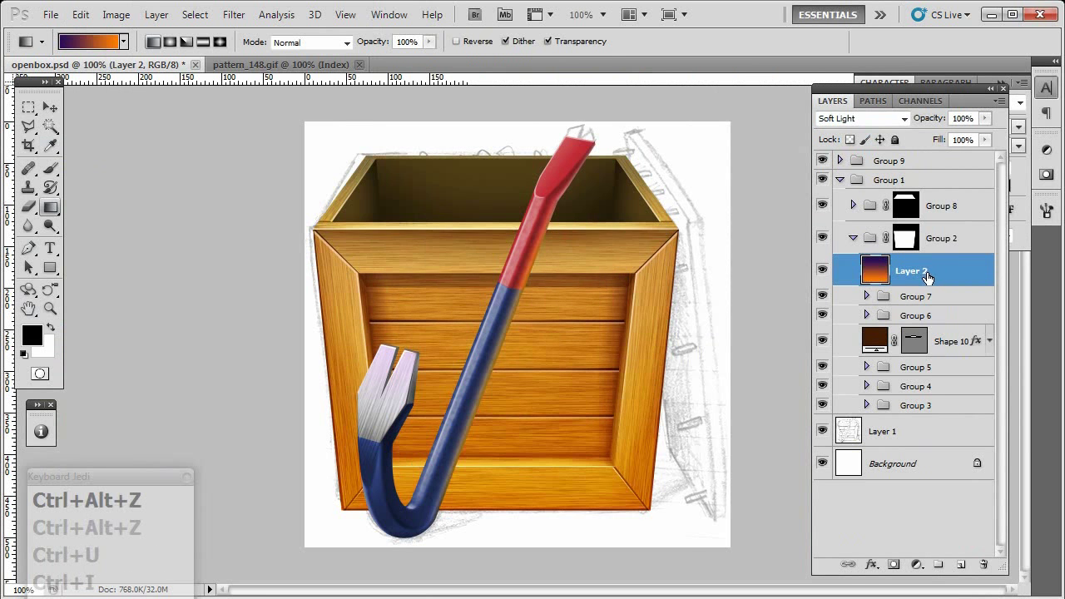
Step: Hide the gradient layer and add a black rectangle above the sketch layer, fitted over the front face of the sketched lid
left_click(823, 270)
left_click(882, 431)
key("u")
key("ctrl+t")
left_click_drag(475, 130, 636, 511)
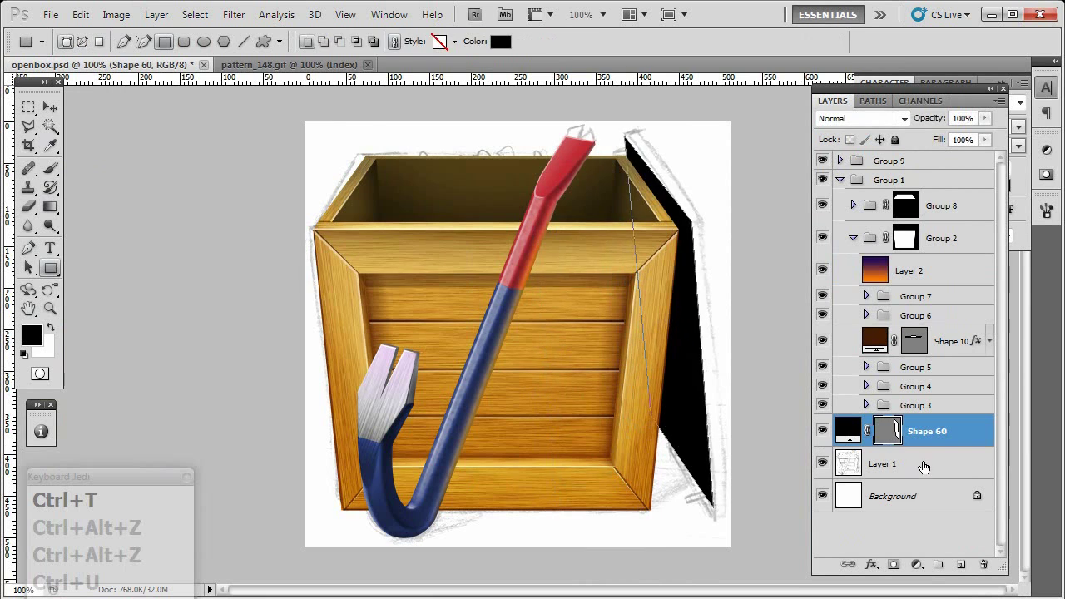
Step: Outline a second black shape beneath the lid face that covers the lid's thickness along its top and side edges
left_click(924, 467)
key("p")
key("5")
scroll(618, 472, "up", 3)
scroll(647, 476, "up", 5)
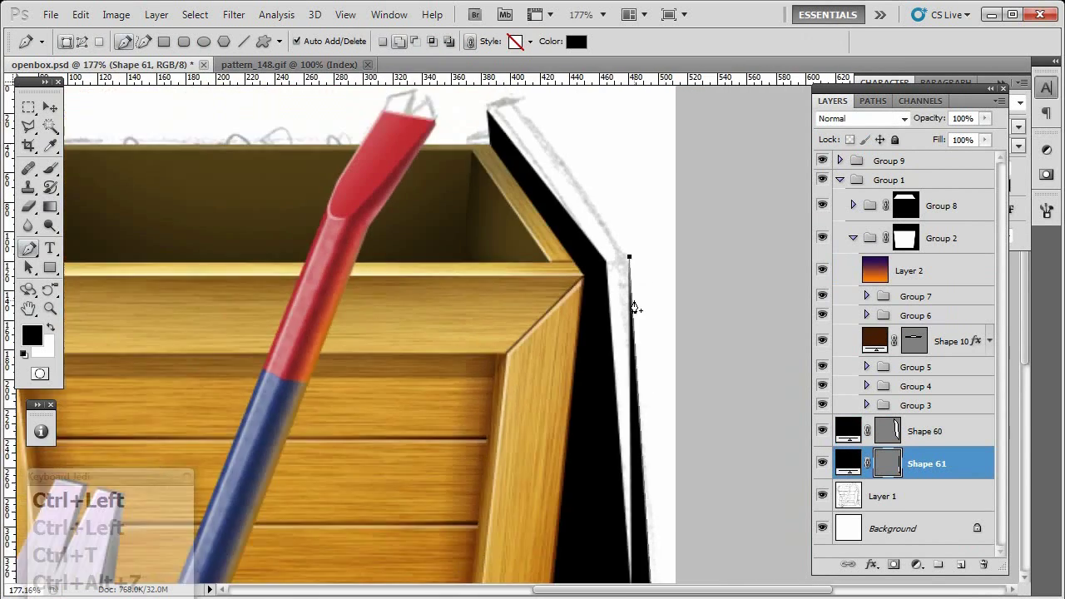
scroll(633, 304, "down", 3)
scroll(527, 218, "up", 2)
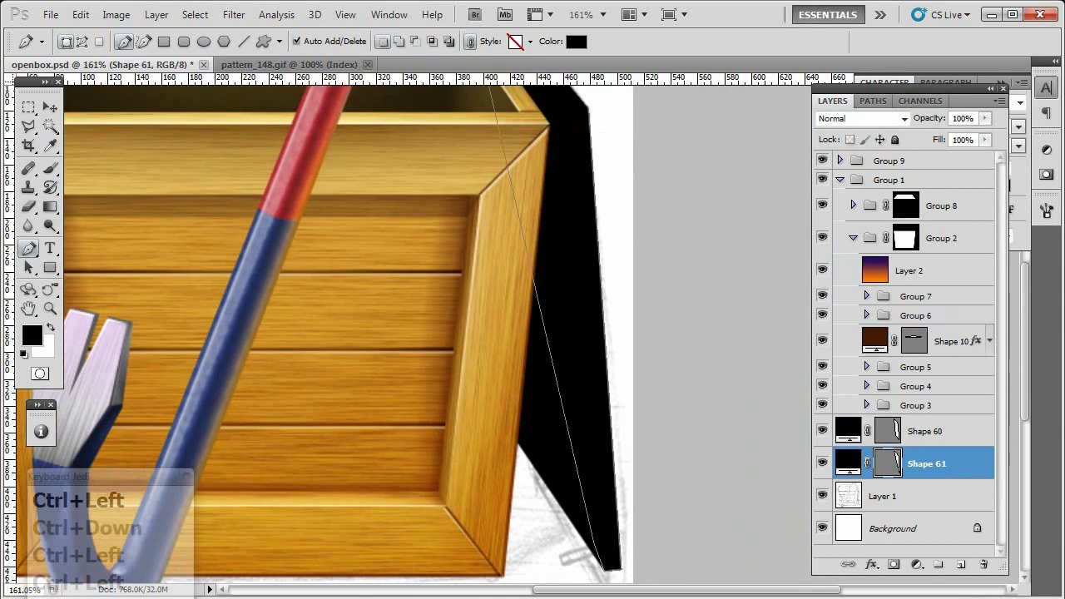
Step: Fill both lid shapes with the crate's golden yellow and fit a clipped wood texture over the lid's face
key("alt+BackSpace")
key("alt+bracketright")
key("alt+BackSpace")
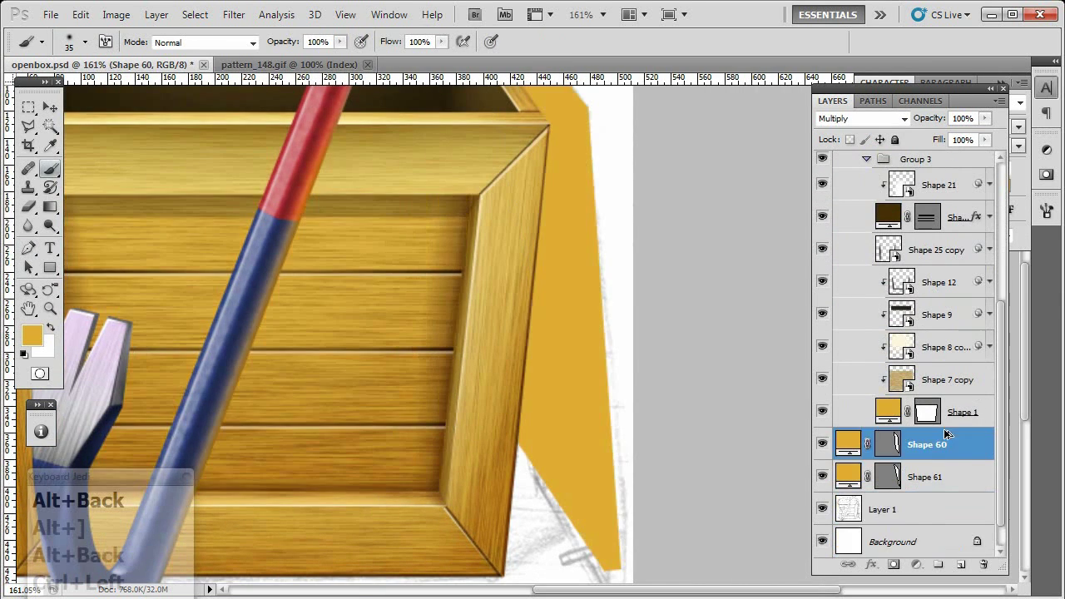
key("ctrl+t")
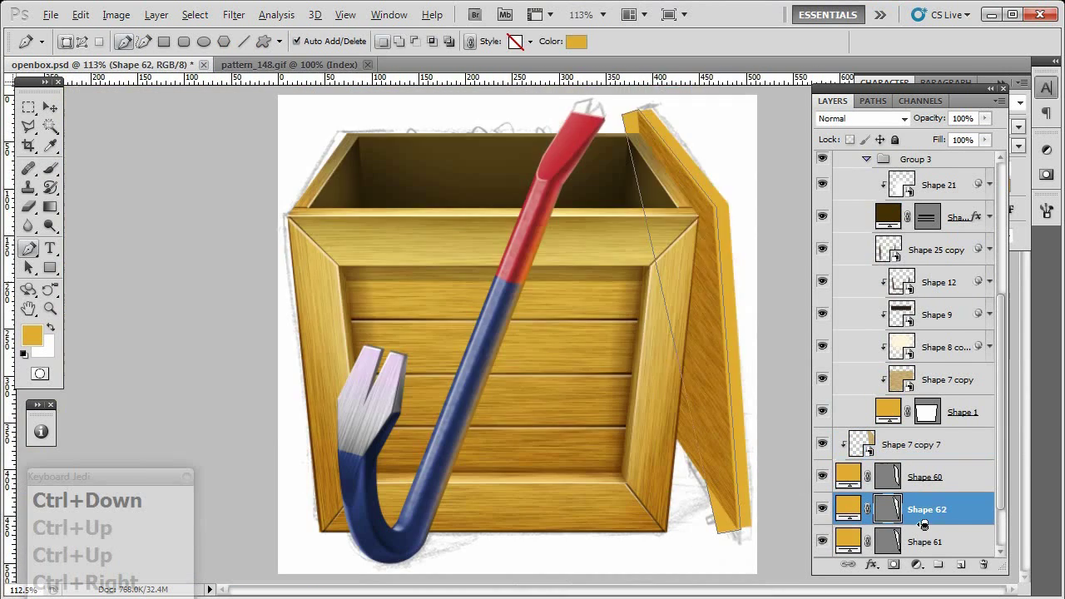
Step: Recolor the lid's narrow rim shape pale orange and clip a shape with a Gradient Overlay along the lid's long side edge
double_click(861, 509)
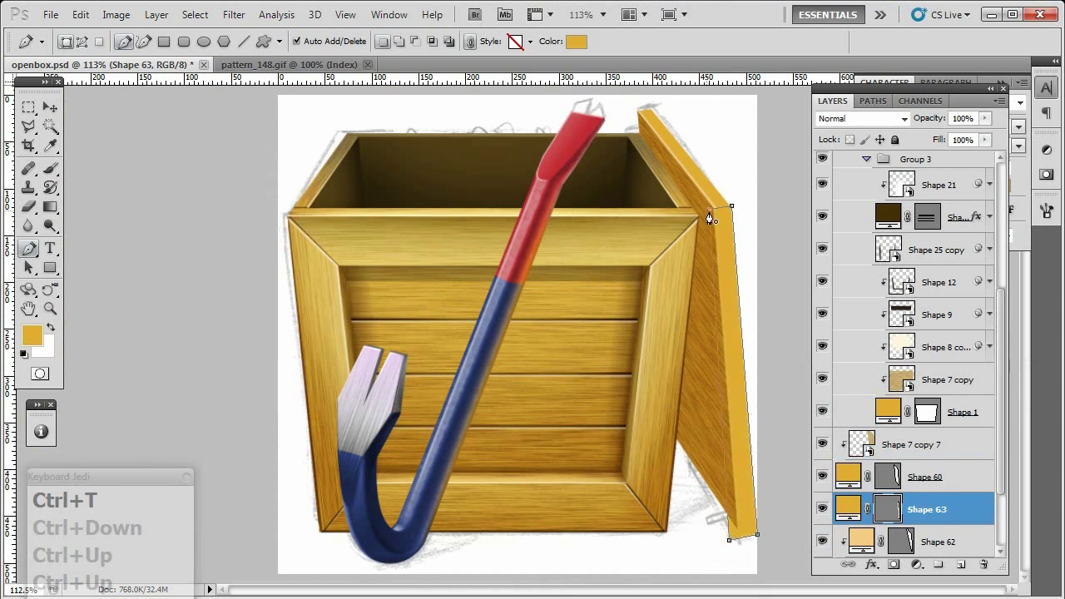
key("ctrl+alt+g")
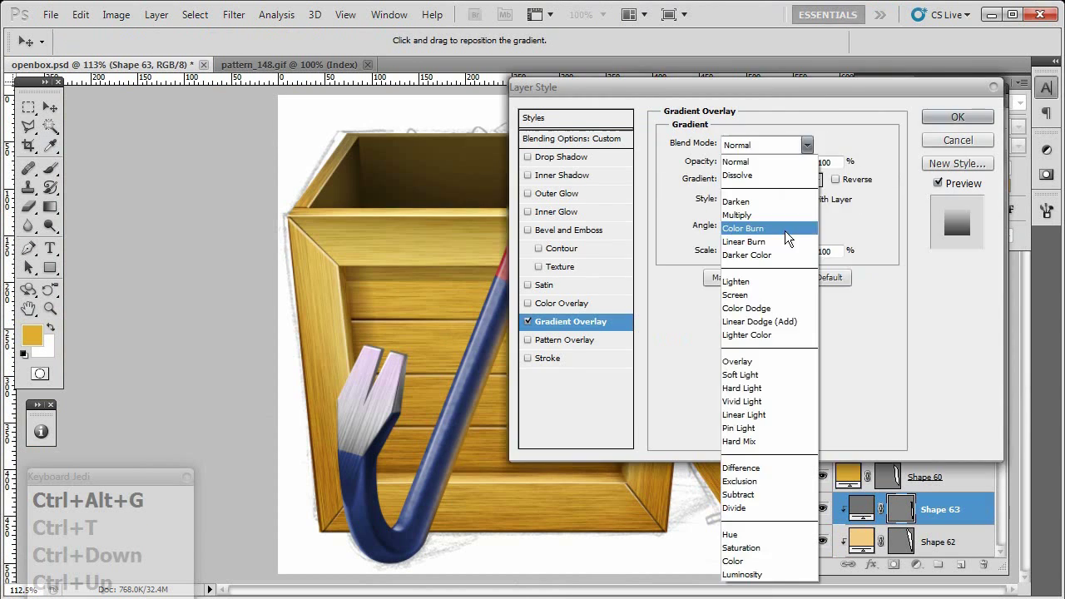
left_click(761, 200)
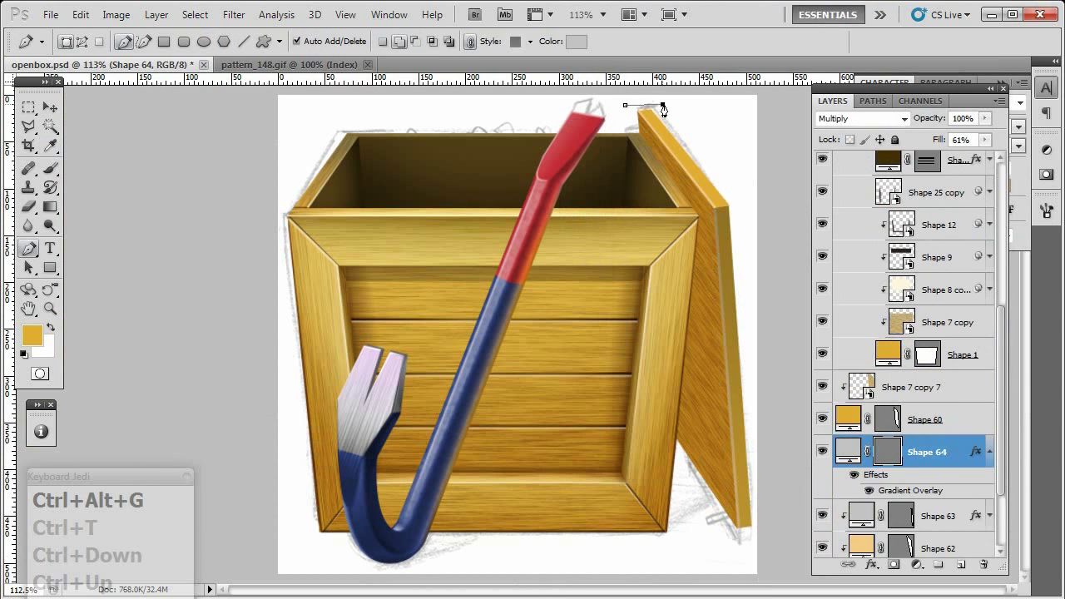
Step: Clip Gradient Overlay shapes to the lid's upper edge and face, and fit a copy of the wood texture to its edges
left_click(862, 118)
left_click(841, 124)
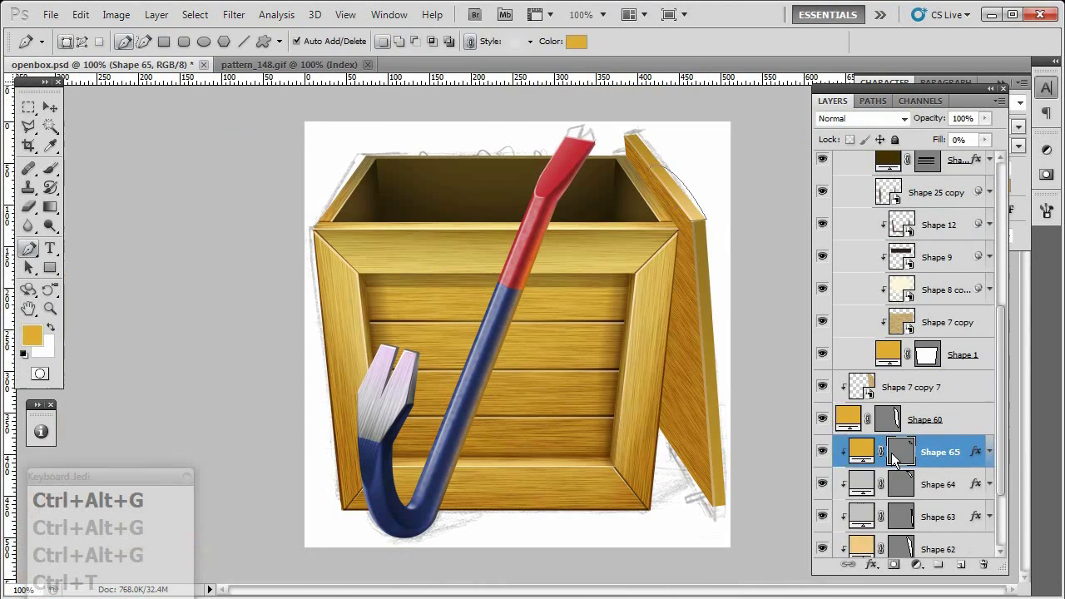
key("ctrl+alt+g")
key("ctrl+t")
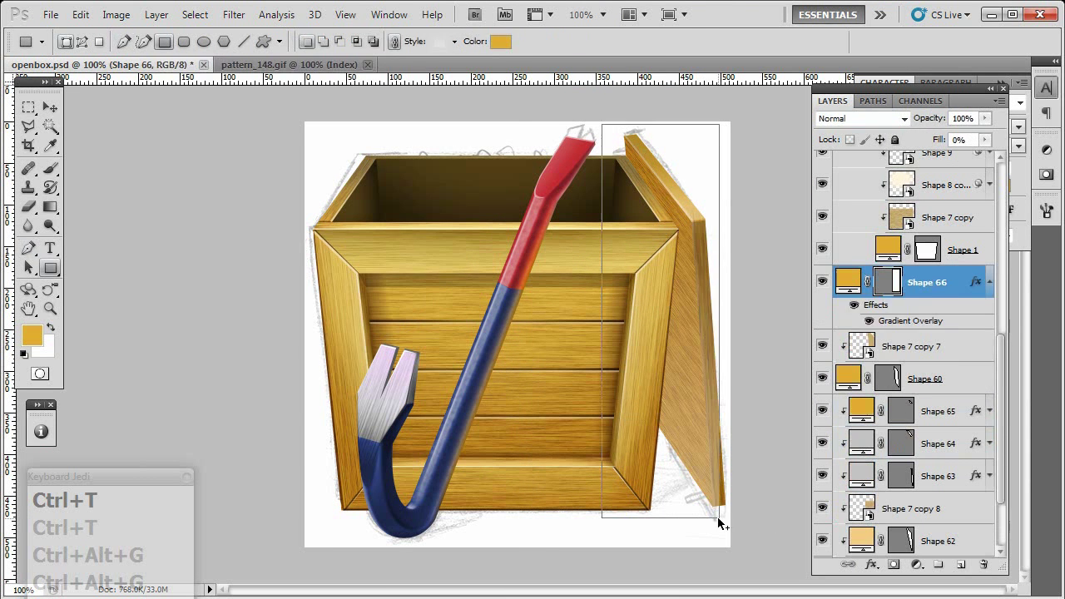
key("ctrl+alt+g")
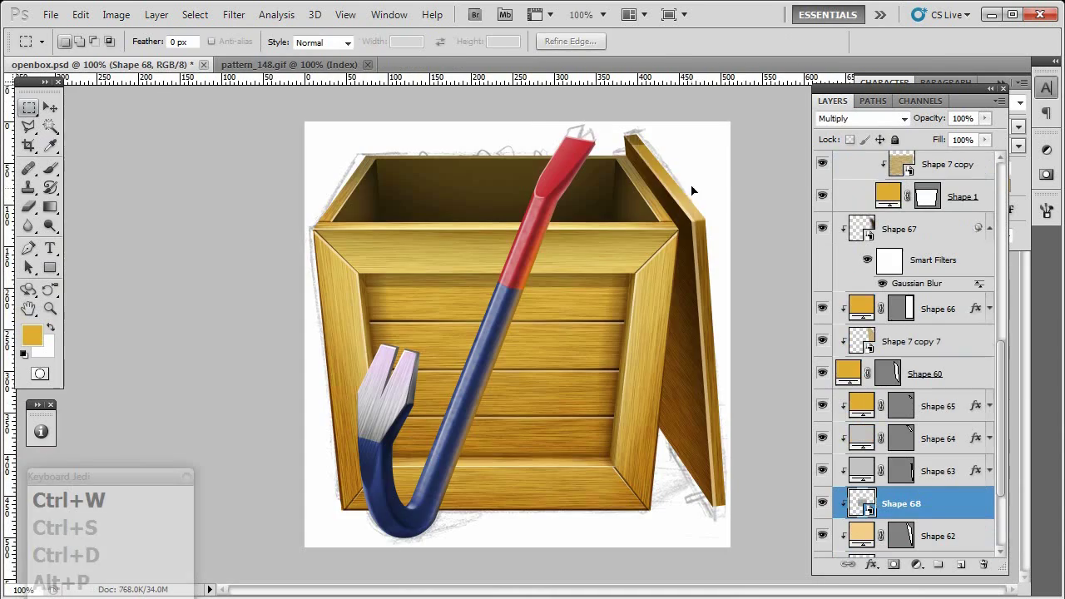
Step: Apply Motion Blur at -90° and 6 pixels to the Multiply shadow shape on the lid, adjust its opacity and clip it
scroll(678, 410, "up", 3)
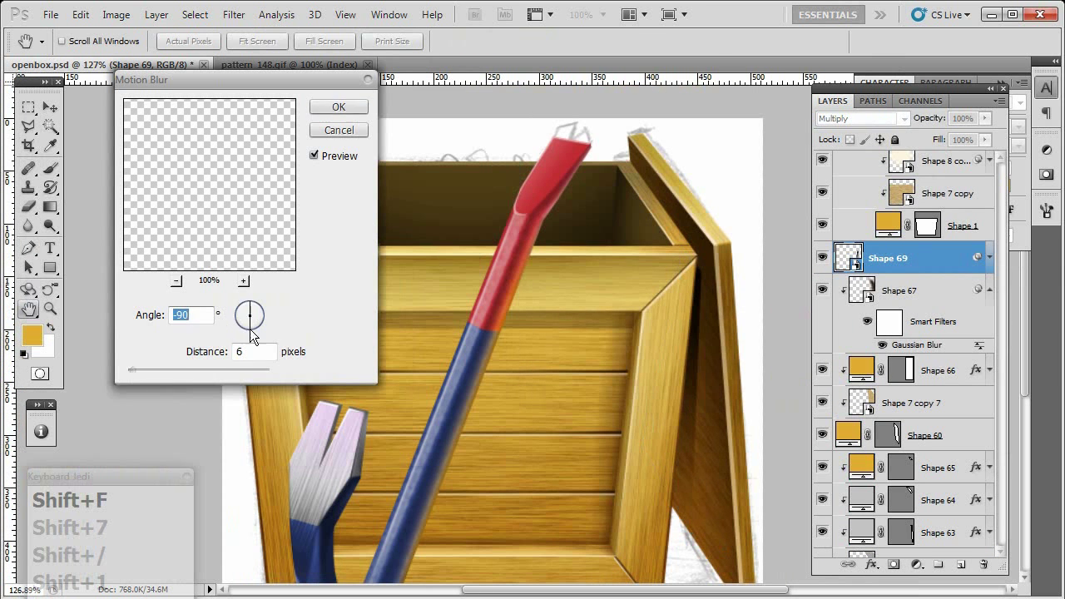
key("Return")
left_click_drag(929, 121, 926, 123)
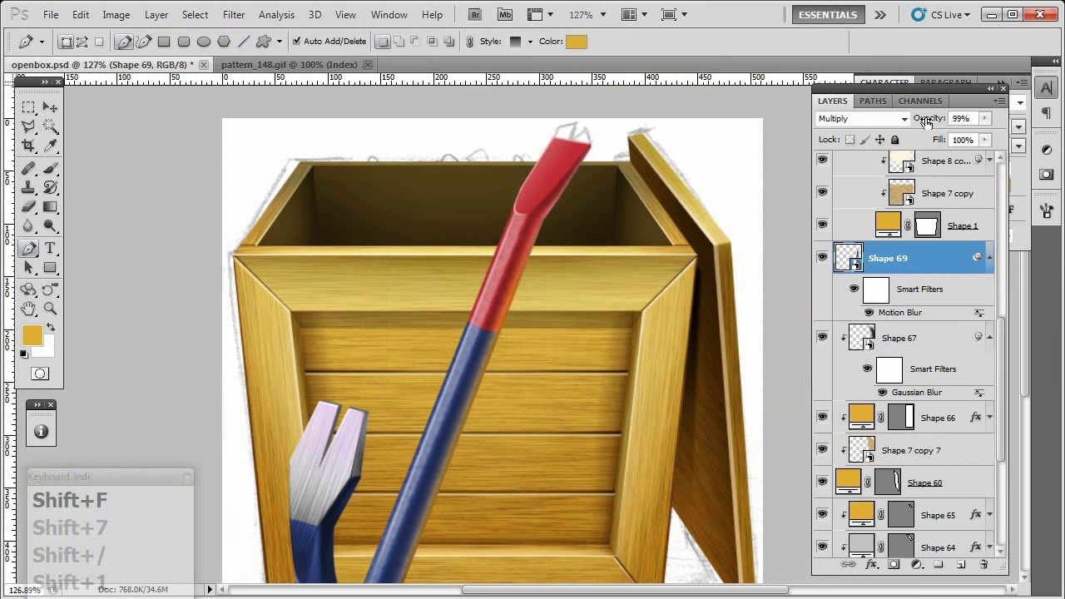
key("ctrl+alt+g")
key("shift+0")
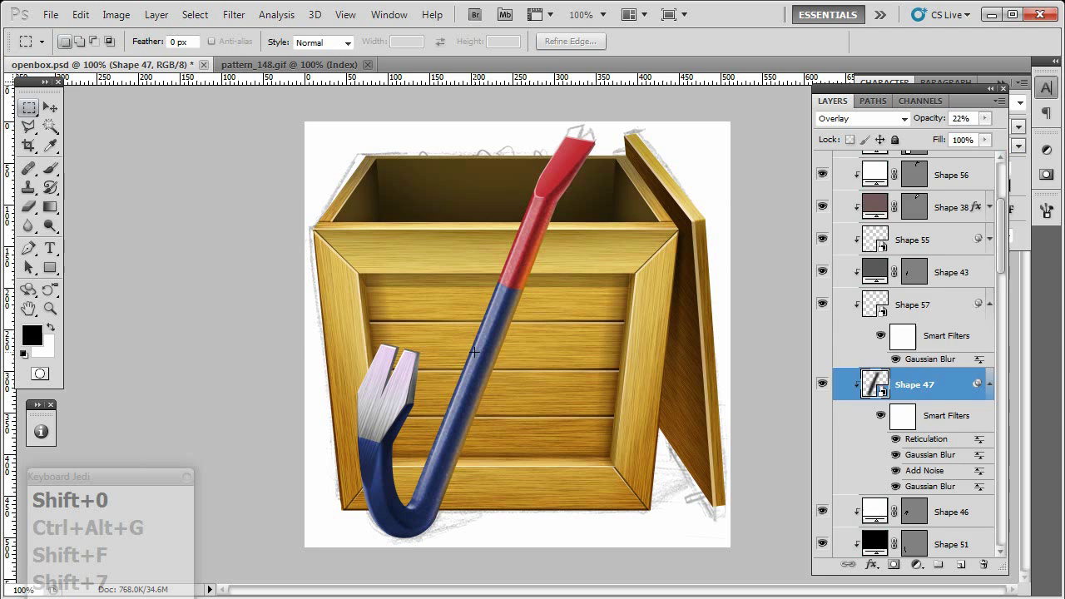
Step: Edit the base shape inside the claw's Smart Object, save and close the nested contents, and arrange the document window
left_click(374, 449, "ctrl")
scroll(907, 350, "down", 5)
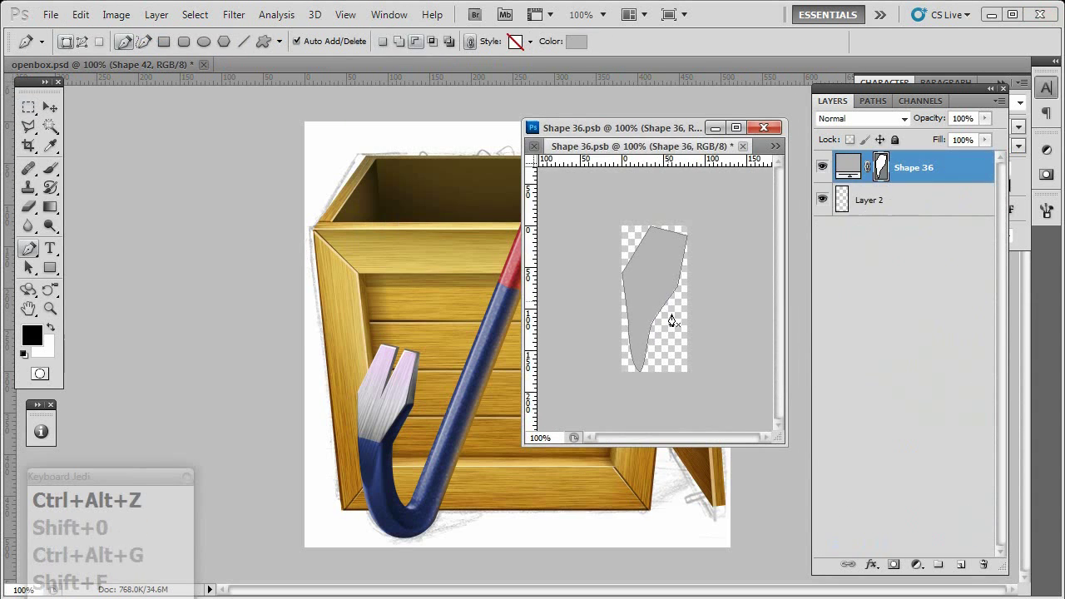
key("ctrl+s")
key("ctrl+w")
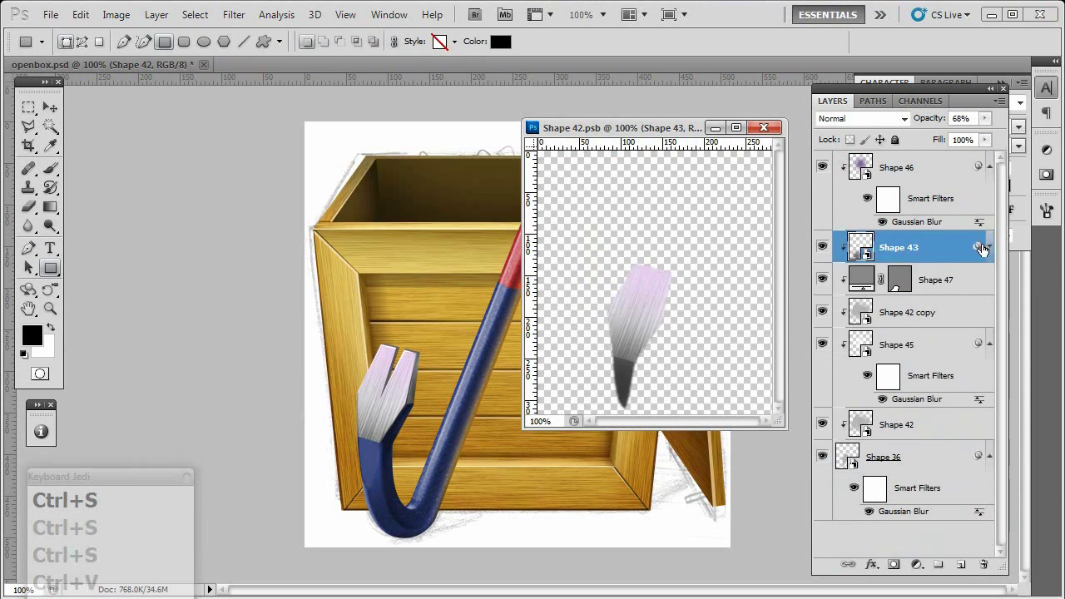
left_click(763, 127)
left_click(389, 15)
mouse_move(404, 33)
left_click(261, 186)
left_click_drag(599, 105, 491, 79)
left_click(490, 75)
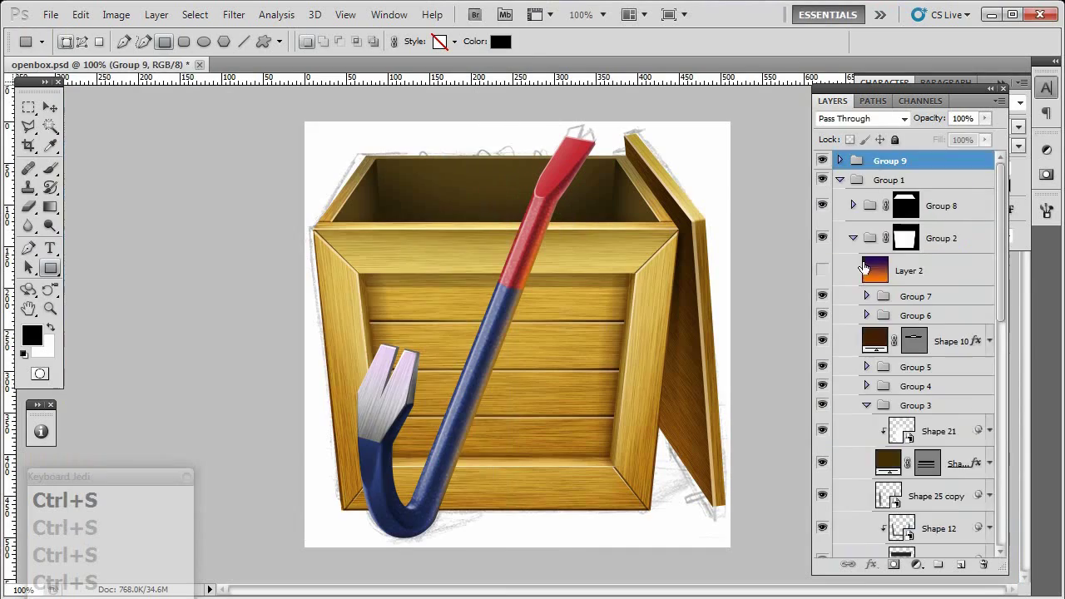
Step: Invert the hidden gradient layer's colors and clip a thin dark seam line with a pale copy across the lid's corner
key("ctrl+i")
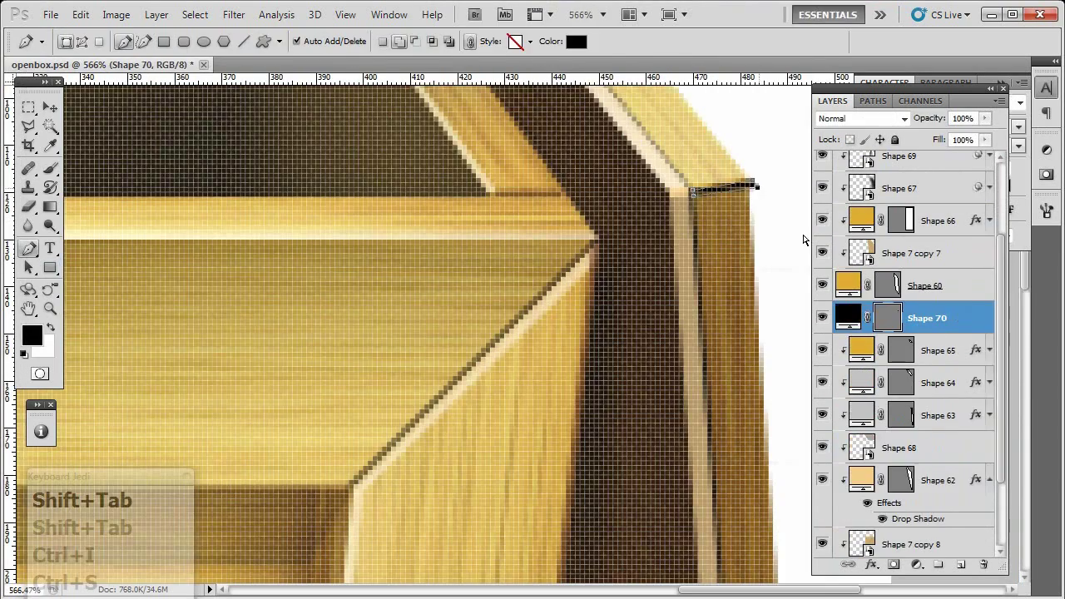
key("ctrl+Up")
key("ctrl+Up")
key("ctrl+alt+g")
key("ctrl+alt+Down")
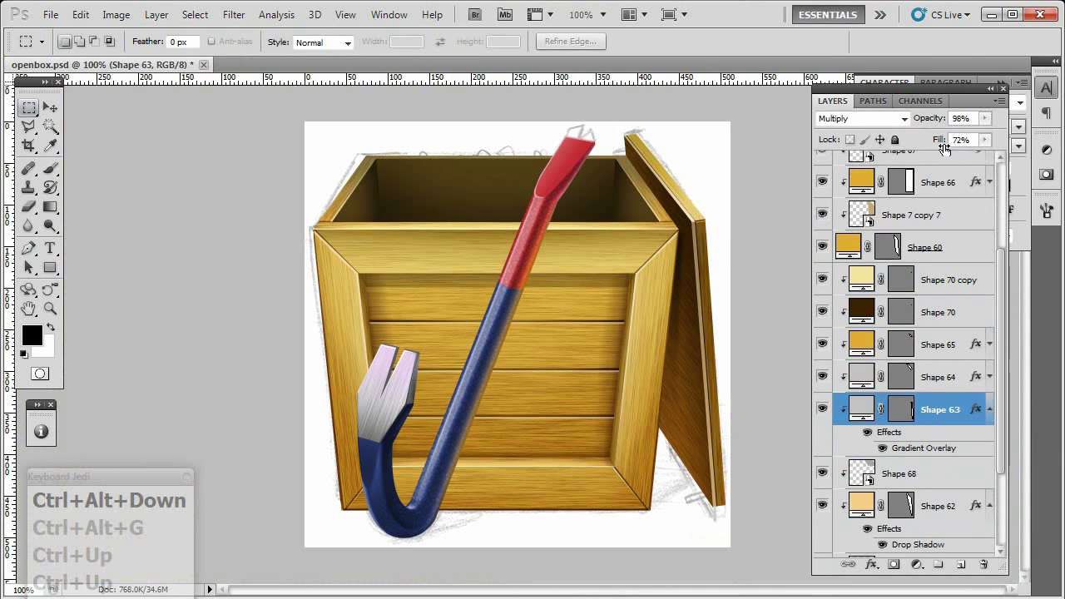
Step: Undo the last opacity and fill changes on the lid's side-edge shading and gather the lid's layers into groups
key("ctrl+alt+z")
key("ctrl+alt+z")
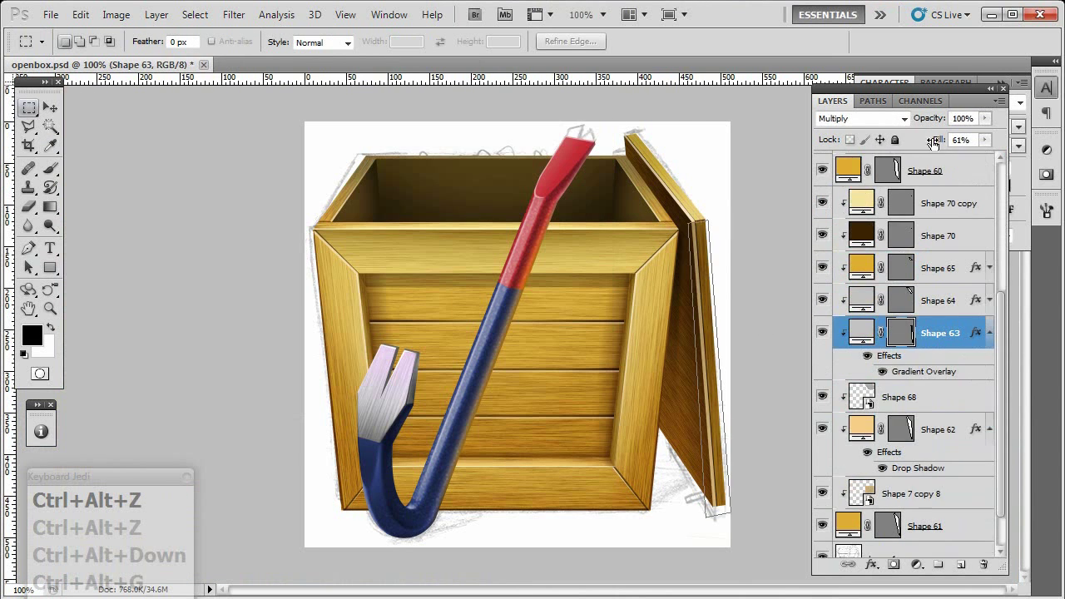
key("ctrl+g")
key("ctrl+g")
left_click(887, 161, "shift")
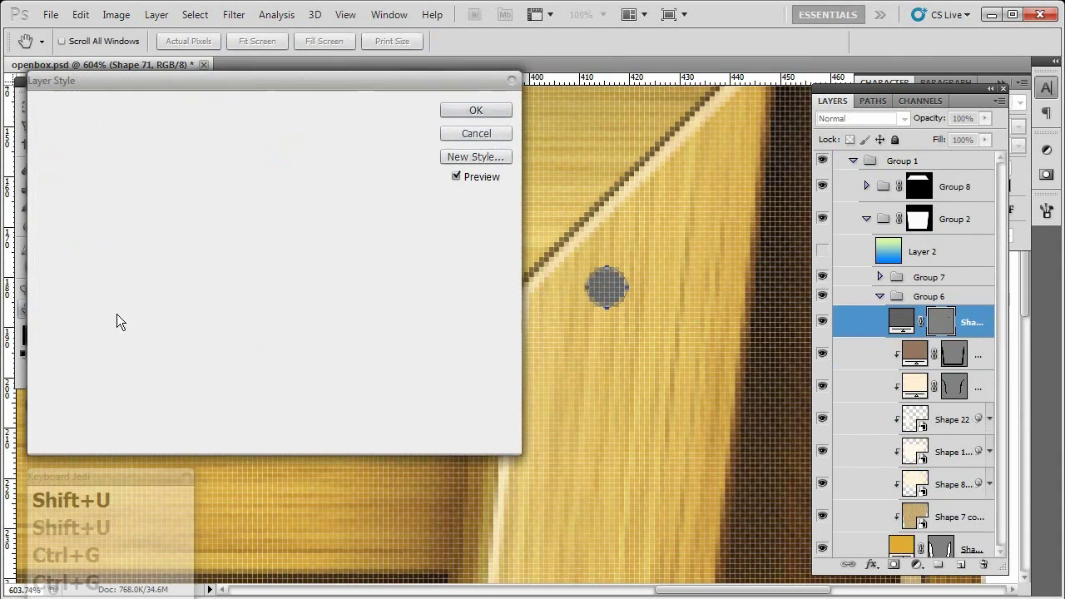
Step: Give the small gray nail circle on the crate's side board a Drop Shadow and Inner Shadow, and group it
left_click(81, 150)
left_click(133, 168)
key("ctrl+Up")
key("ctrl+g")
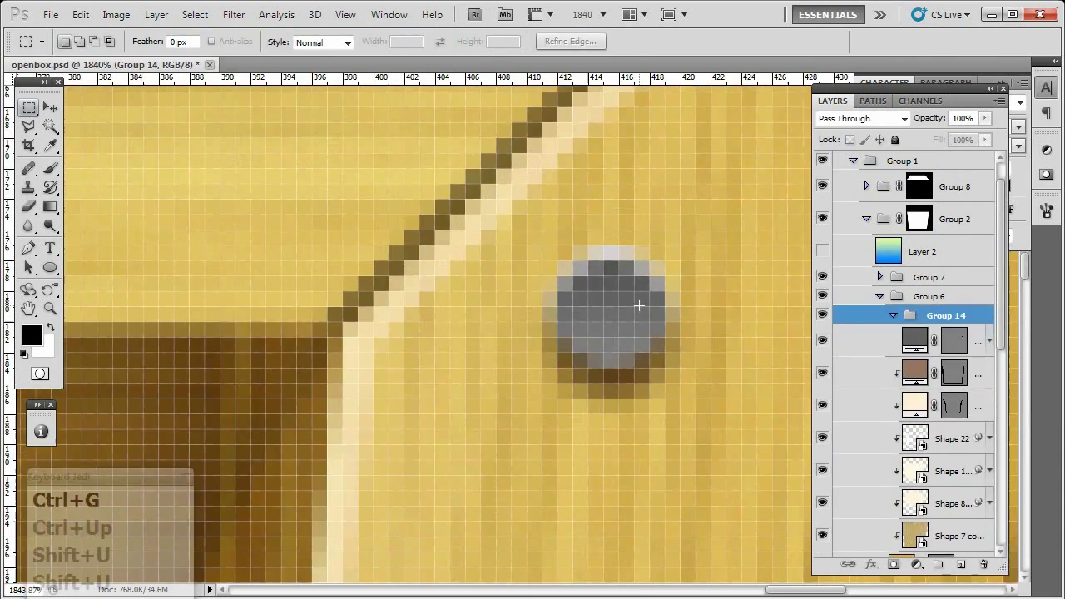
Step: Build a grid pattern for the nail head from a black circle cut by duplicated narrow bars, and save the document
key("shift+u")
key("shift+u")
key("shift+u")
key("shift+u")
left_click_drag(552, 344, 663, 458)
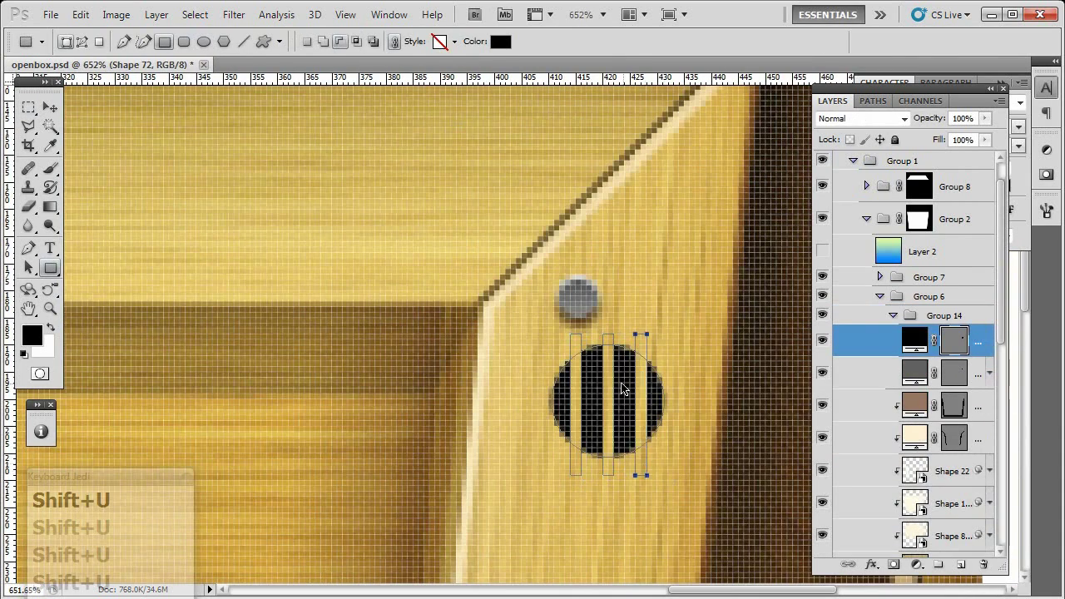
key("ctrl+c")
key("ctrl+v")
key("ctrl+t")
key("ctrl+t")
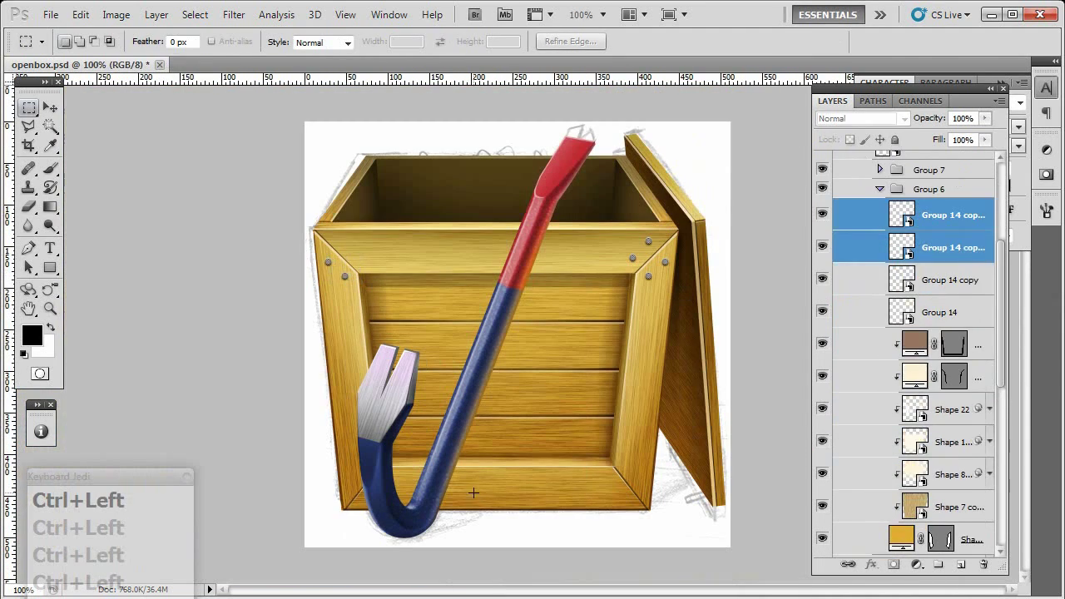
key("ctrl+s")
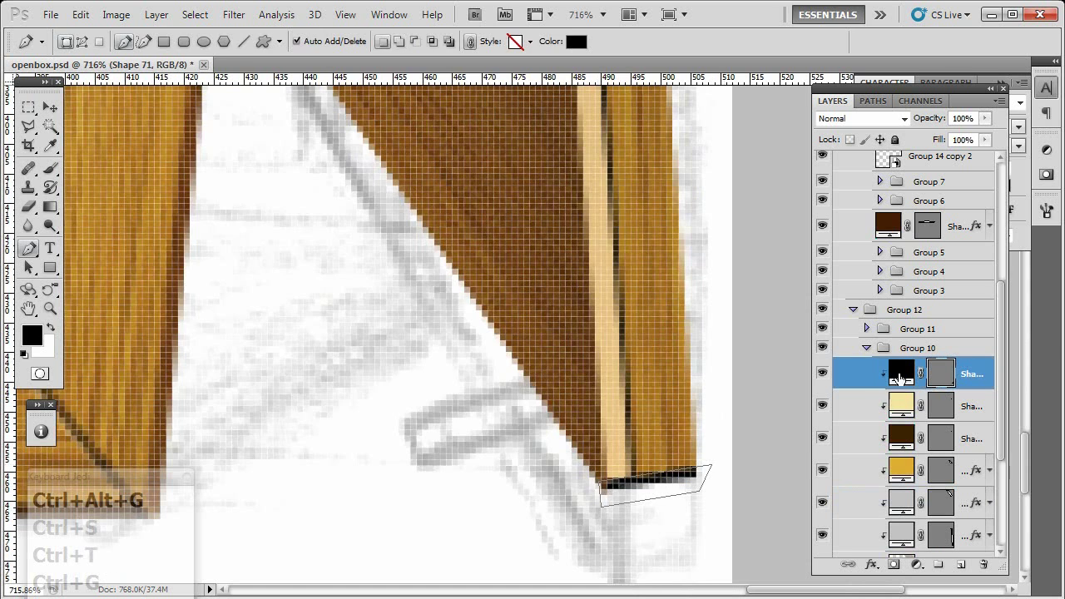
Step: Recolor the thin clipped shape at the lid's lower end dark brown and expand the lid face's layer group
double_click(900, 374)
key("Return")
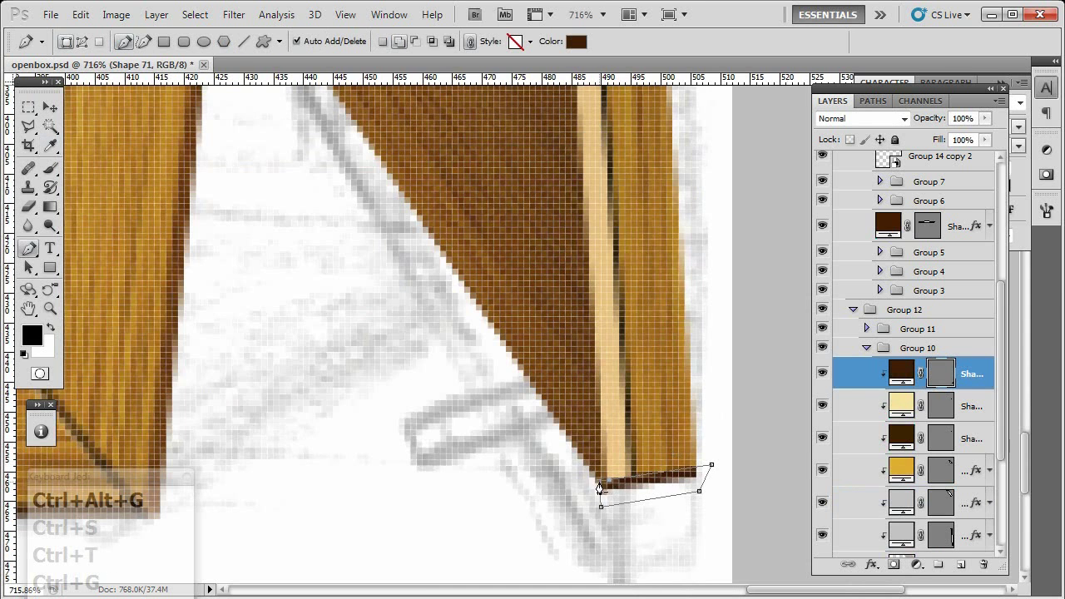
left_click(867, 329)
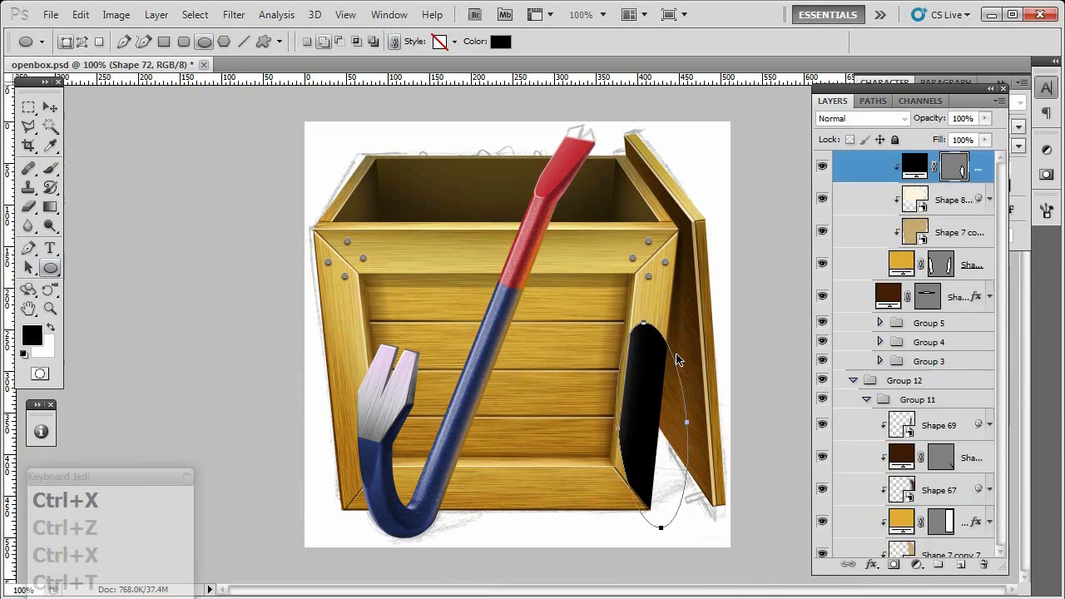
Step: Move the black ellipse into the lid's group, clip it, and recolor its Smart Object contents, trying #ffa751 and #617f99
key("ctrl+v")
key("ctrl+alt+g")
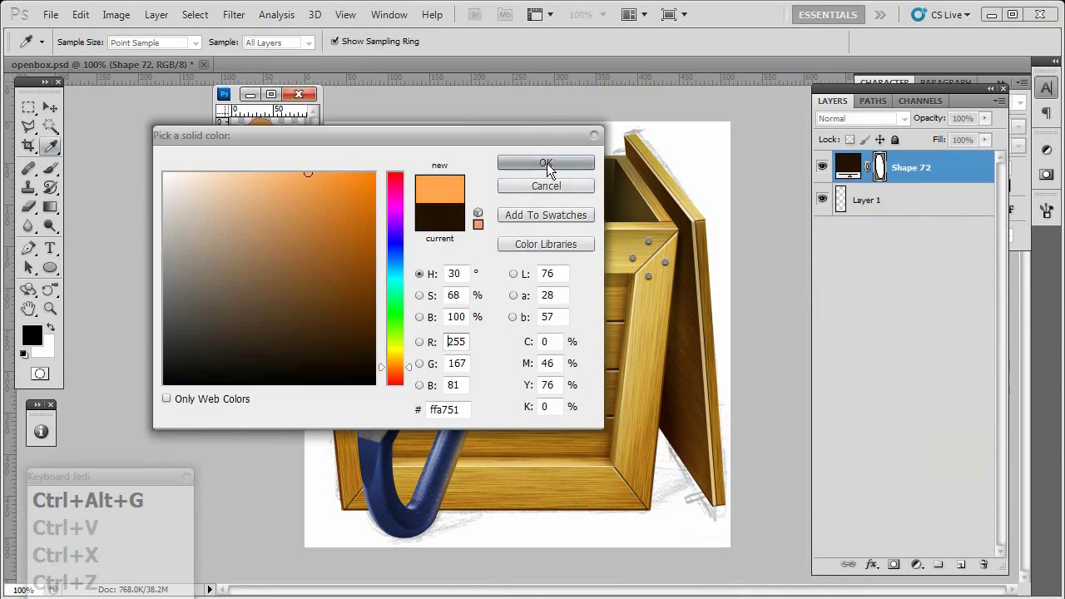
left_click(545, 163)
key("ctrl+s")
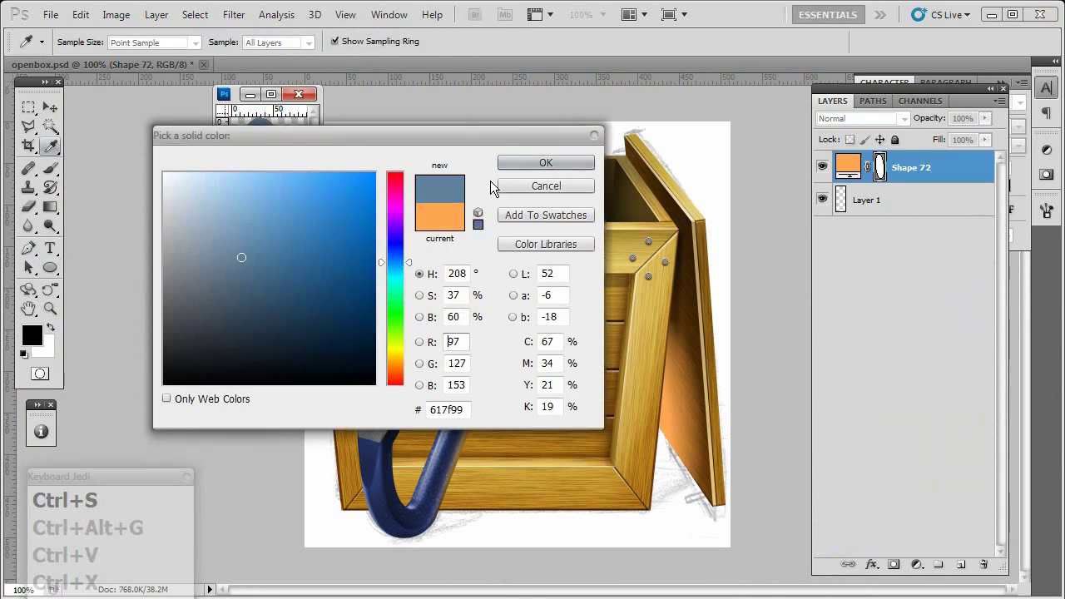
key("ctrl+s")
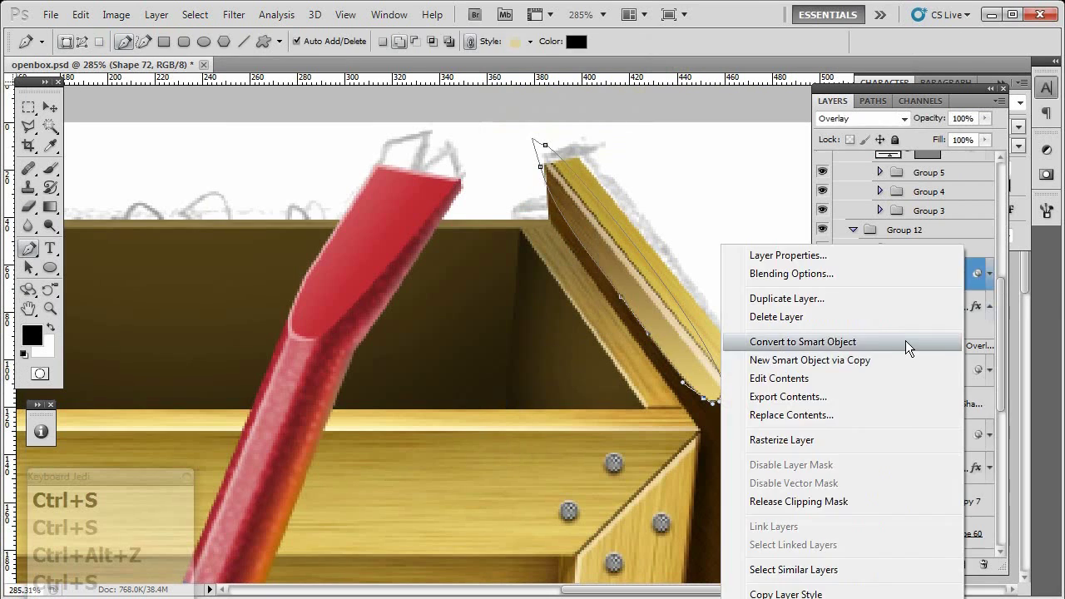
Step: Undo the last nail adjustment, and select and transform nail copies to fit the bottom corners of the crate's front frame
key("ctrl+alt+z")
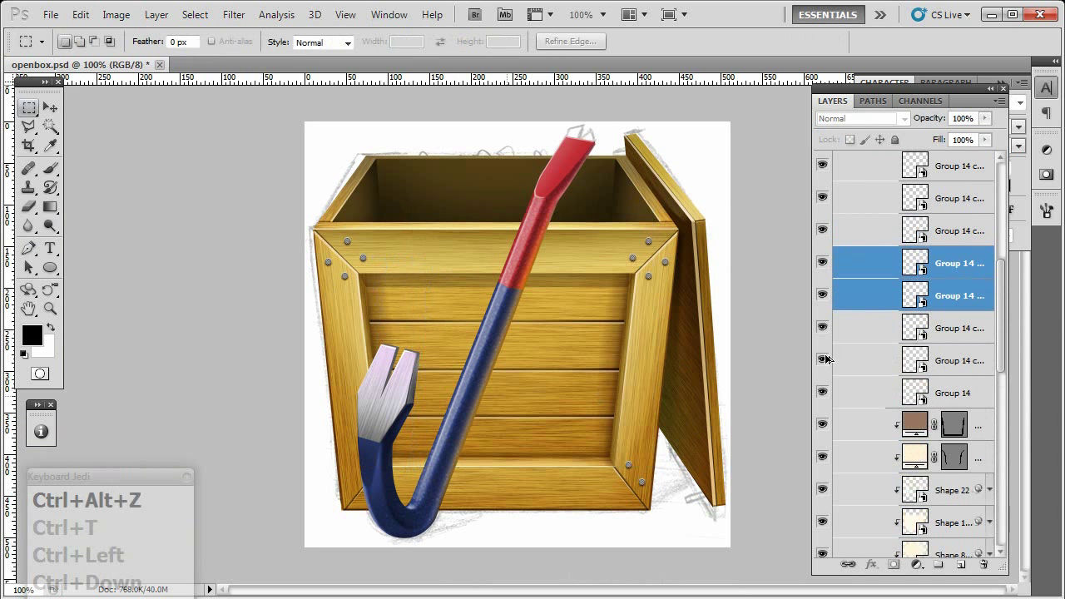
left_click(943, 272, "shift")
key("ctrl+t")
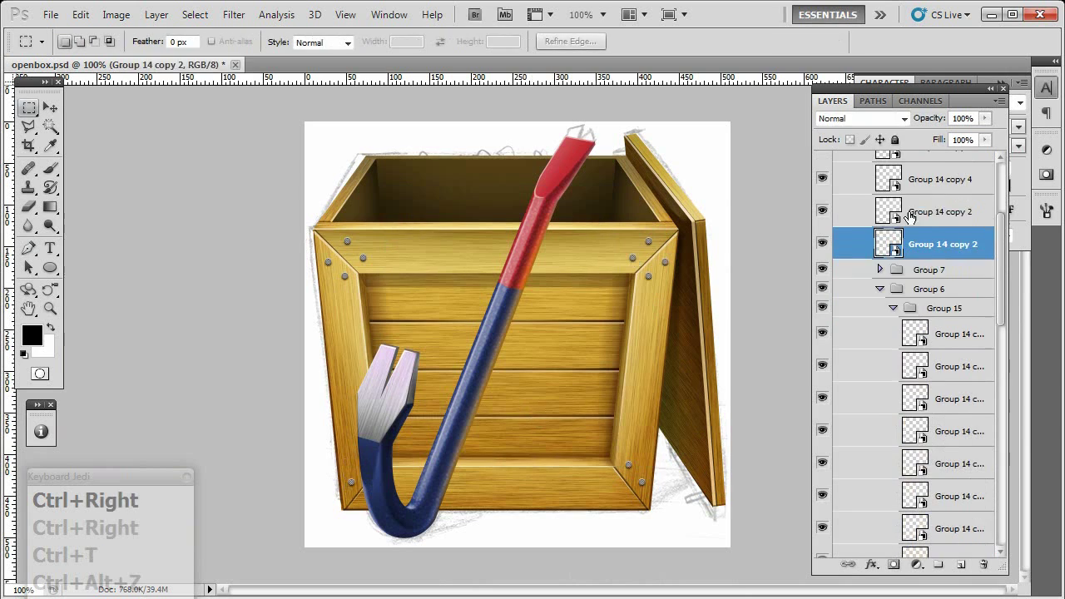
left_click(938, 244, "shift")
key("ctrl+t")
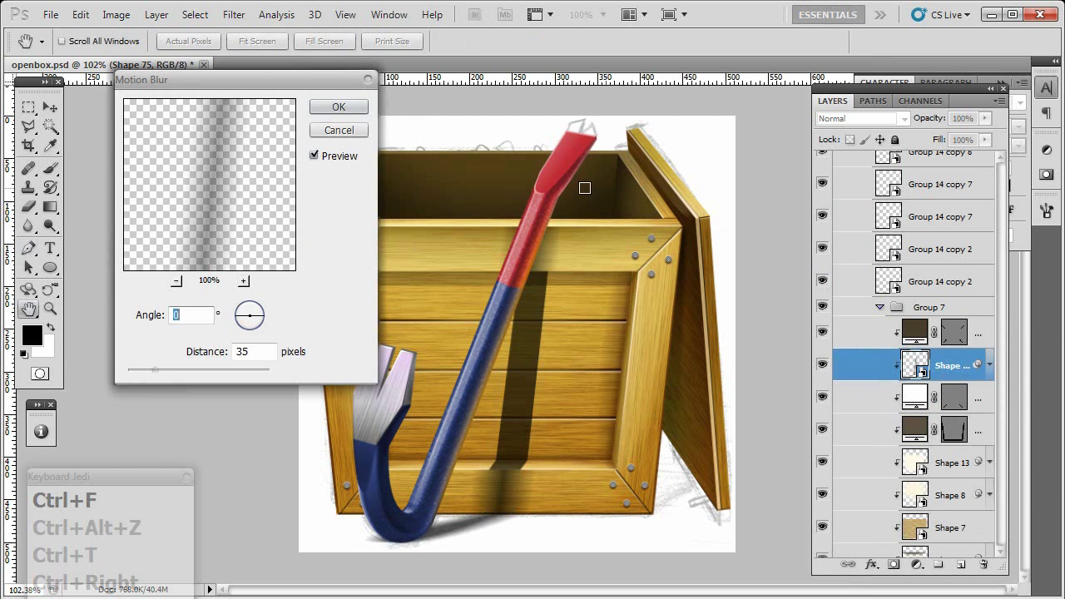
Step: Soften the crowbar's cast shadows on the crate front with horizontal Motion Blur, using 4 pixels for the shadow across the planks
left_click_drag(155, 369, 136, 370)
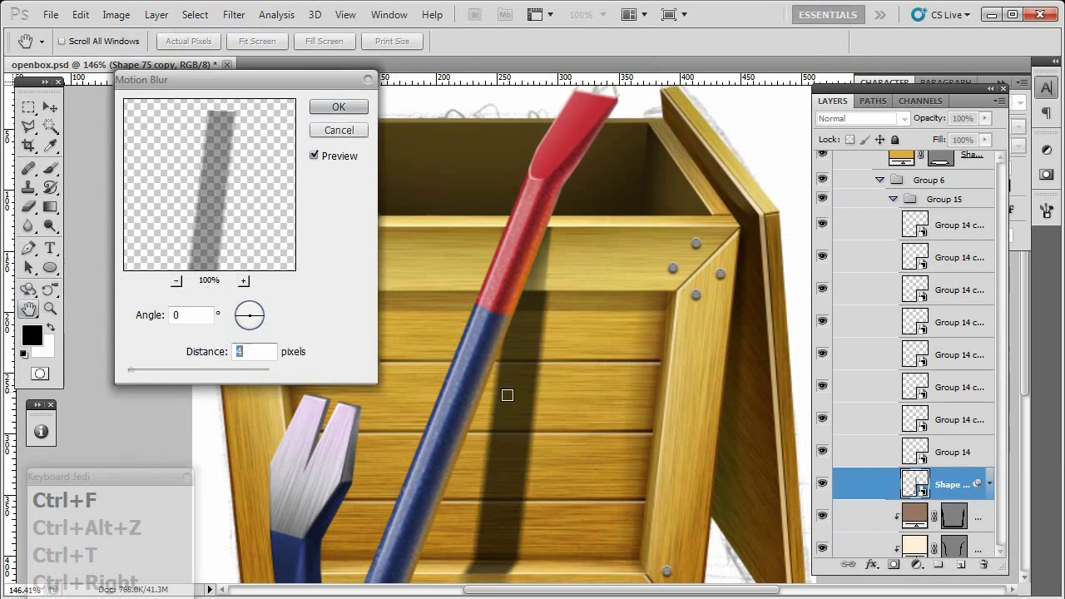
key("ctrl+minus")
key("ctrl+minus")
key("ctrl+minus")
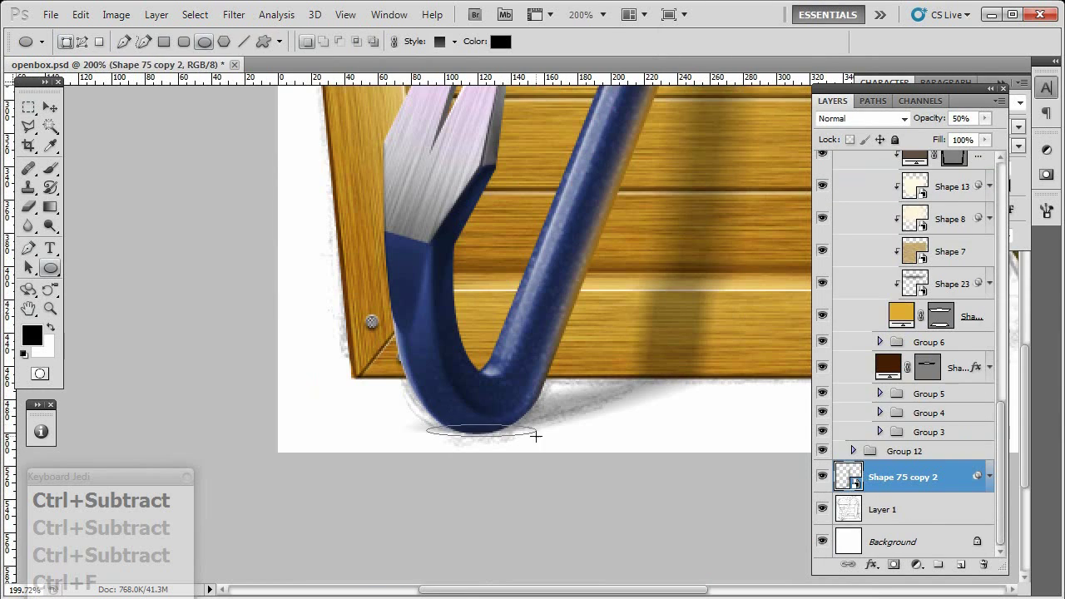
Step: Place a black elliptical shadow beneath the crowbar's bend, soften it with horizontal Motion Blur at 35 pixels, and nudge it into position
key("ctrl+t")
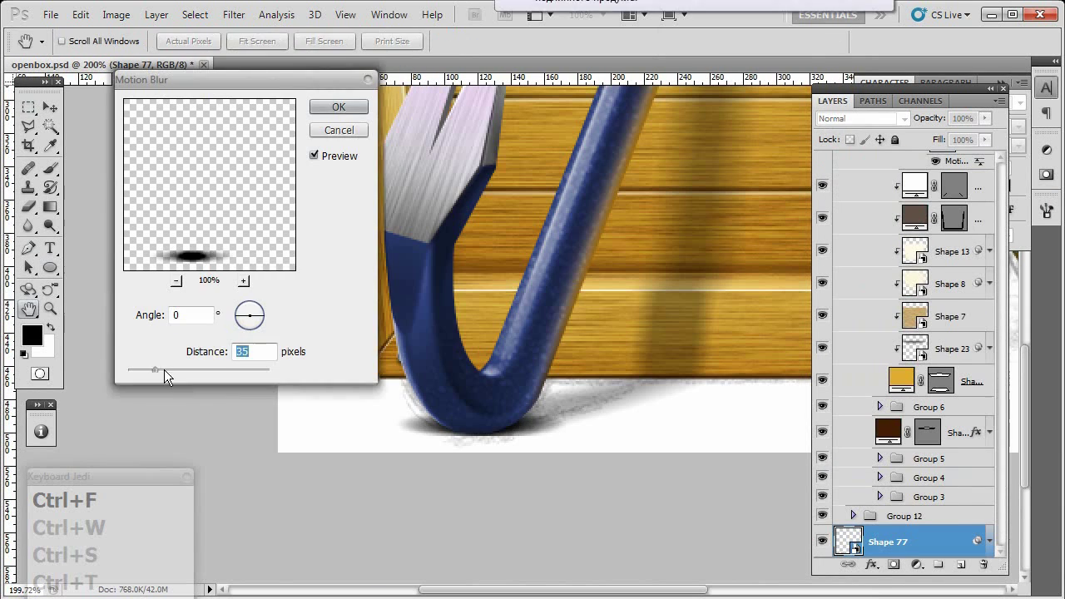
left_click(234, 15)
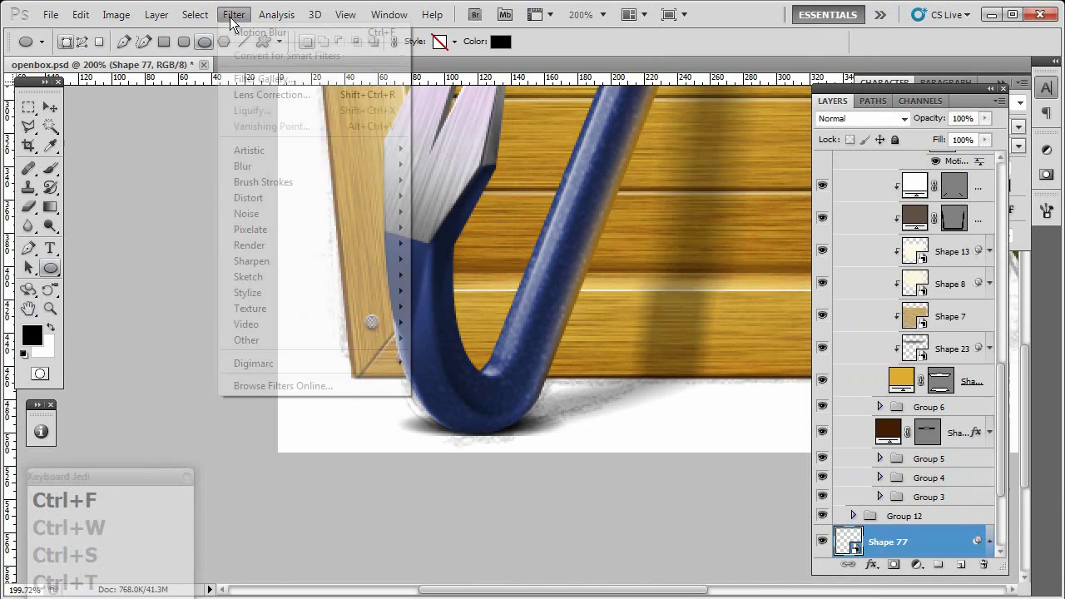
key("ctrl+Down")
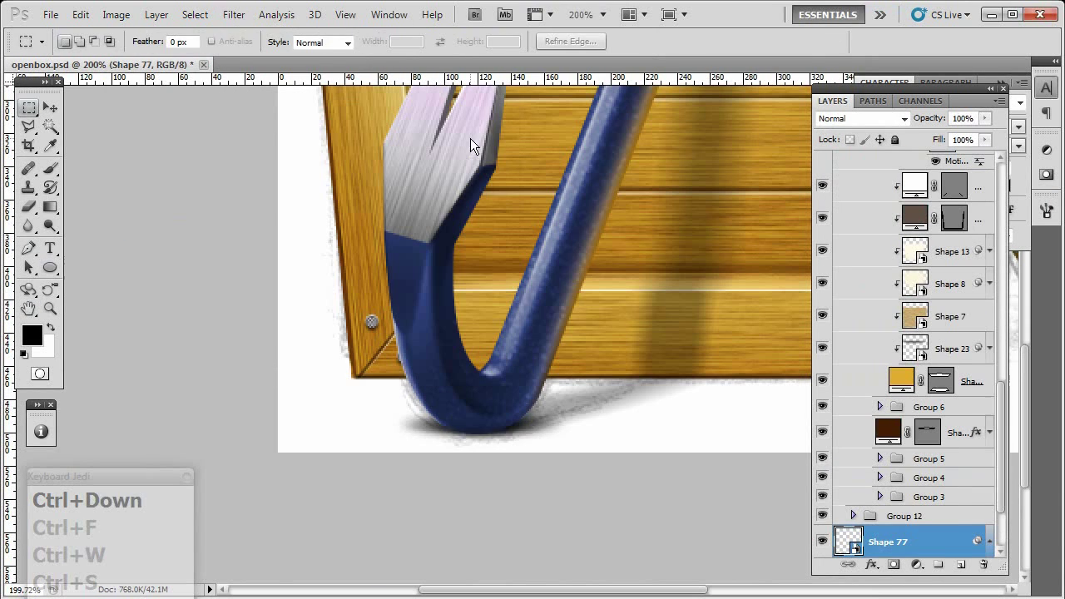
key("ctrl+Left")
key("ctrl+Down")
key("ctrl+Right")
Step: Darken the Background layer to mid grey and transform the blurred elliptical shadow beneath the crowbar
key("ctrl+u")
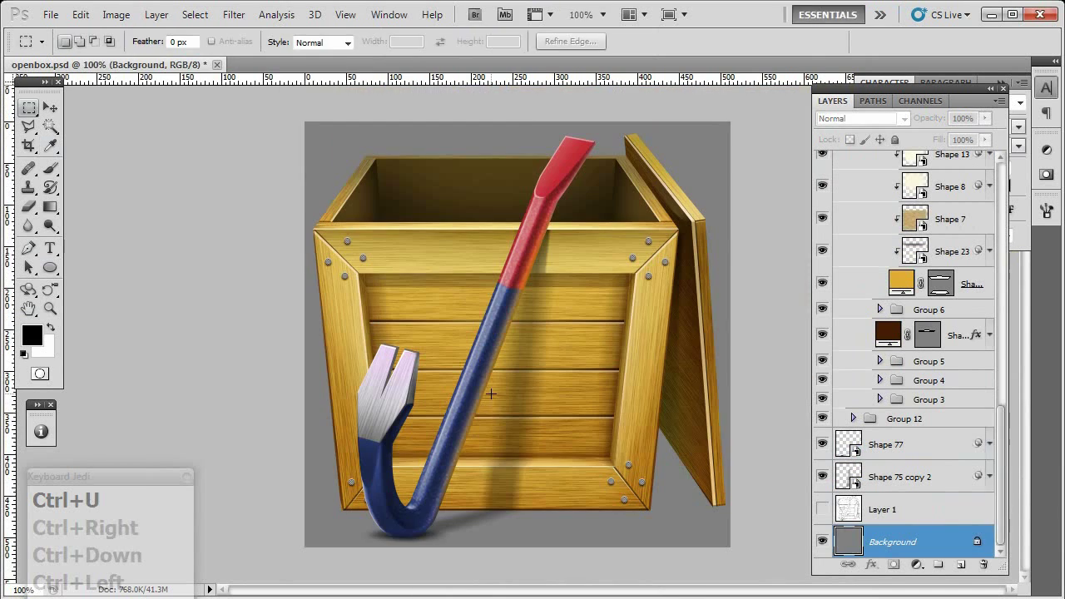
left_click(886, 445)
key("ctrl+t")
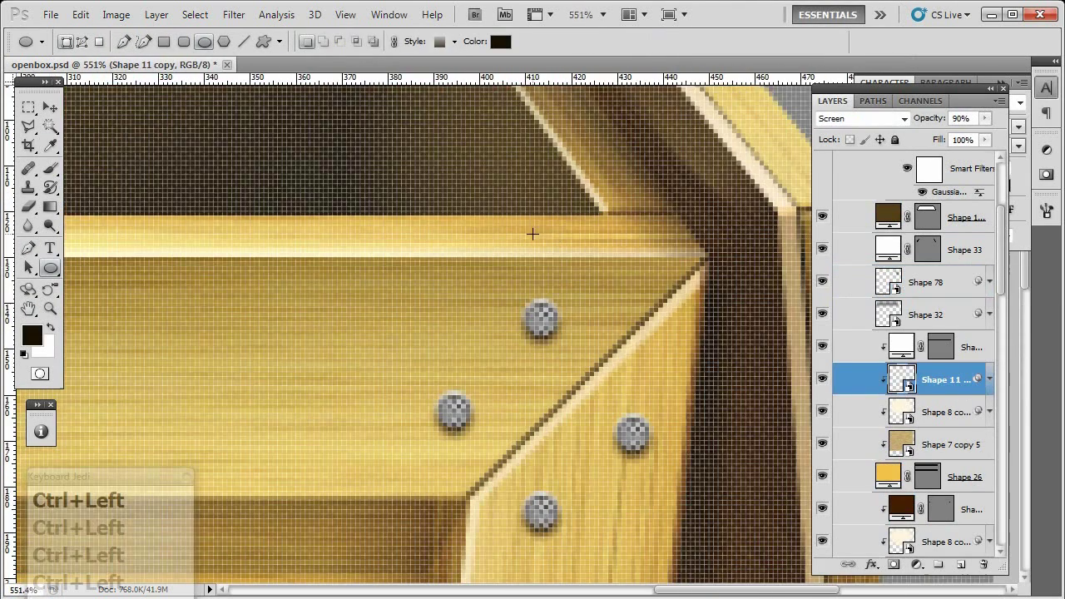
Step: Add a small dark nail hole with 60% fill and a drop shadow to the crate's top rim and reposition its layer
key("ctrl+t")
scroll(587, 237, "up", 3)
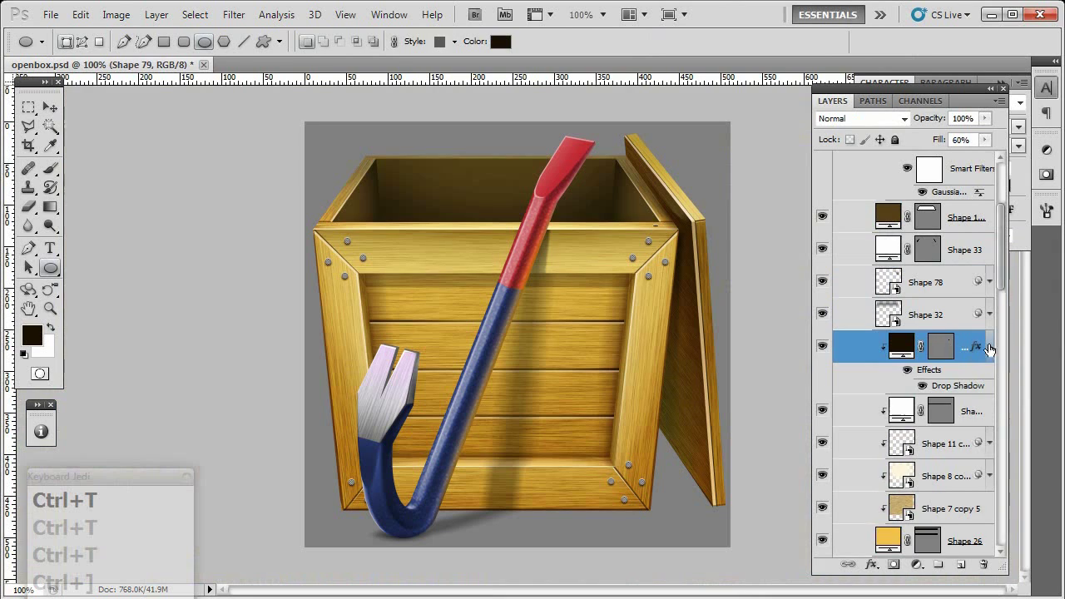
left_click_drag(946, 348, 987, 482)
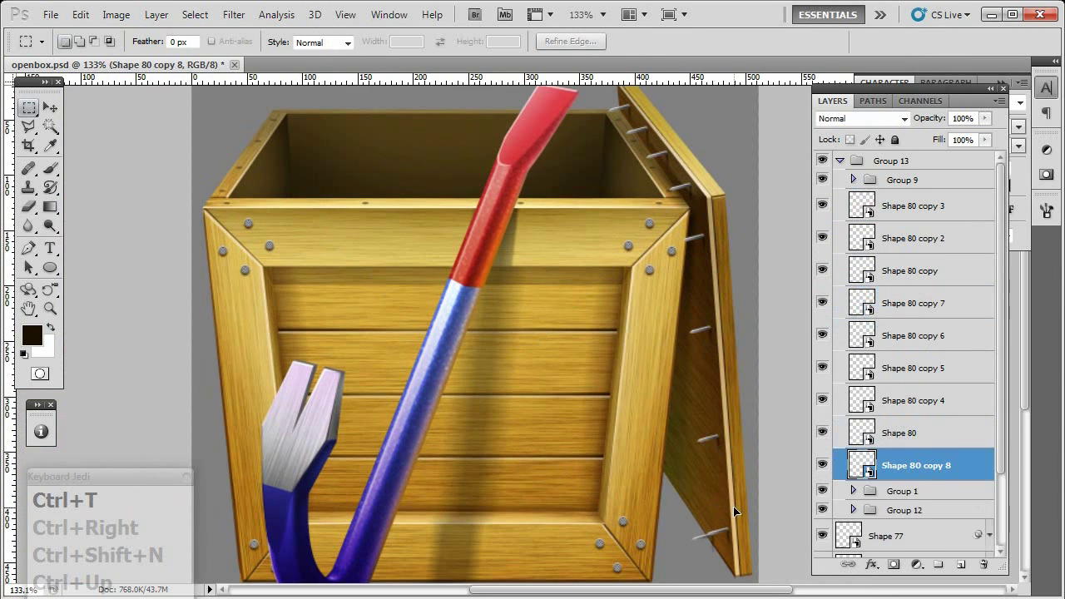
Step: Move the lowest nail copies beneath the crate's Group 1 in the layer stack and combine the three into one Smart Object
left_click_drag(902, 377, 902, 412)
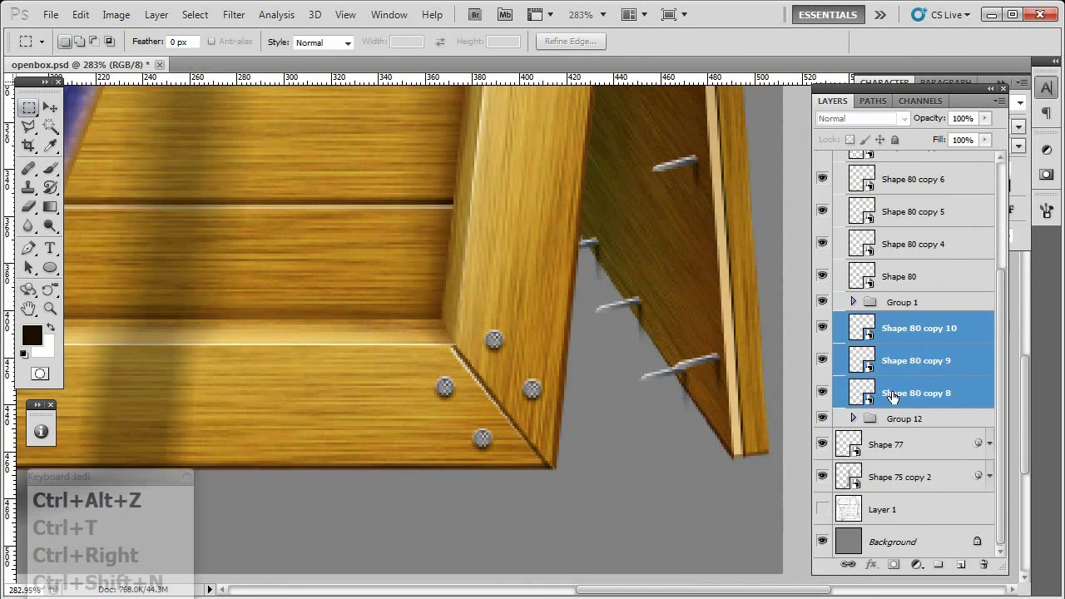
right_click(893, 396)
left_click(751, 340)
Step: Darken the lower nails inside their Smart Object with a clipped black layer at 55% opacity, and save and close the contents
right_click(957, 392)
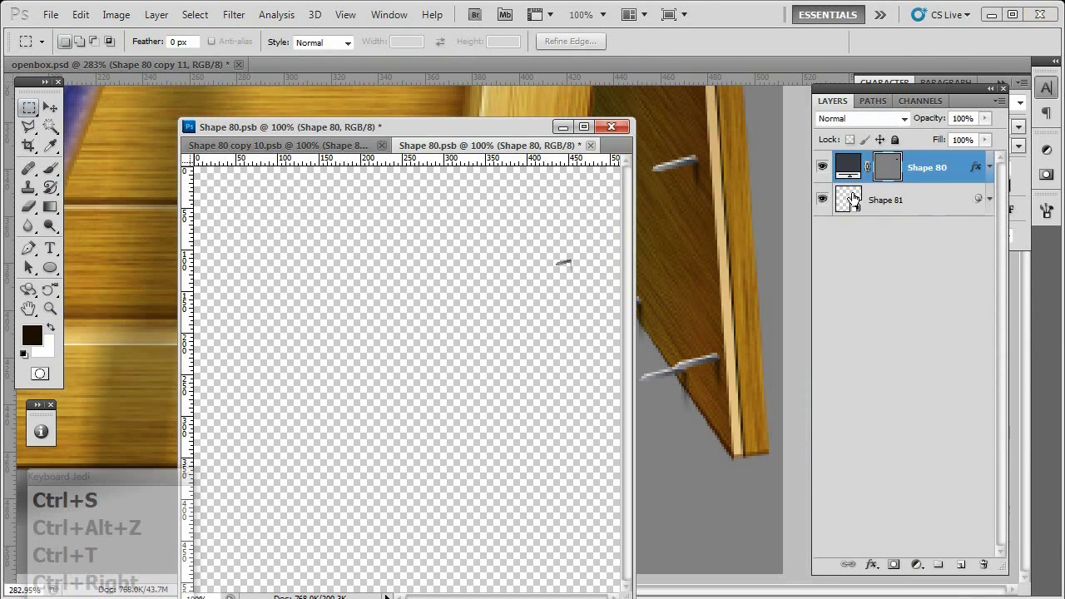
double_click(853, 198)
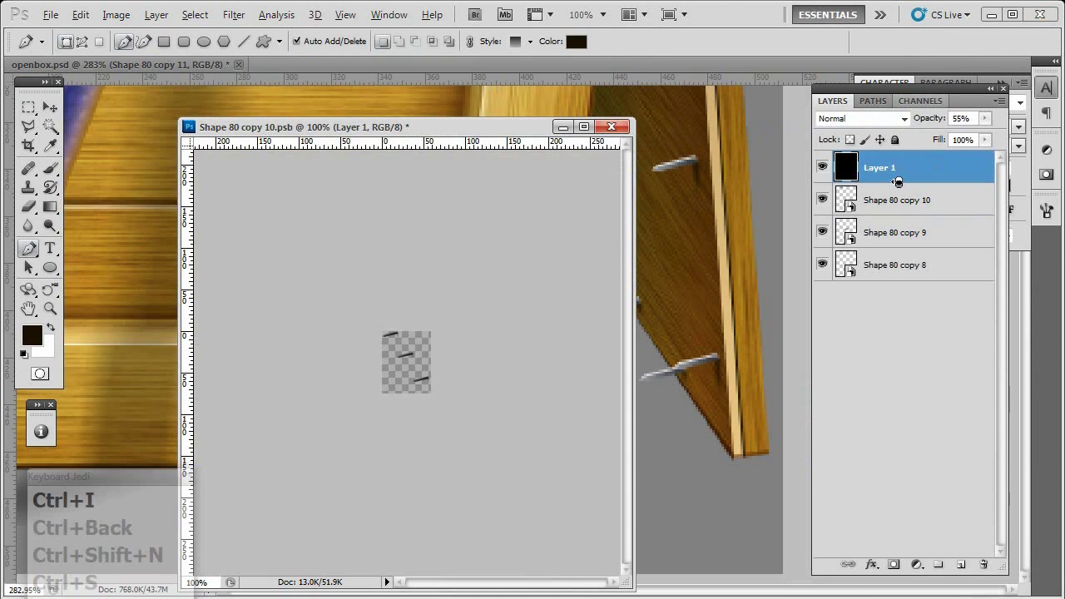
key("ctrl+s")
key("ctrl+w")
Step: Clip a dark gradient rectangle at 35% fill to the lower nails' Smart Object, and group the lid's other nail layers
key("shift+u")
key("shift+u")
key("shift+u")
key("shift+u")
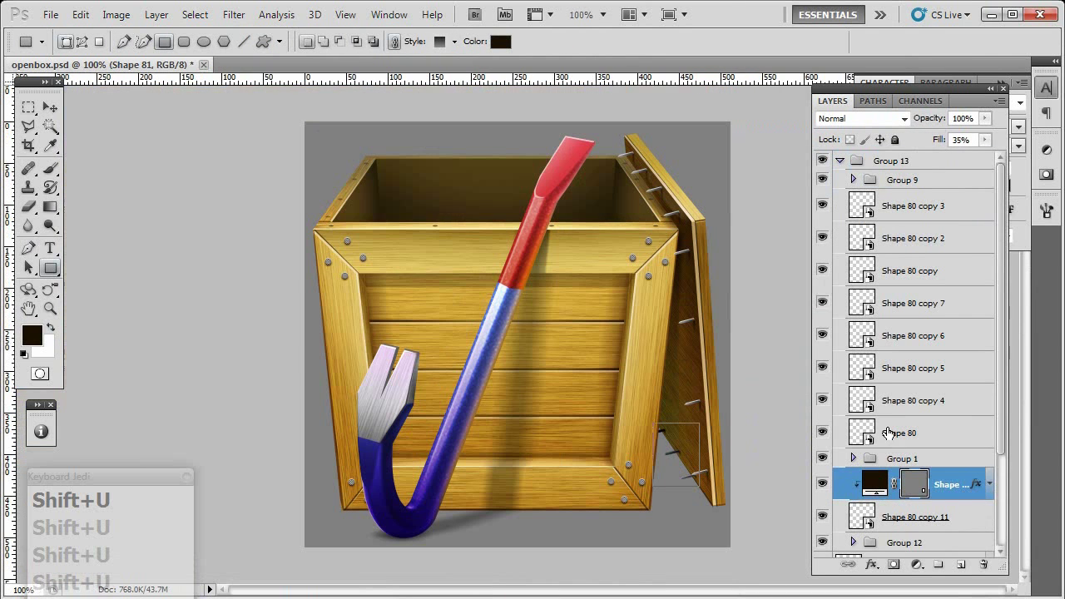
scroll(889, 433, "down", 3)
key("ctrl+bracketleft")
key("ctrl+g")
Step: Draw and transform narrow dark shadow strips beneath the lid's upper nails, over the crate's side rim
scroll(729, 343, "up", 5)
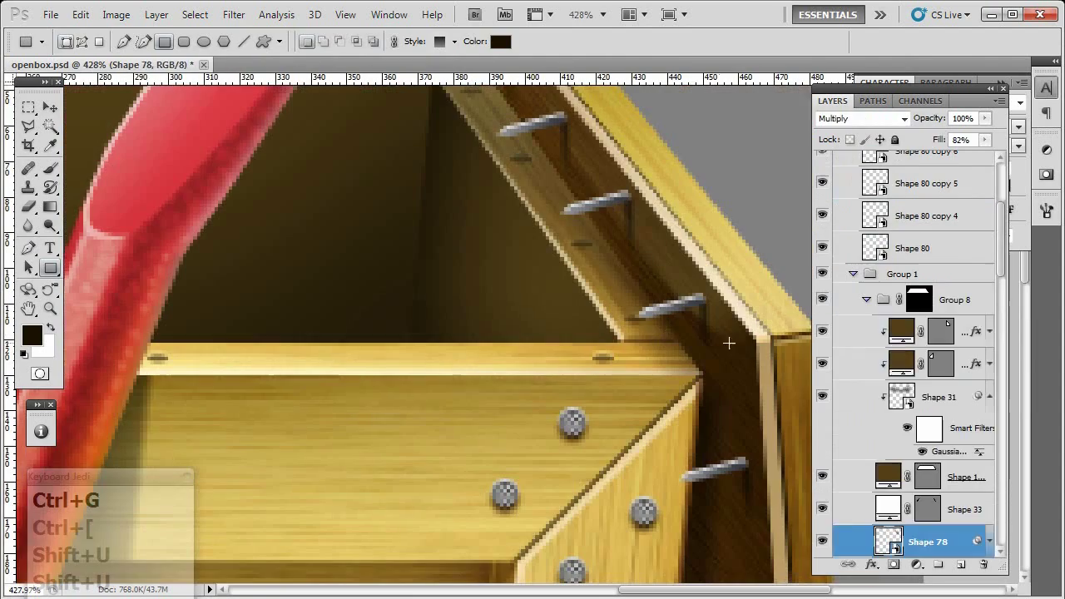
left_click(672, 332, "ctrl")
key("ctrl+t")
left_click_drag(625, 241, 625, 242)
Step: Convert the nail shadow strips to a Smart Object, apply Gaussian Blur, and adjust the Gradient Overlay angle in its contents
right_click(958, 332)
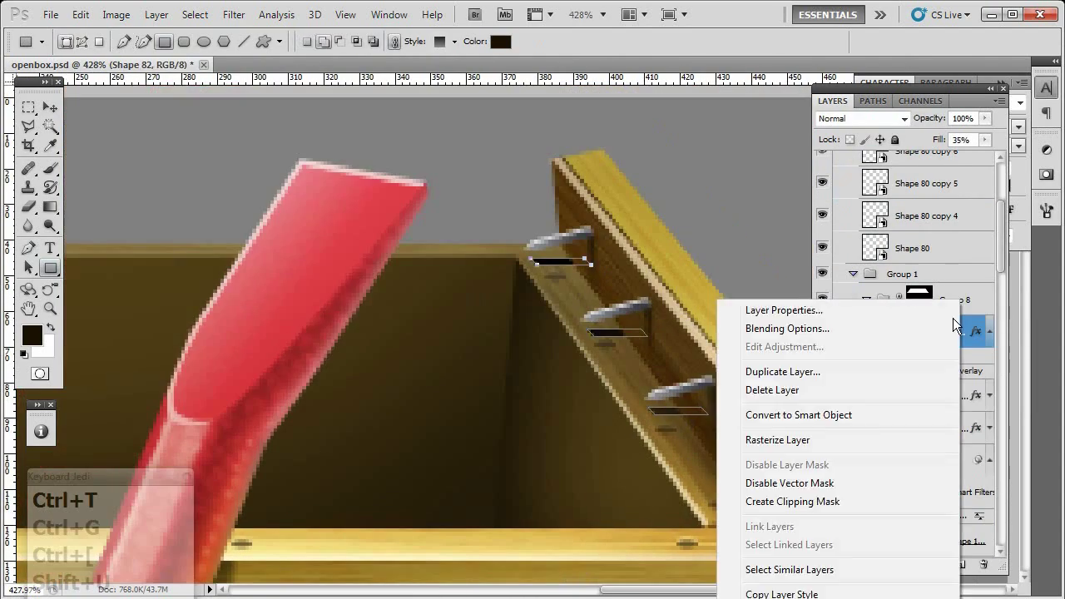
left_click(785, 404)
key("ctrl+f")
left_click(234, 15)
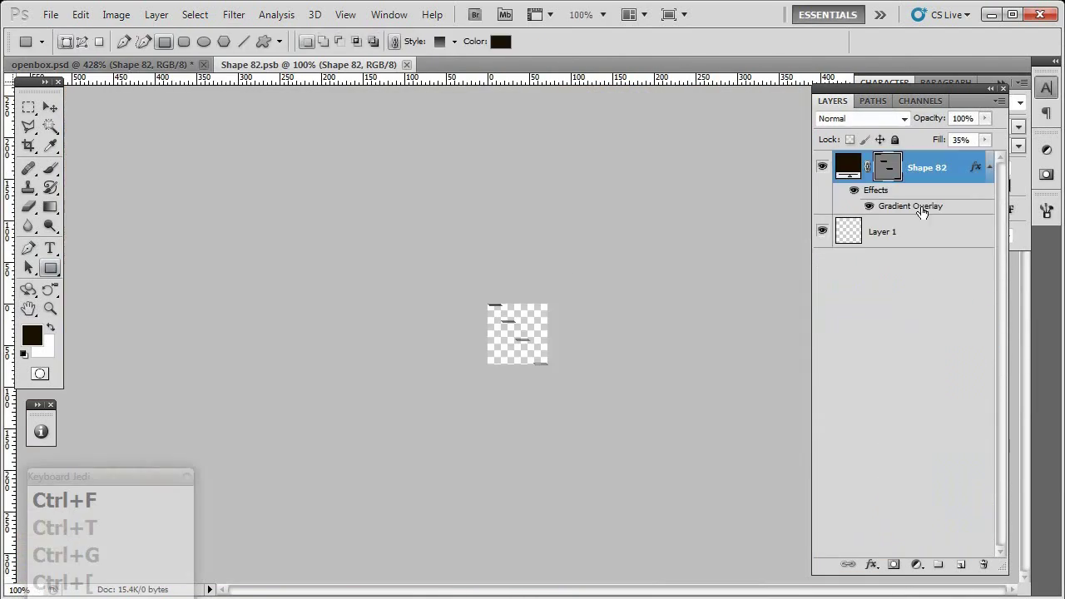
double_click(922, 209)
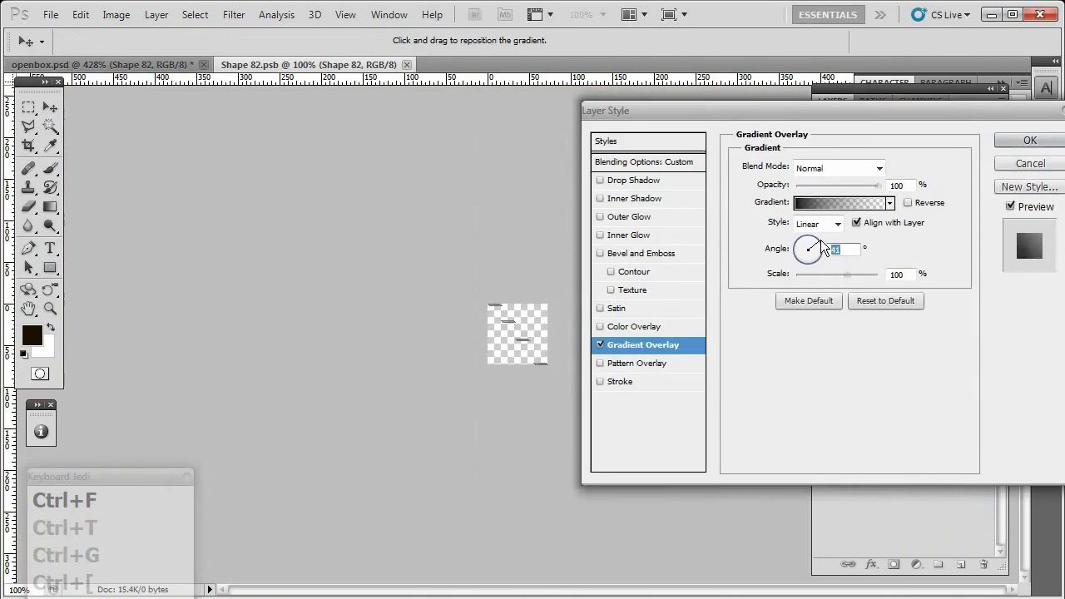
key("ctrl+s")
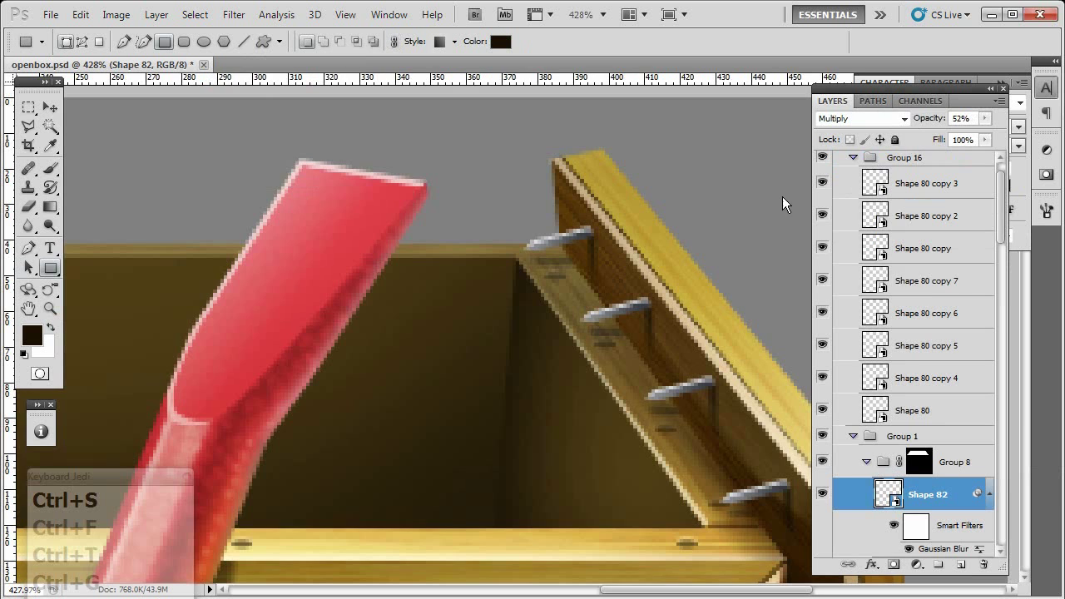
Step: Clear the layer style of the dark square on the crate's front planks and rotate it into a diamond
scroll(712, 301, "down", 4)
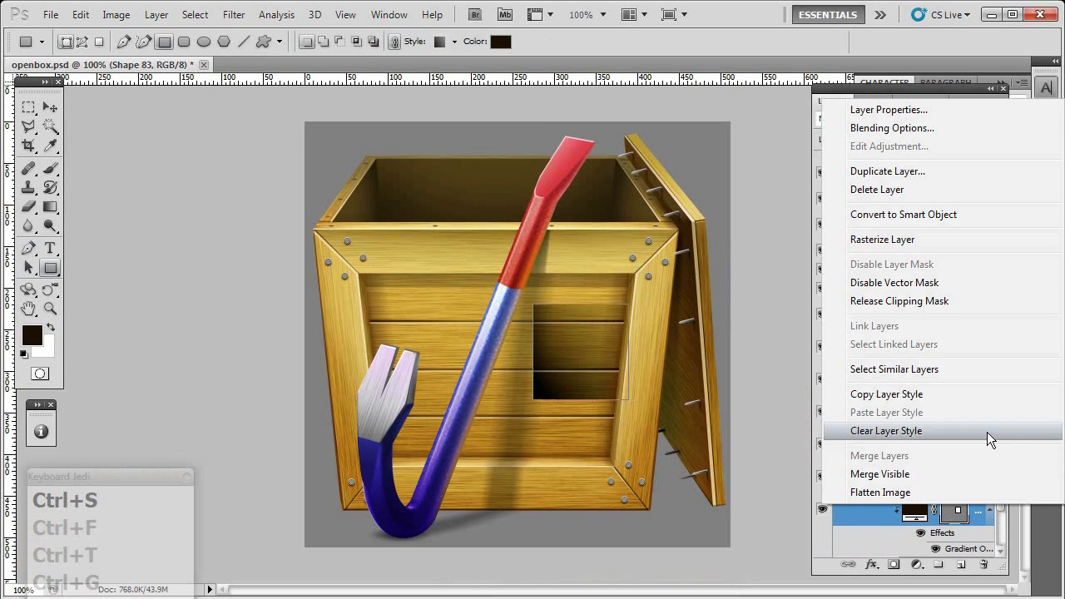
key("ctrl+r")
key("ctrl+r")
key("ctrl+t")
key("ctrl+r")
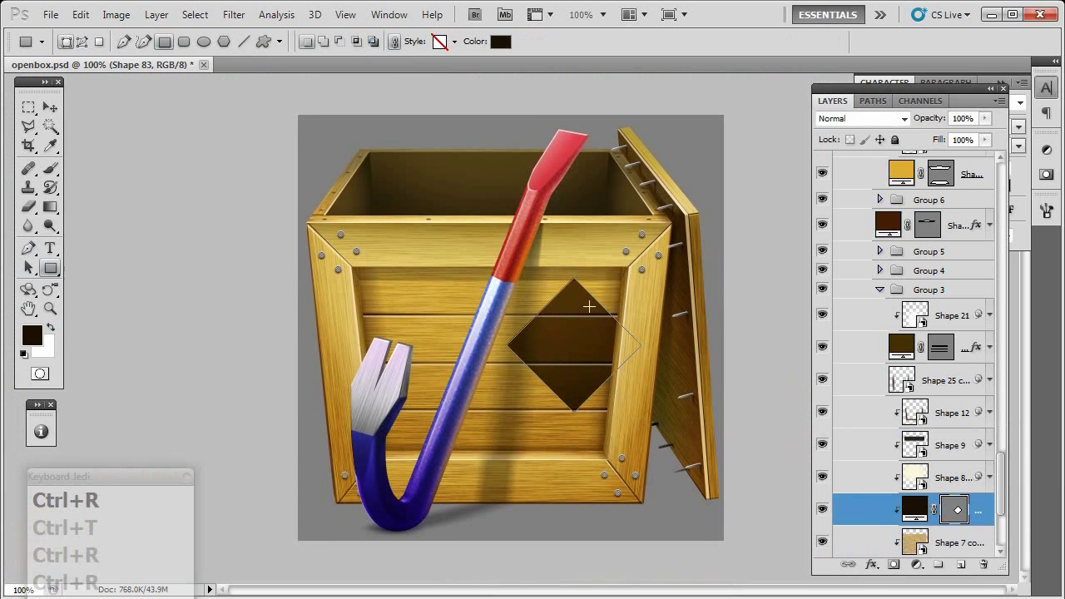
Step: Reshape the dark diamond into a large downward arrow on the front planks and recolor it bright green
key("ctrl+t")
left_click_drag(574, 412, 571, 454)
scroll(533, 316, "down", 1)
scroll(533, 316, "up", 2)
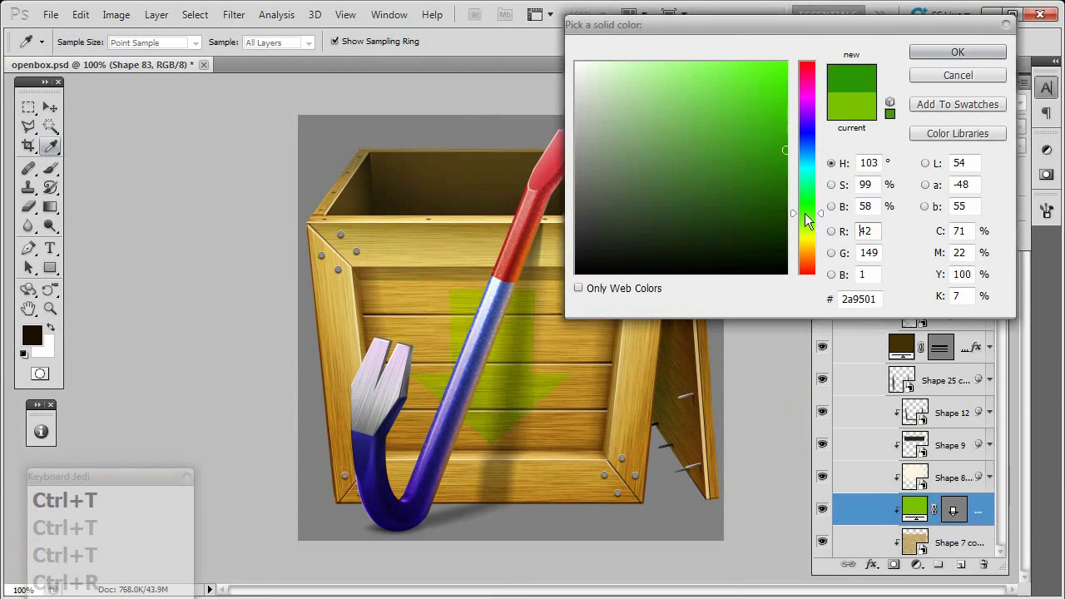
mouse_move(805, 213)
left_mouse_down()
mouse_move(805, 89)
mouse_move(804, 203)
left_mouse_up()
key("Return")
Step: Stamp a black grunge splatter over the arrow on a new layer, duplicate and clip it, and merge the splatter layers
key("ctrl+shift+n")
key("b")
right_click(774, 440)
scroll(666, 375, "down", 3)
double_click(785, 400)
key("ctrl+j")
key("ctrl+alt+g")
key("ctrl+e")
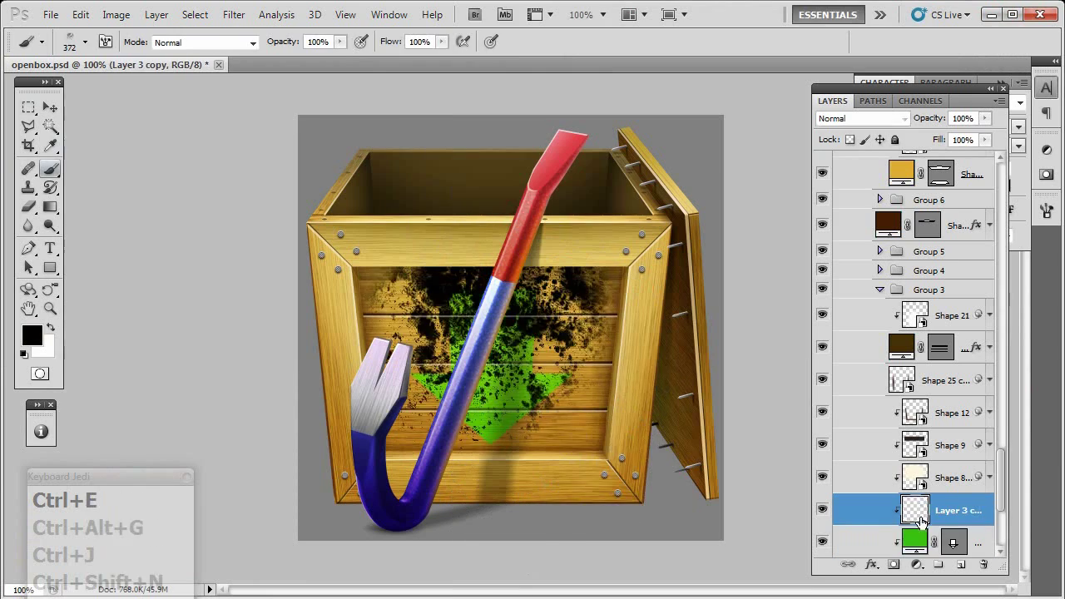
Step: Try pasting the splatter outline into the green arrow's vector mask, and undo the attempt
key("ctrl+x")
key("ctrl+v")
key("ctrl+alt+z")
key("ctrl+alt+z")
key("ctrl+alt+z")
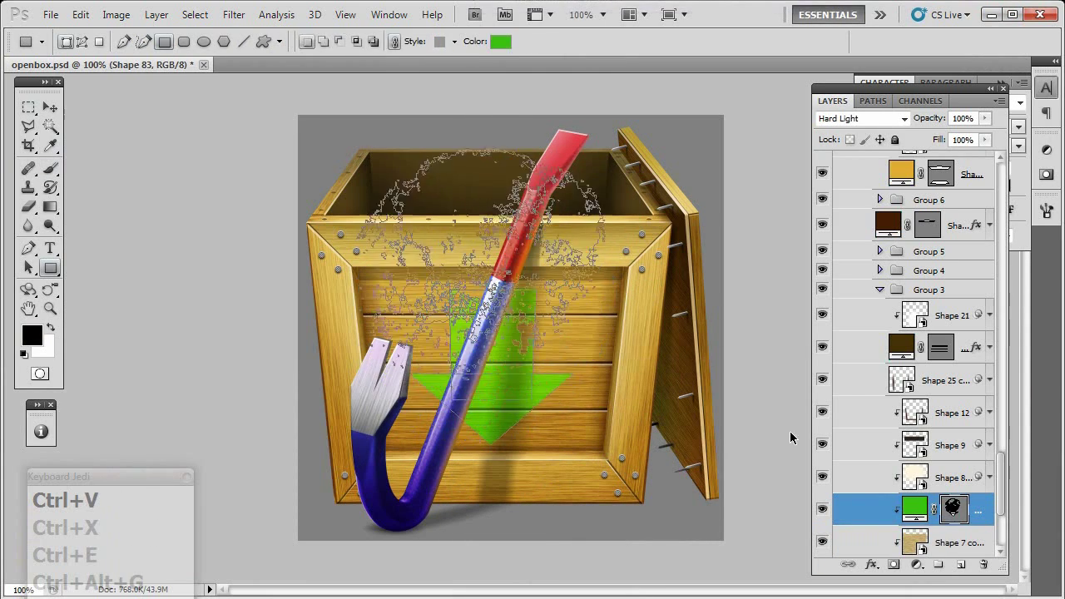
Step: Paste the splatter outline into a separate clipped Hard Light shape above the green arrow and fill it white
key("ctrl+v")
key("alt+BackSpace")
key("ctrl+BackSpace")
Step: Copy the white splatter shape's outline and paste it into the green arrow's vector mask to give the arrow a worn look
key("m")
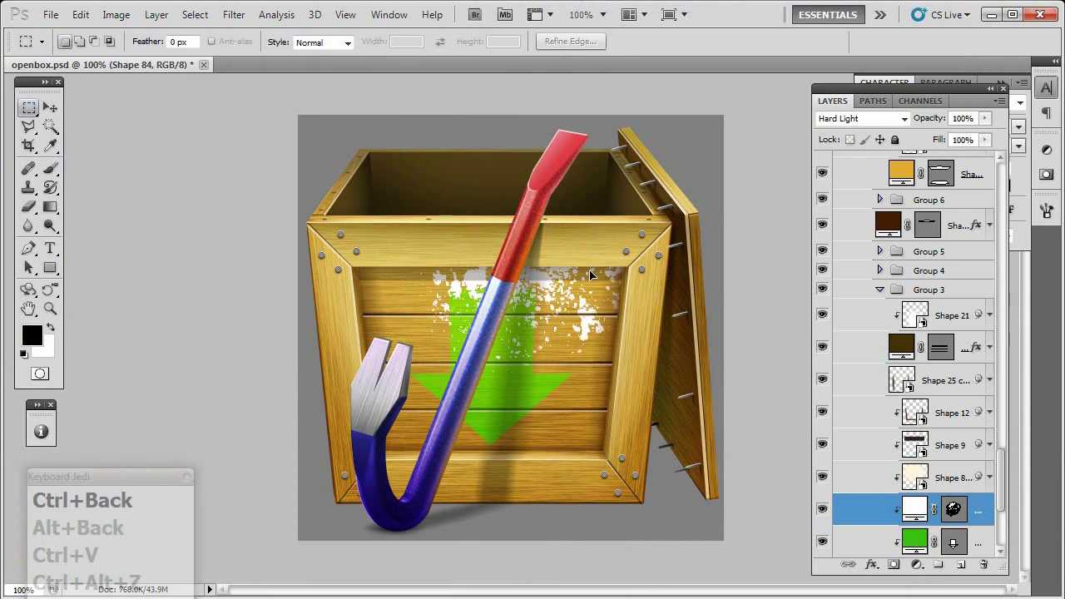
key("ctrl+c")
key("u")
key("ctrl+v")
Step: Give the green arrow an Inner Shadow and a 90° linear Gradient Overlay in Multiply mode at 37% opacity
double_click(866, 541)
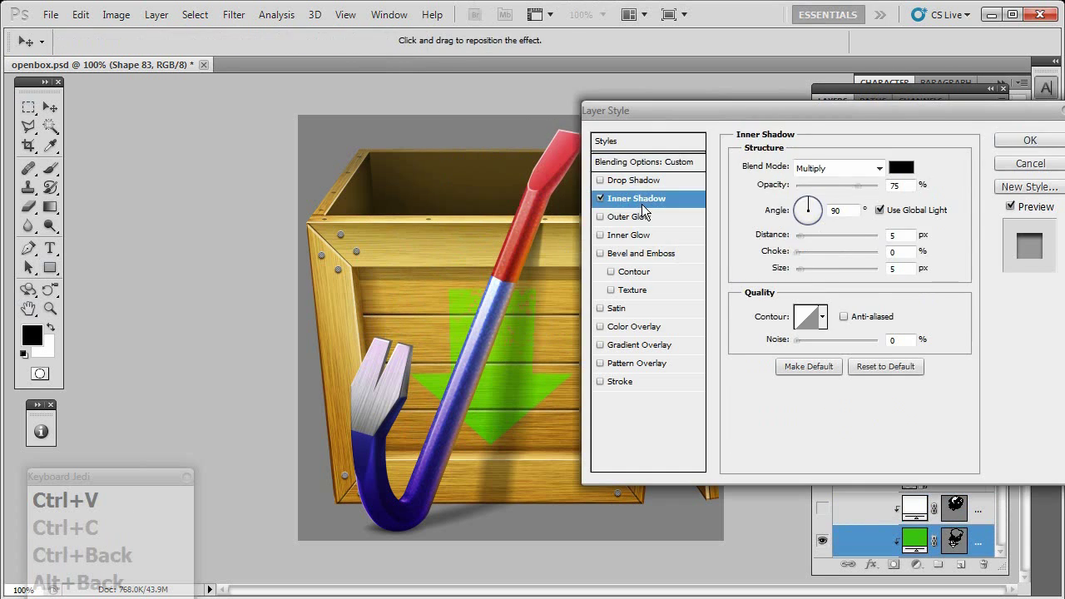
key("Return")
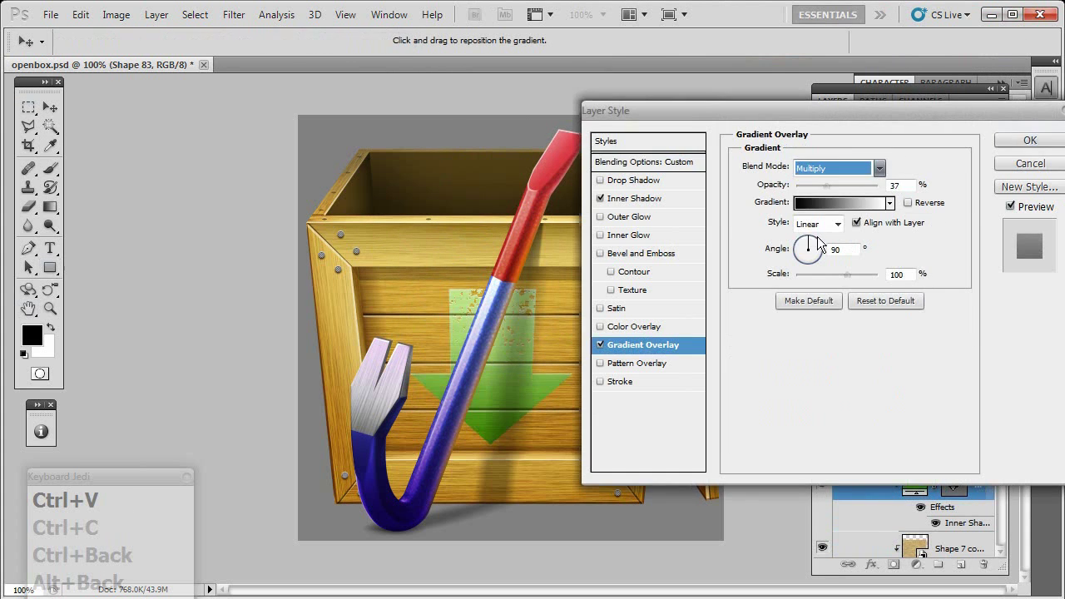
left_click(1004, 143)
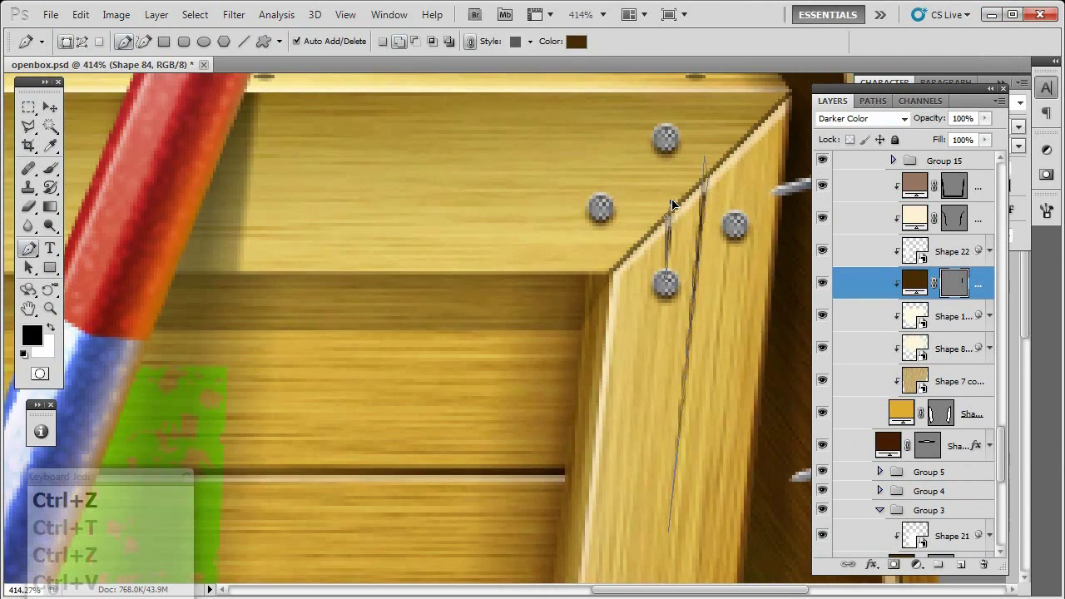
Step: Draw thin dark brown cracks on the front frame's upright boards, raise their layer two positions, and set its opacity to 84%
scroll(630, 413, "down", 5)
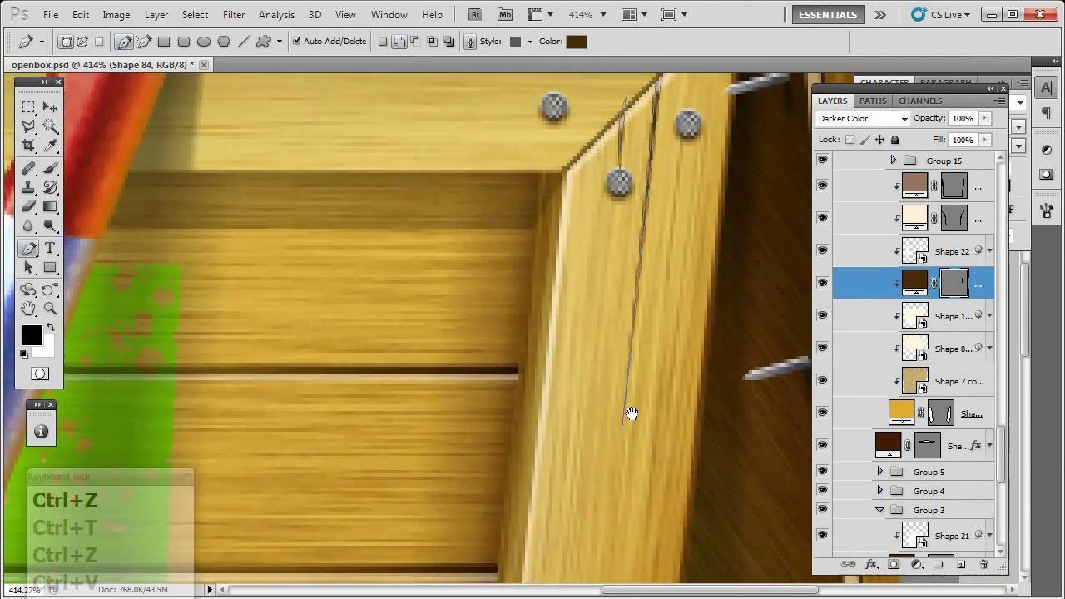
left_click(654, 410)
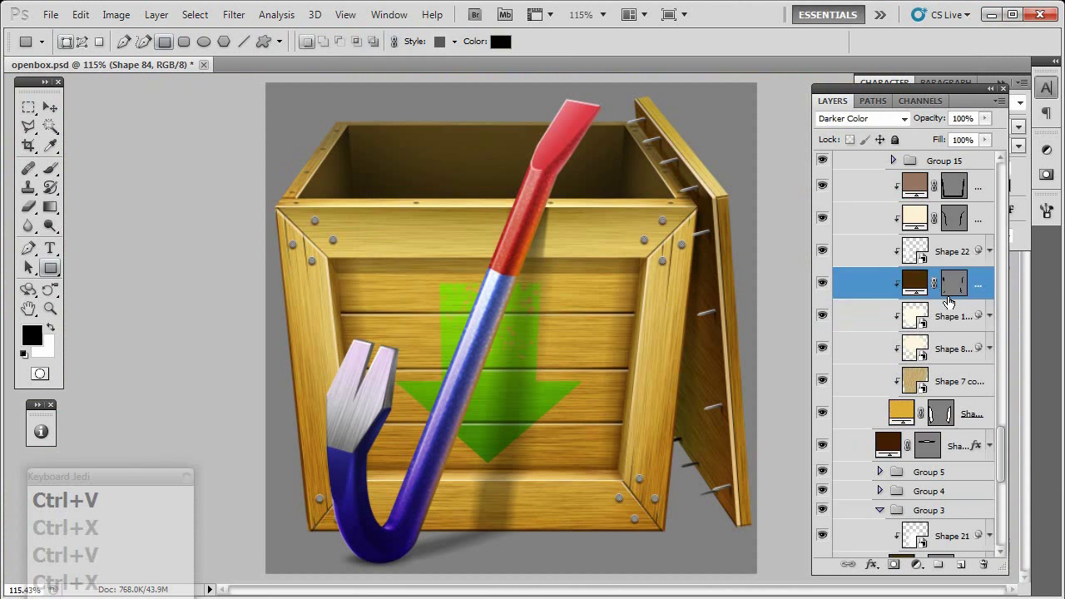
key("ctrl+bracketright")
key("ctrl+bracketright")
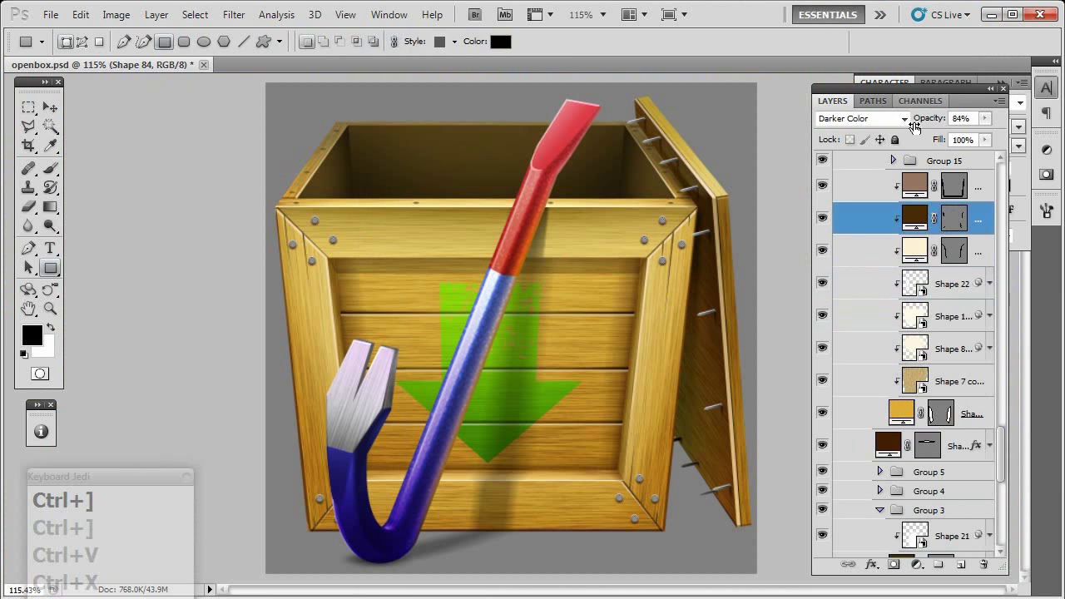
left_click(874, 119)
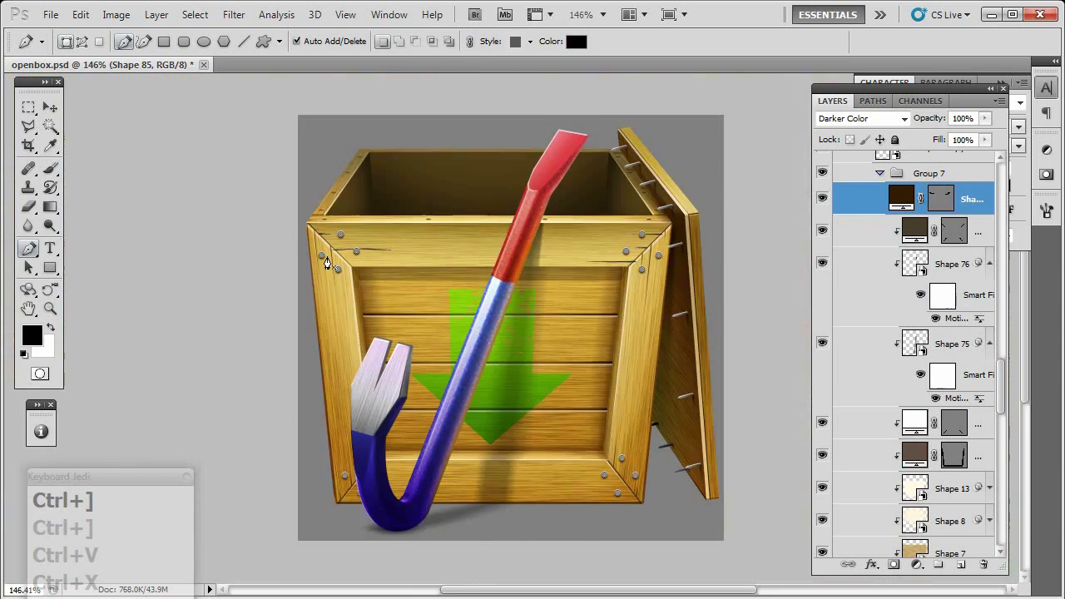
Step: Clip the dark brown cracks to the front frame's horizontal boards, with 28% opacity and Multiply blending
key("ctrl+alt+g")
key("5")
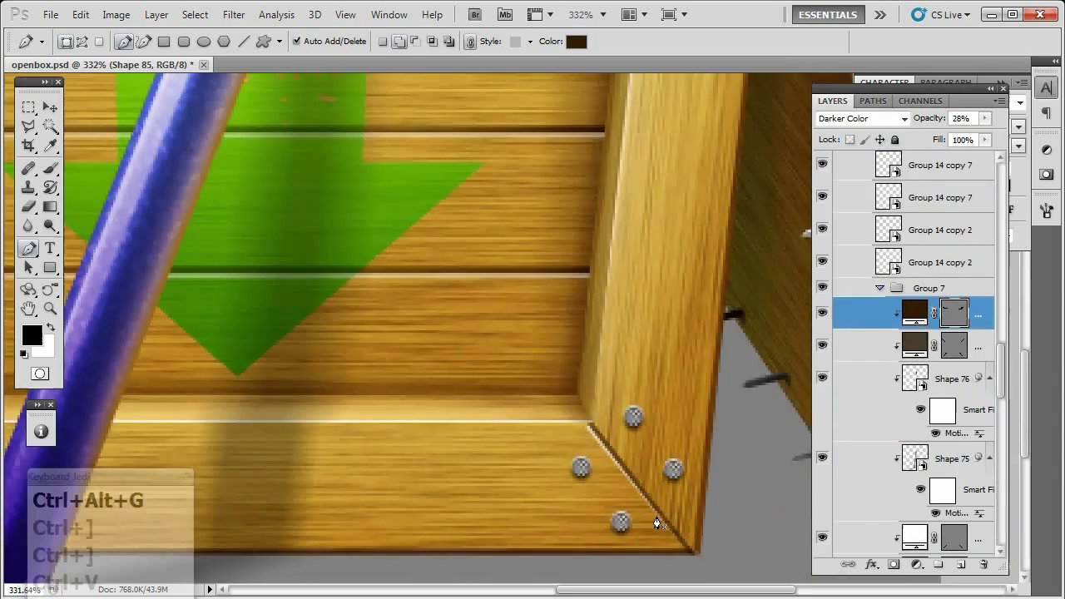
left_click(865, 118)
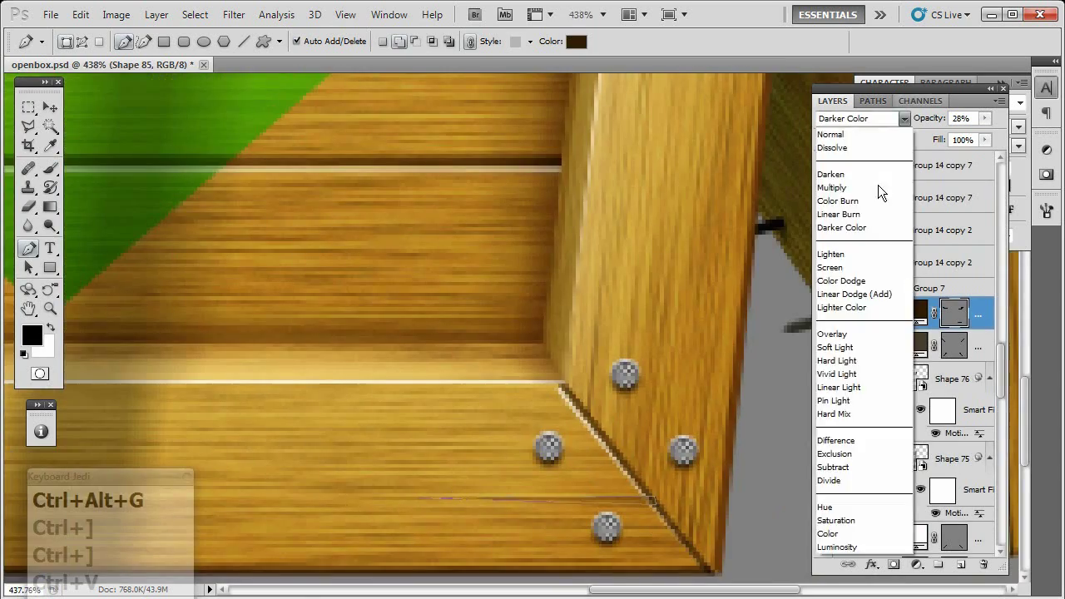
left_click(878, 187)
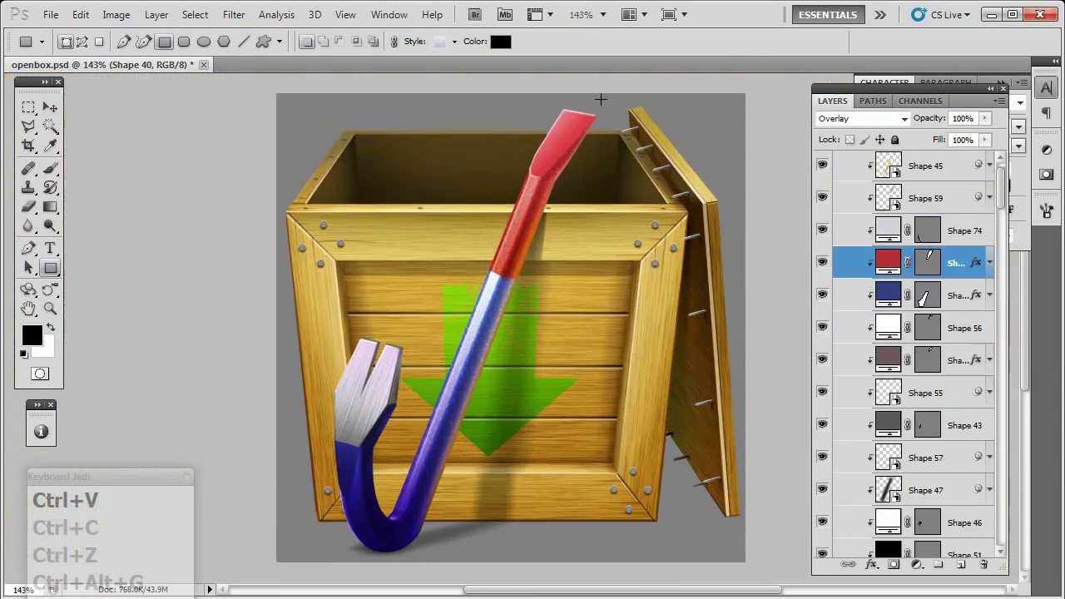
Step: Convert the white edge shape on the crowbar's red tip to a Smart Object with Motion Blur and Add Noise, using Overlay blending
right_click(957, 263)
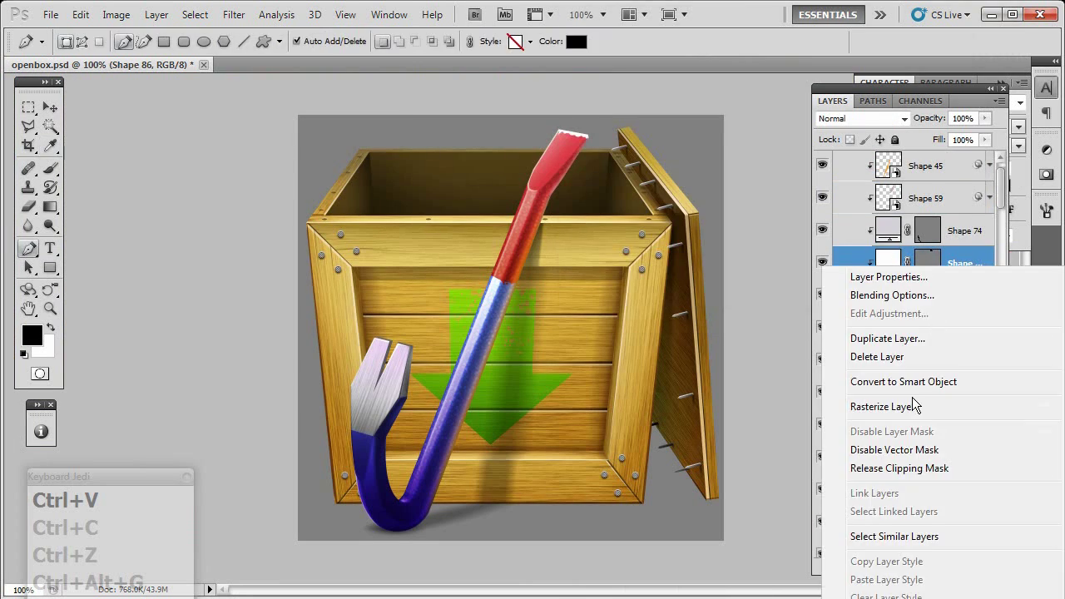
left_click(883, 416)
left_click(234, 14)
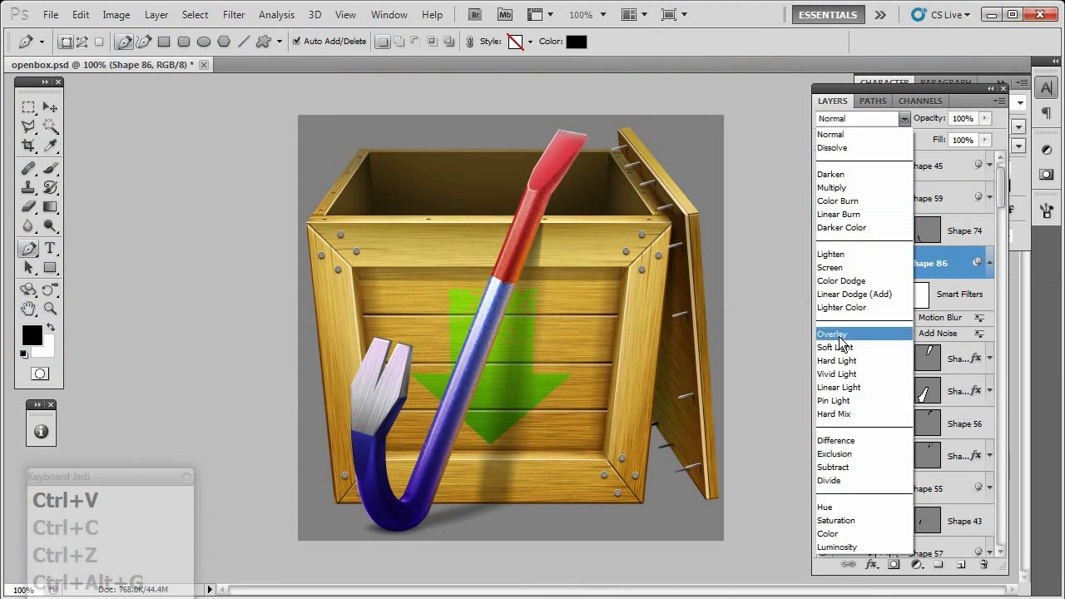
left_click(842, 333)
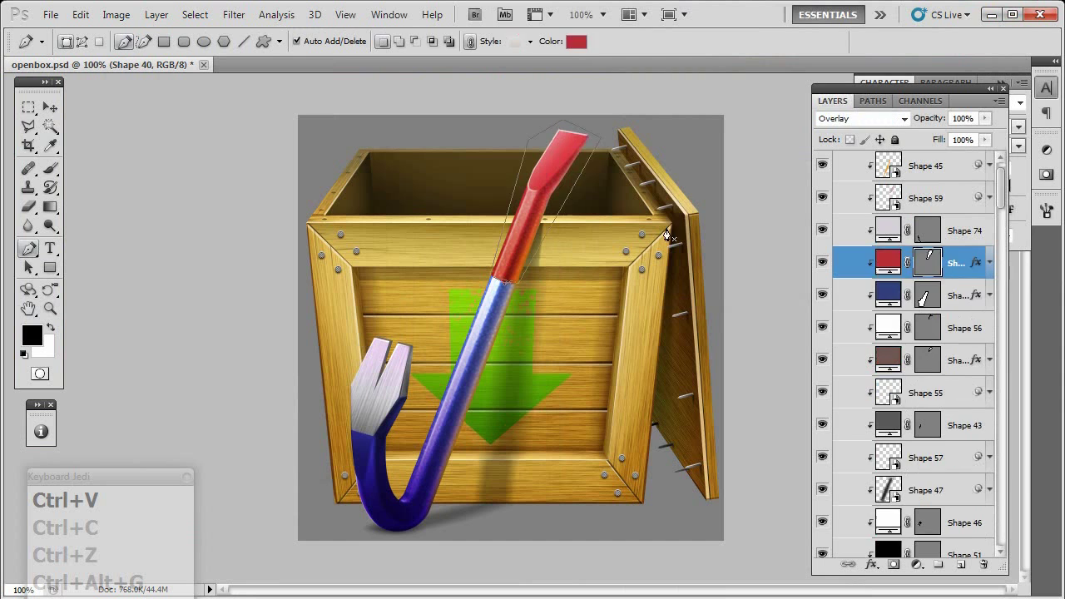
Step: Recolour a stop of the blue crowbar shape's Gradient Overlay to green #007d3b
double_click(921, 335)
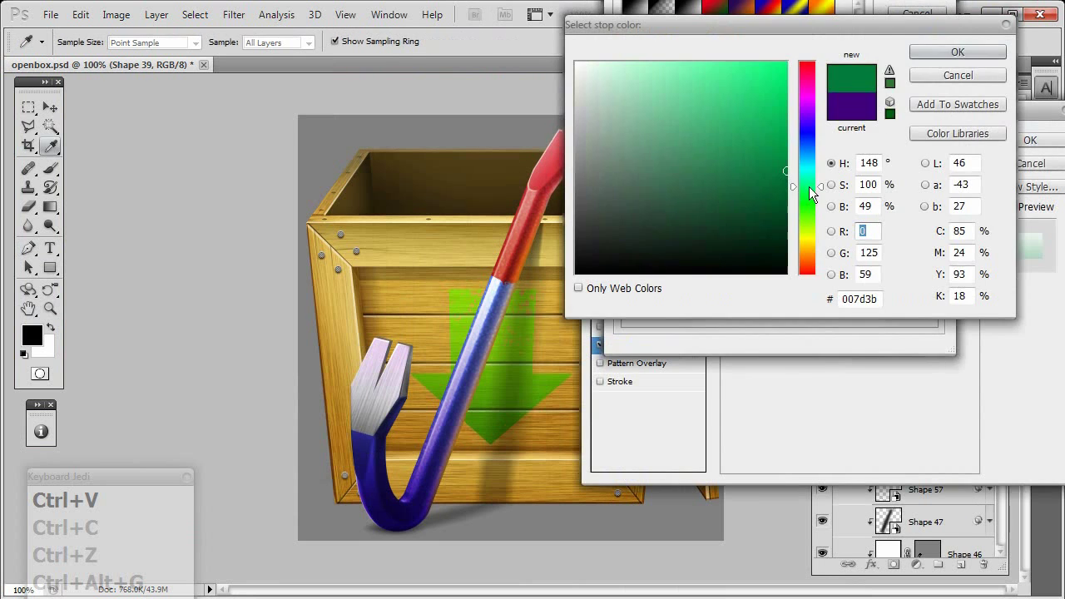
key("Return")
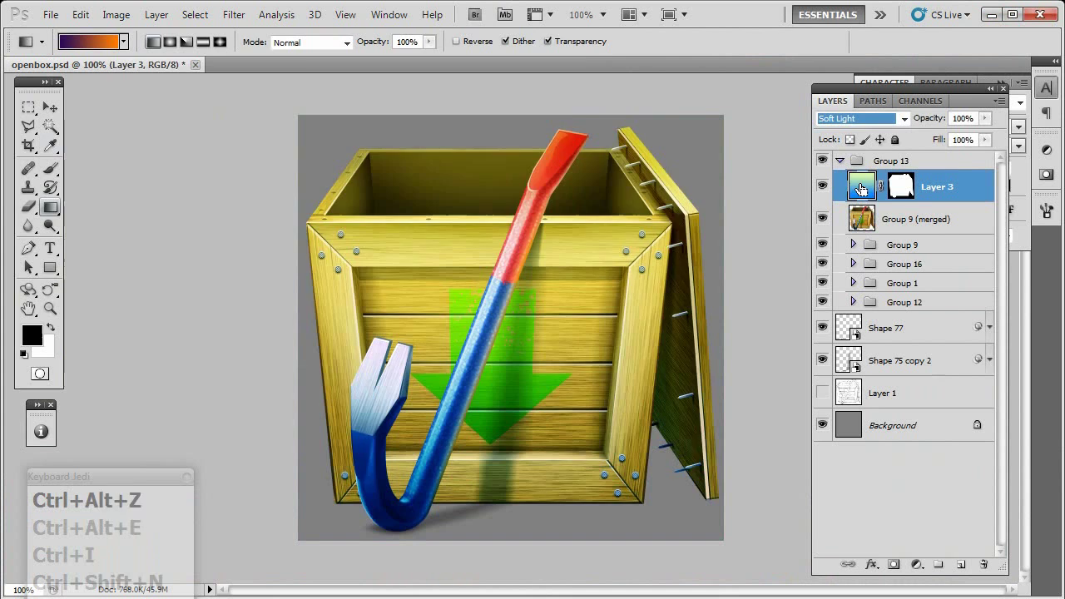
Step: Invert the Soft Light gradient layer's colours and shift them with a Hue/Saturation adjustment
key("ctrl+i")
key("ctrl+u")
left_click_drag(85, 248, 165, 255)
left_click_drag(164, 256, 143, 249)
left_click_drag(143, 298, 102, 297)
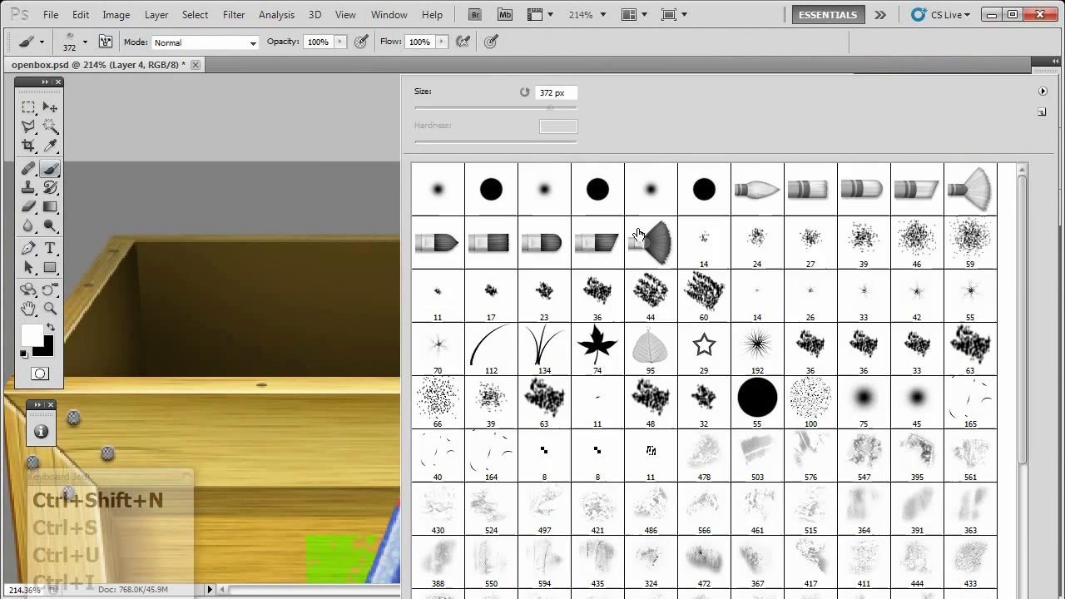
Step: Paint a dense pile of white capsule-shaped packing peanuts inside the crate's opening with an enlarged brush
double_click(638, 235)
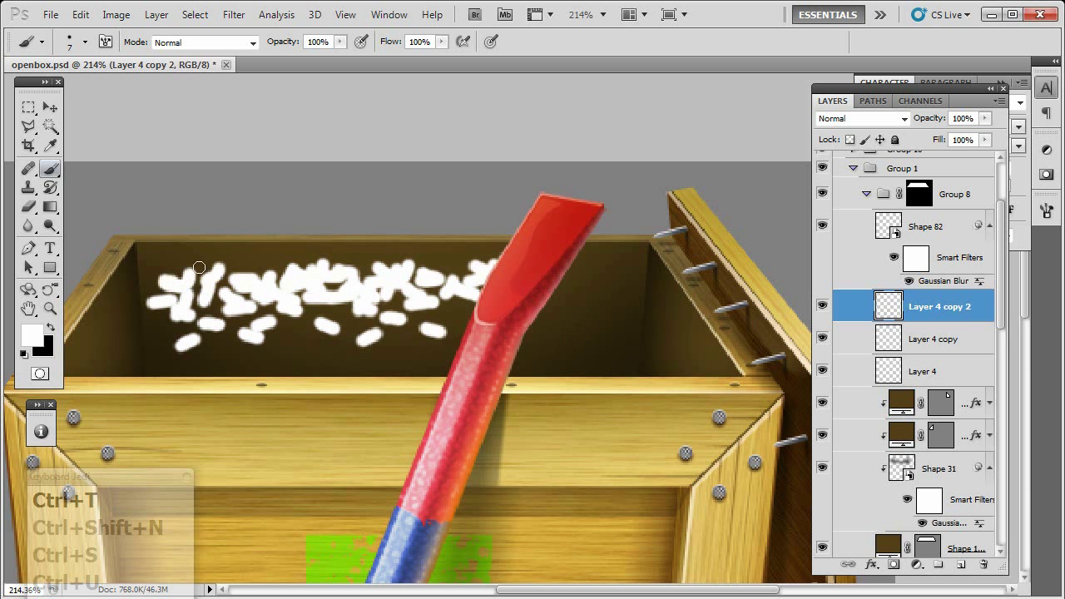
key("bracketright")
key("bracketright")
key("bracketright")
key("bracketright")
key("bracketright")
key("bracketright")
mouse_move(393, 338)
left_mouse_down()
mouse_move(161, 355)
mouse_move(584, 325)
left_mouse_up()
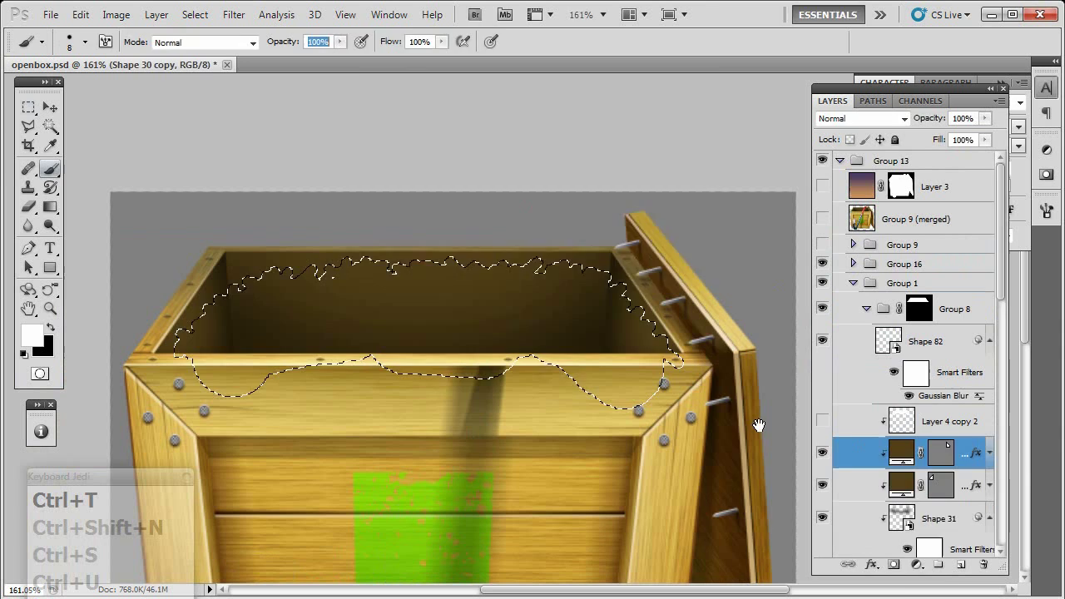
right_click(663, 339)
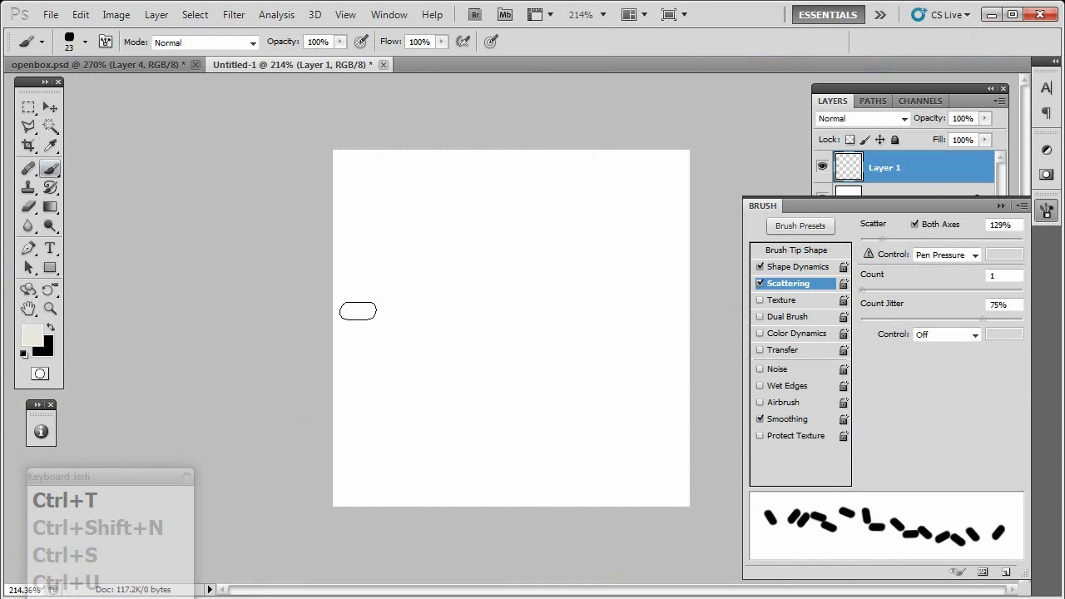
Step: Paint test strokes with the 23 px scattered capsule brush on the blank document and open the eraser's Shape Dynamics settings
mouse_move(358, 309)
left_mouse_down()
mouse_move(457, 248)
mouse_move(630, 235)
mouse_move(563, 228)
left_mouse_up()
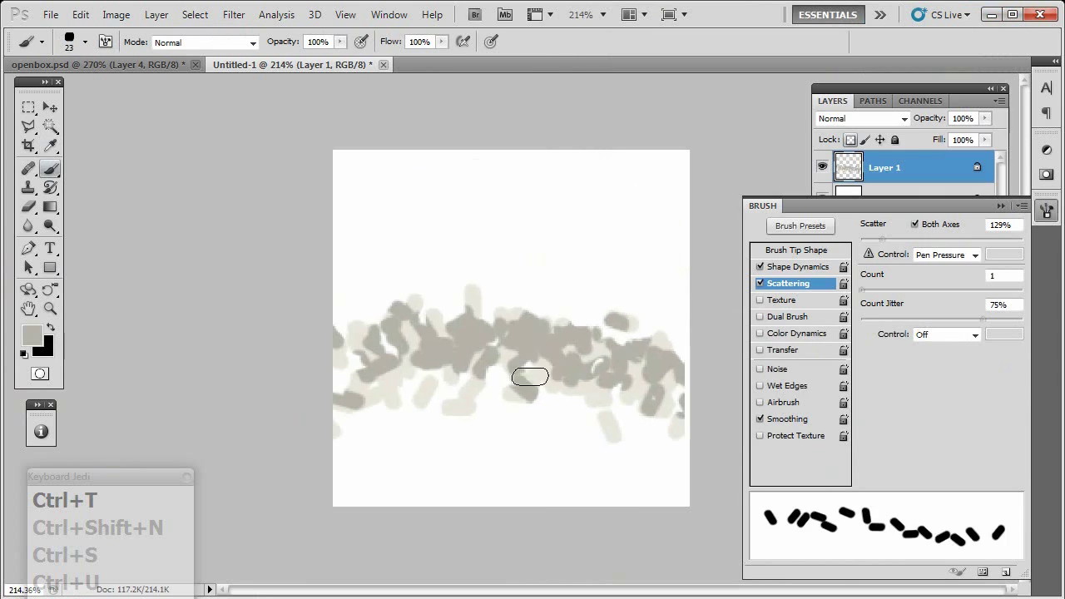
key("e")
right_click(530, 377)
key("Escape")
left_click(796, 250)
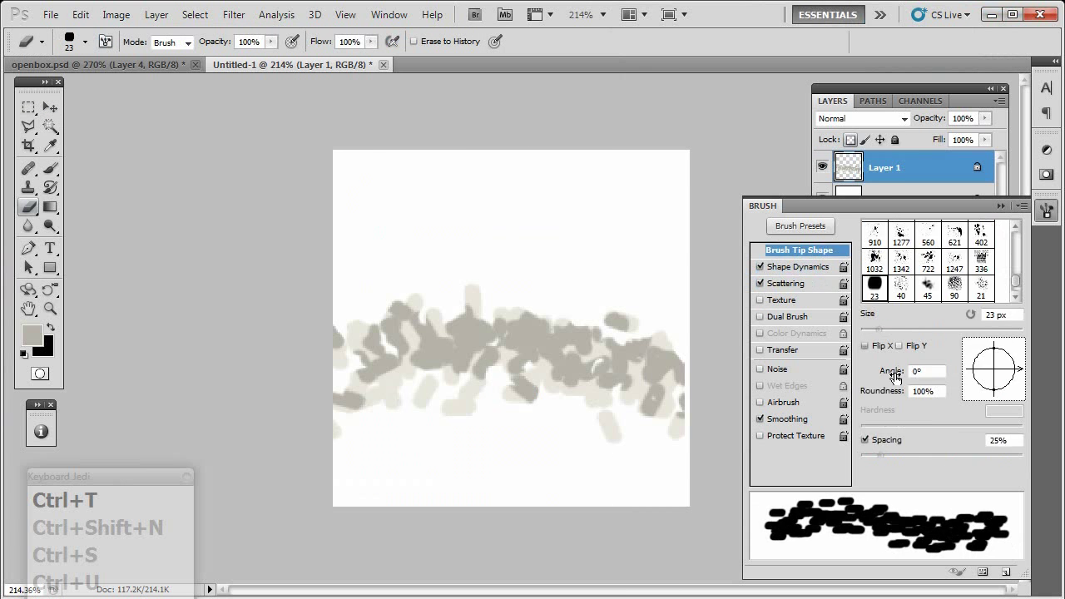
left_click(799, 267)
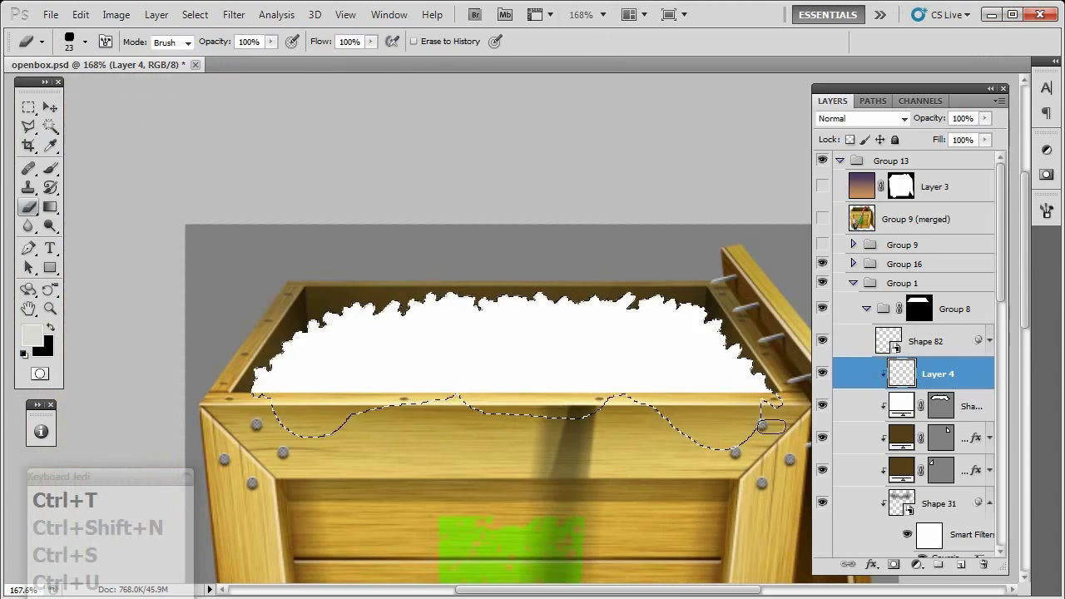
Step: Paint light grey peanuts over the white pile with the 23 px capsule brush, darker grey ones above them, and add another layer
key("b")
right_click(266, 257)
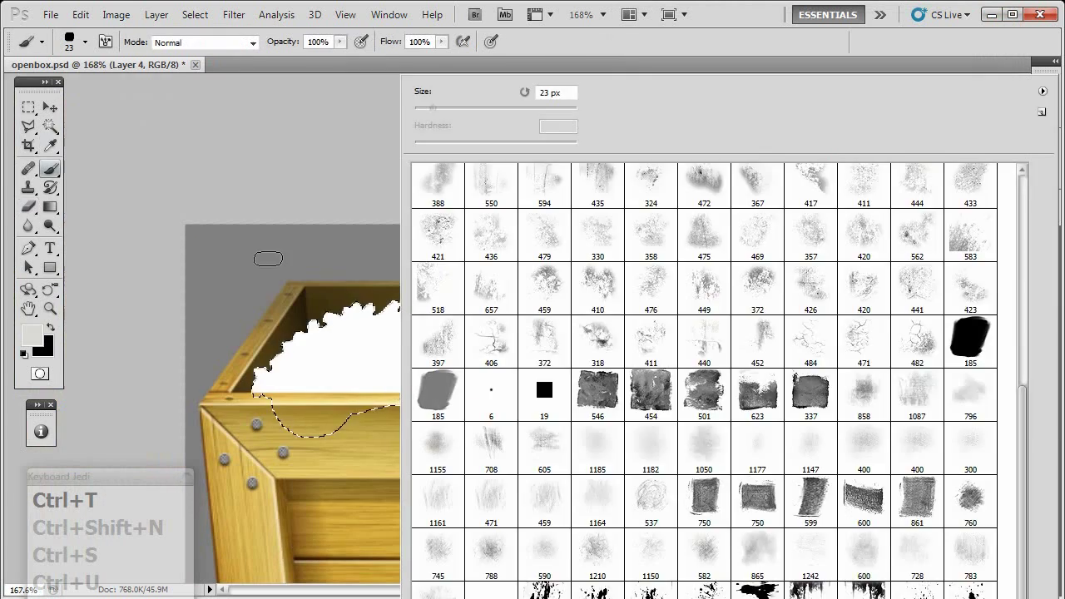
key("Escape")
left_click_drag(433, 308, 716, 379)
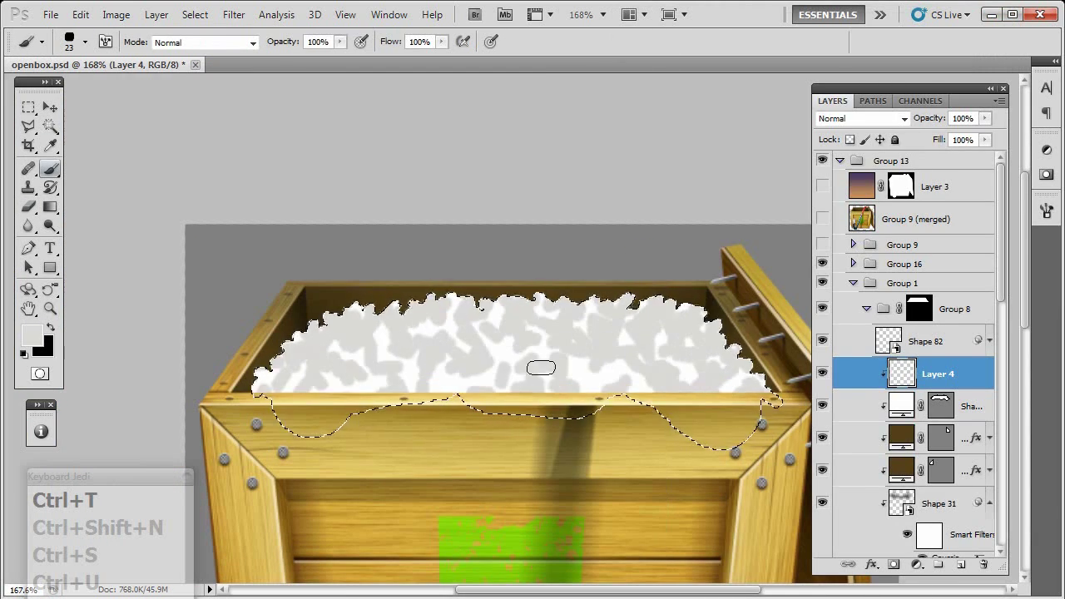
left_click(32, 334)
left_click_drag(275, 379, 730, 377)
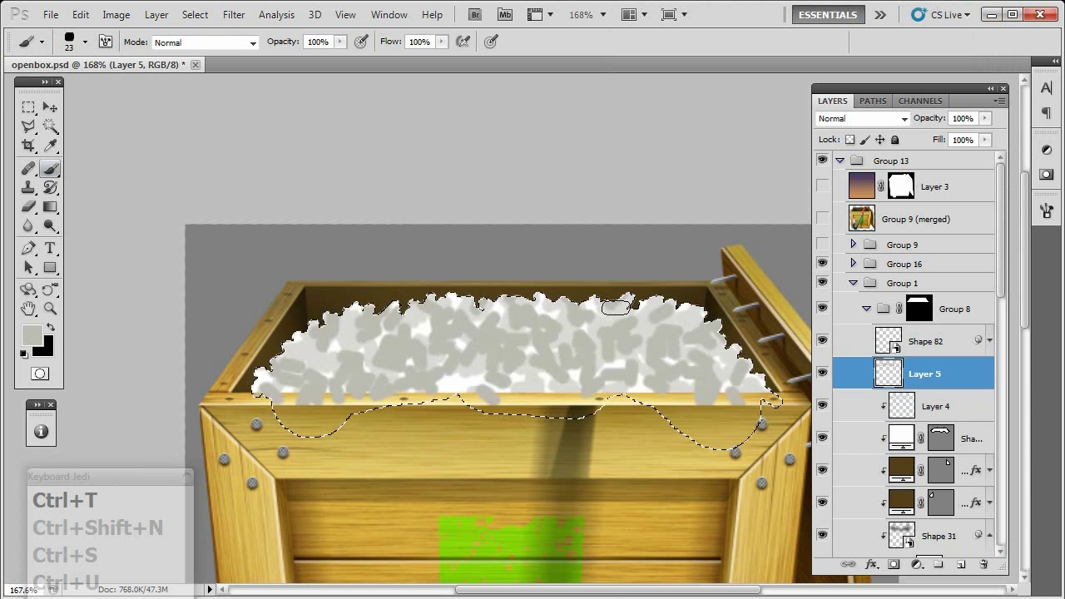
key("ctrl+shift+alt+n")
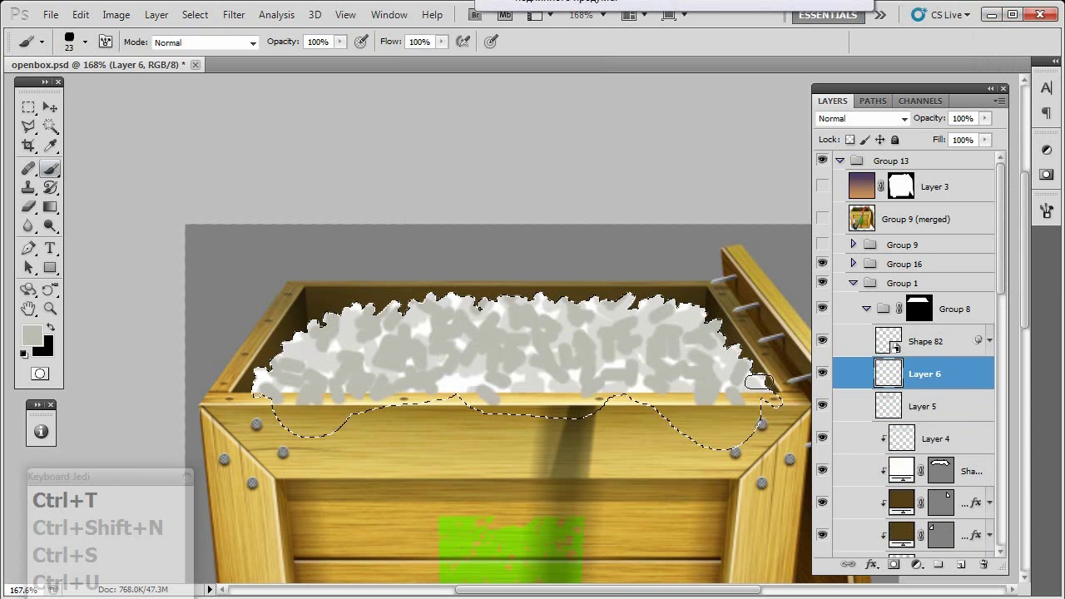
Step: Give the painted peanut layers an Inner Shadow and convert the whole peanut pile into one Smart Object
key("ctrl+1")
double_click(966, 408)
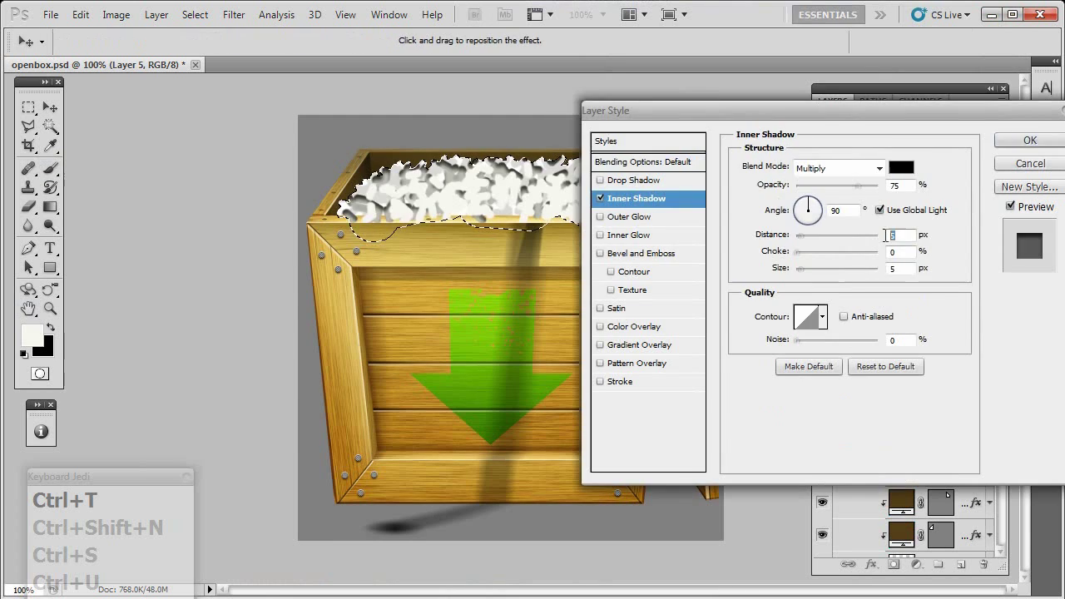
key("ctrl+2")
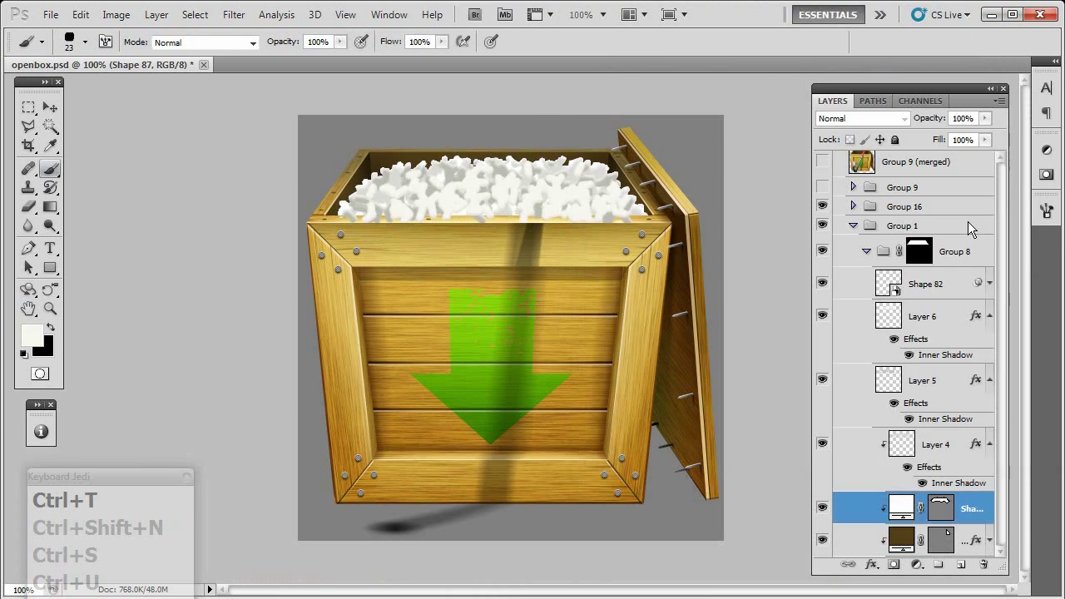
right_click(968, 221)
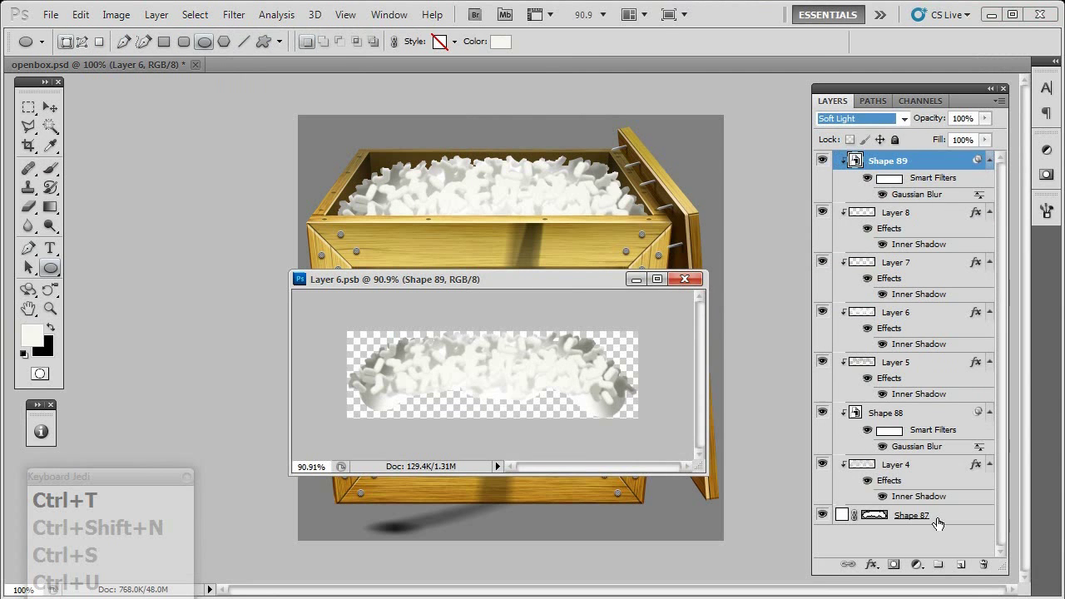
Step: Inside the peanut Smart Object, replace the painted peanut layers with vector shapes that carry the Inner Shadow
double_click(938, 522)
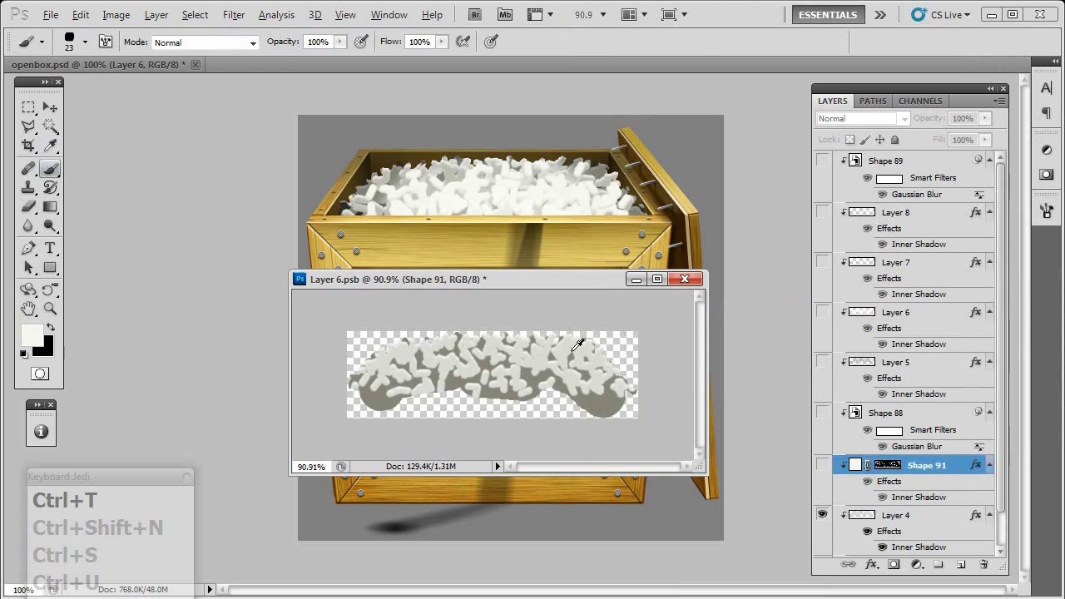
left_click(924, 516)
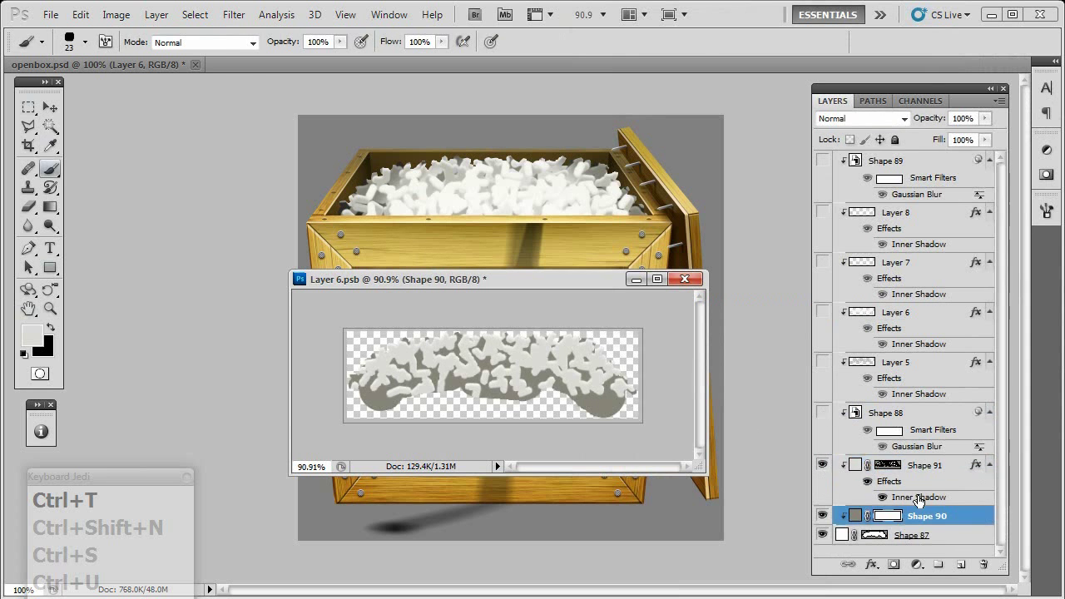
left_click(919, 498)
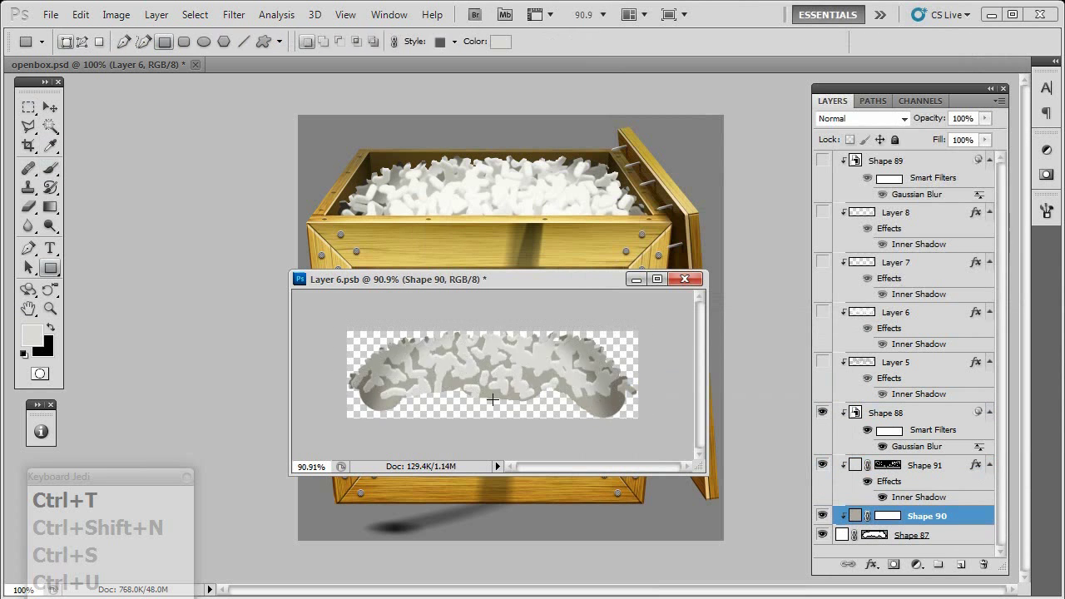
left_click(888, 363, "ctrl")
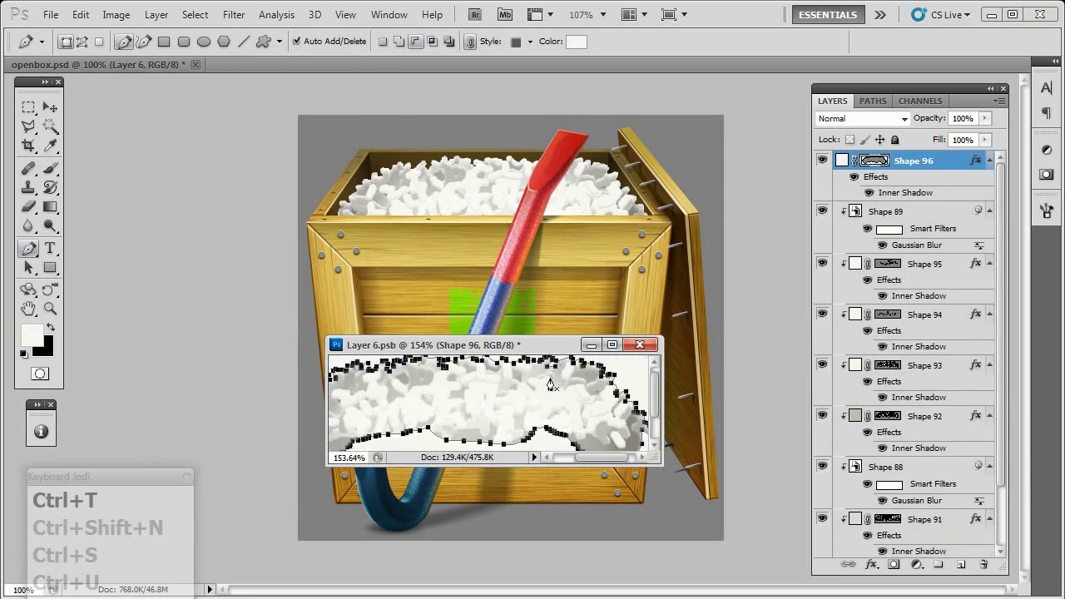
Step: Add a large curved path along the upper edge of the pile's outline shape and combine the paths
scroll(550, 385, "up", 3)
left_click_drag(269, 308, 306, 287)
key("a")
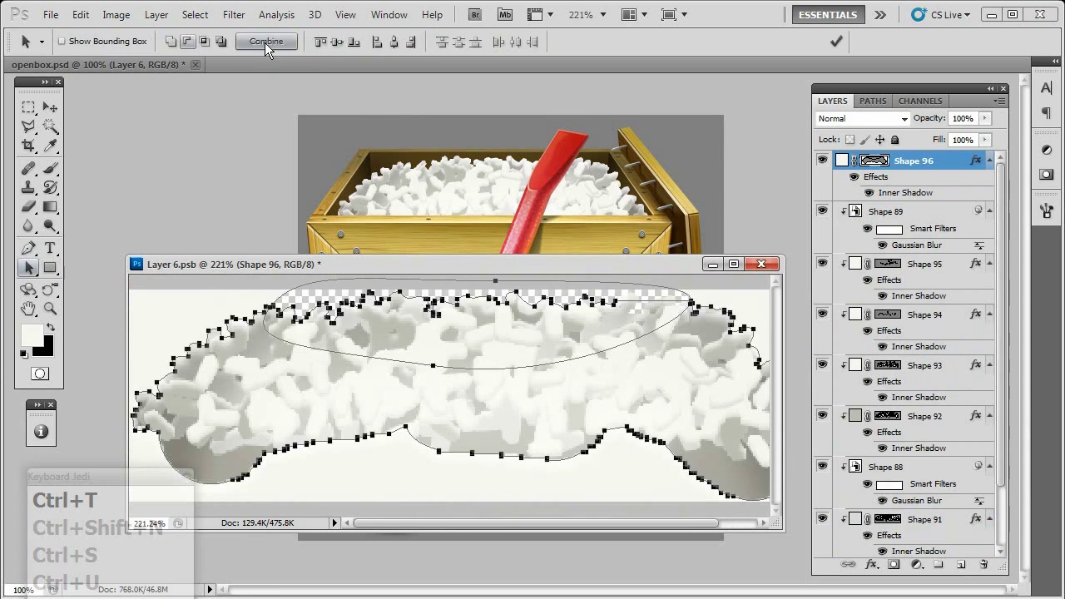
scroll(610, 313, "down", 1)
key("p")
Step: Convert the pile's outline shape to a Smart Object with a 0.9-pixel Gaussian Blur and clip it in Multiply mode
right_click(839, 160)
left_click(887, 499)
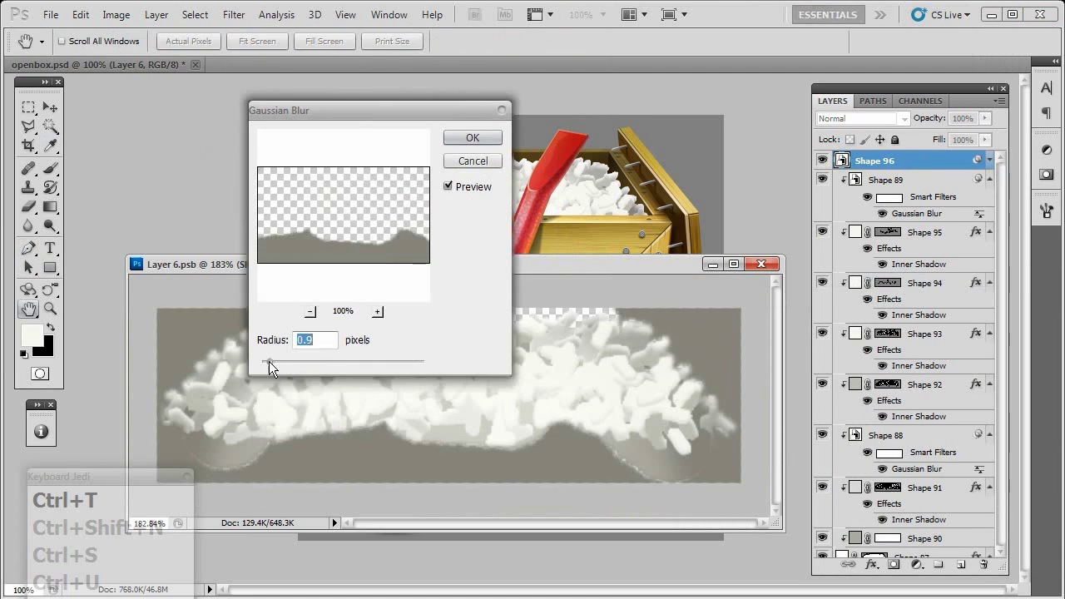
key("Return")
scroll(907, 349, "down", 2)
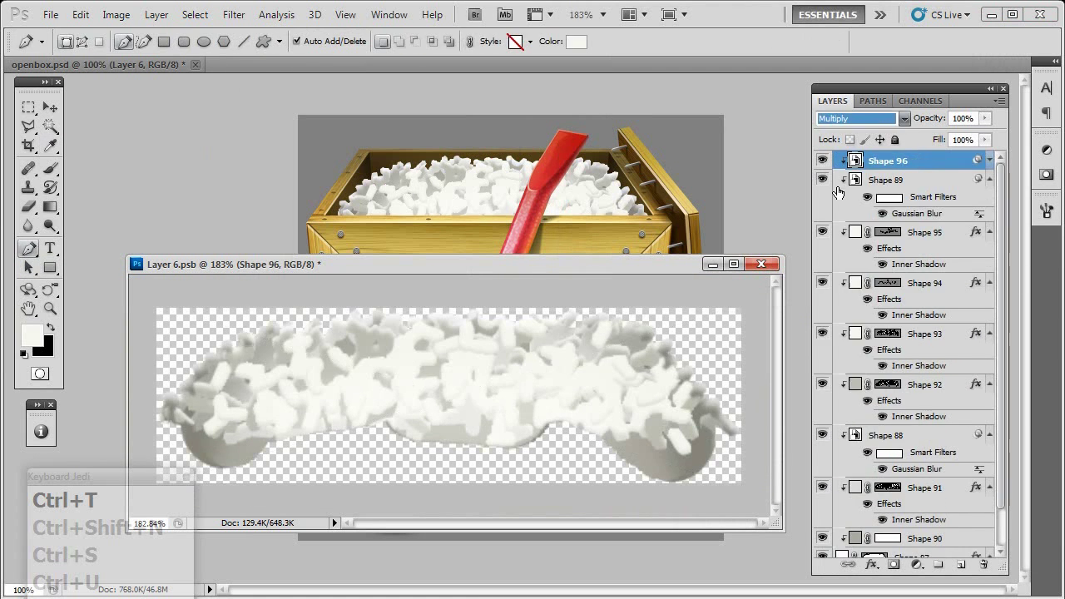
Step: Release the bright peanut shapes above the shading layers from the clipping mask and group the clipped layers beneath them
right_click(875, 548)
left_click(915, 247)
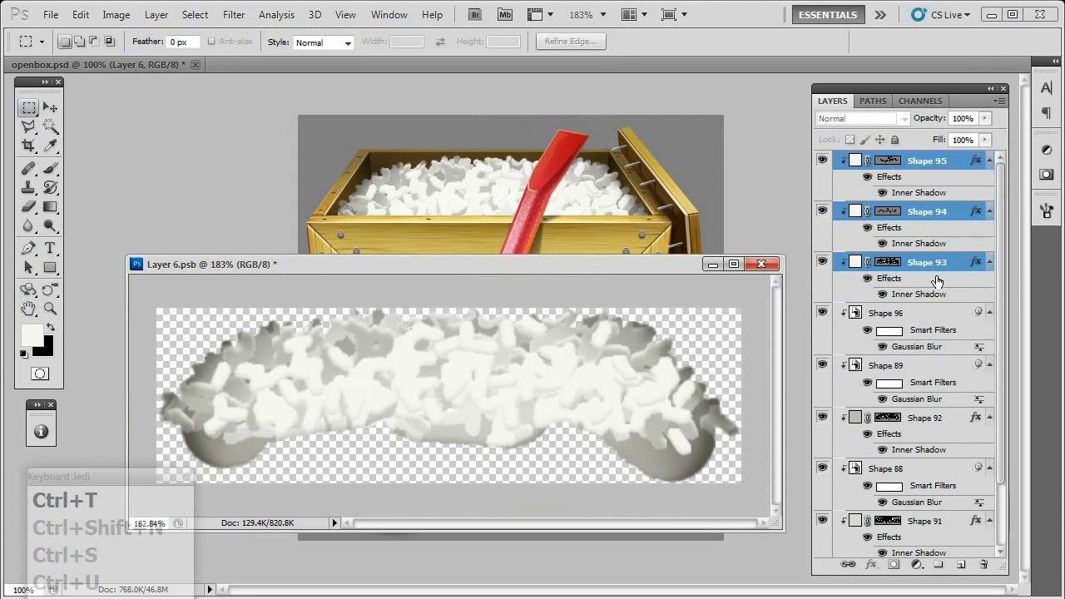
left_click(842, 313)
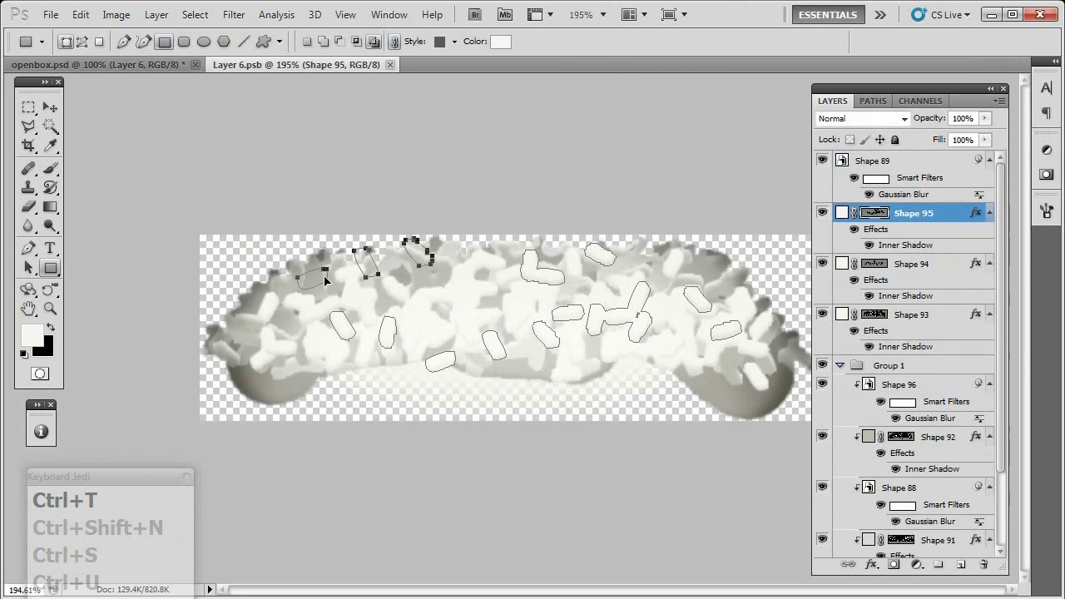
scroll(539, 320, "down", 2)
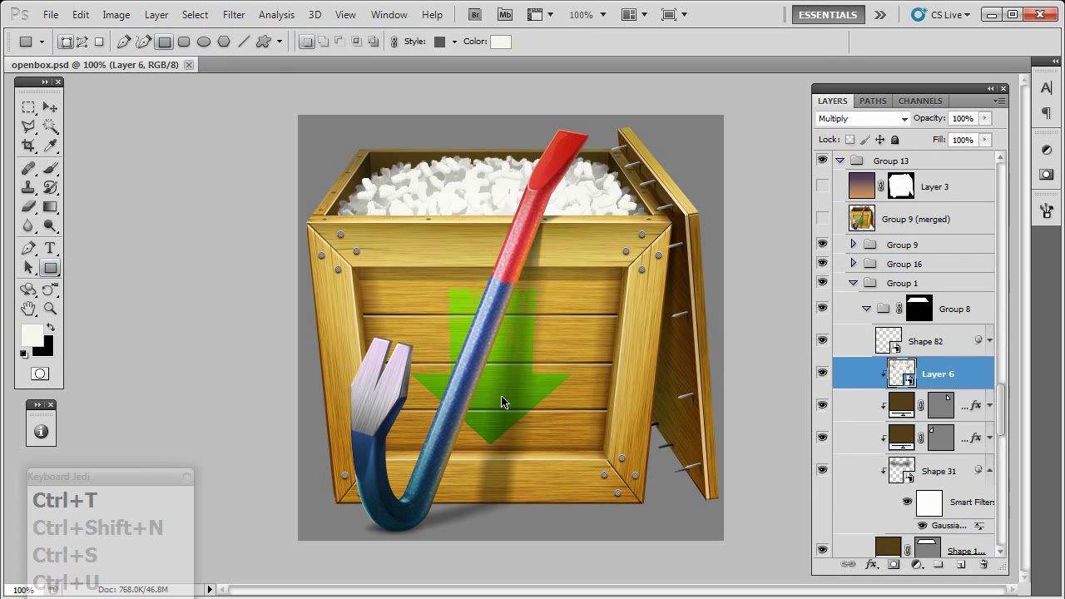
Step: Position the blurred white Overlay highlight over the crowbar's metal claw and duplicate its layer
double_click(915, 447)
left_click(811, 215)
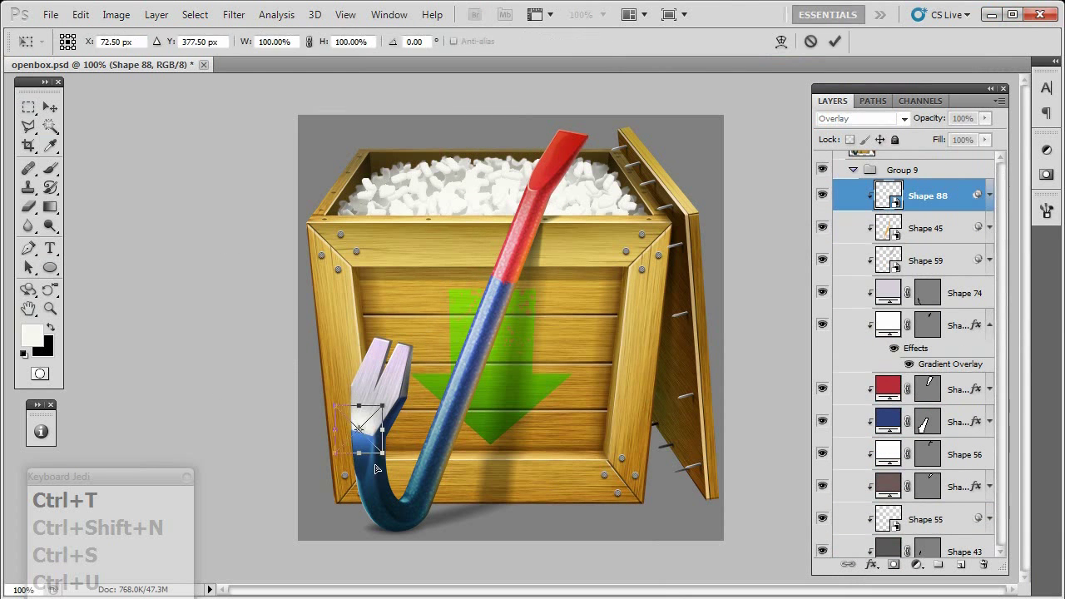
key("Return")
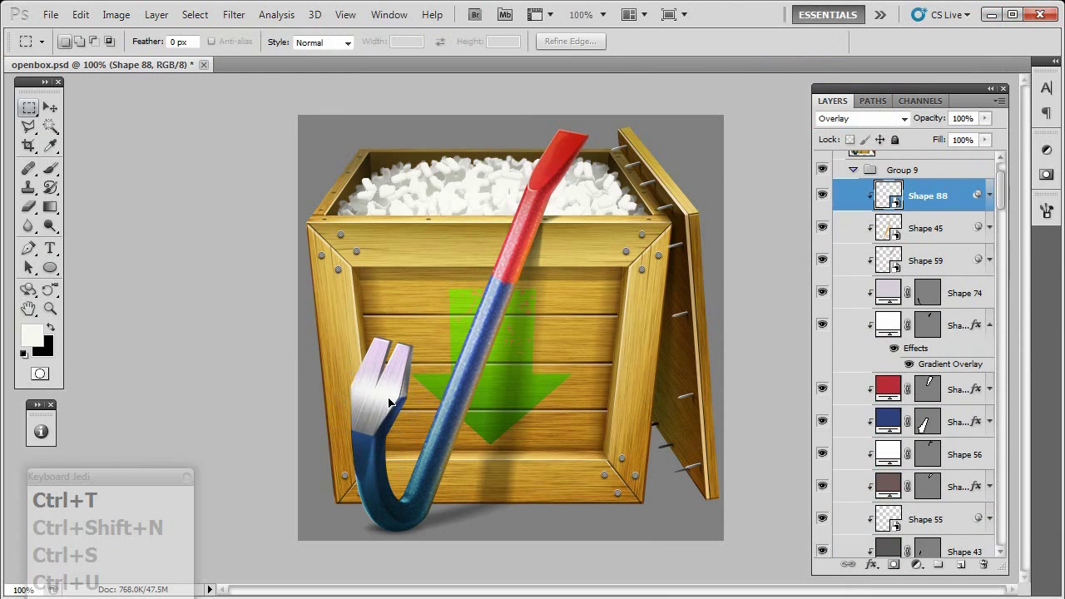
key("ctrl+j")
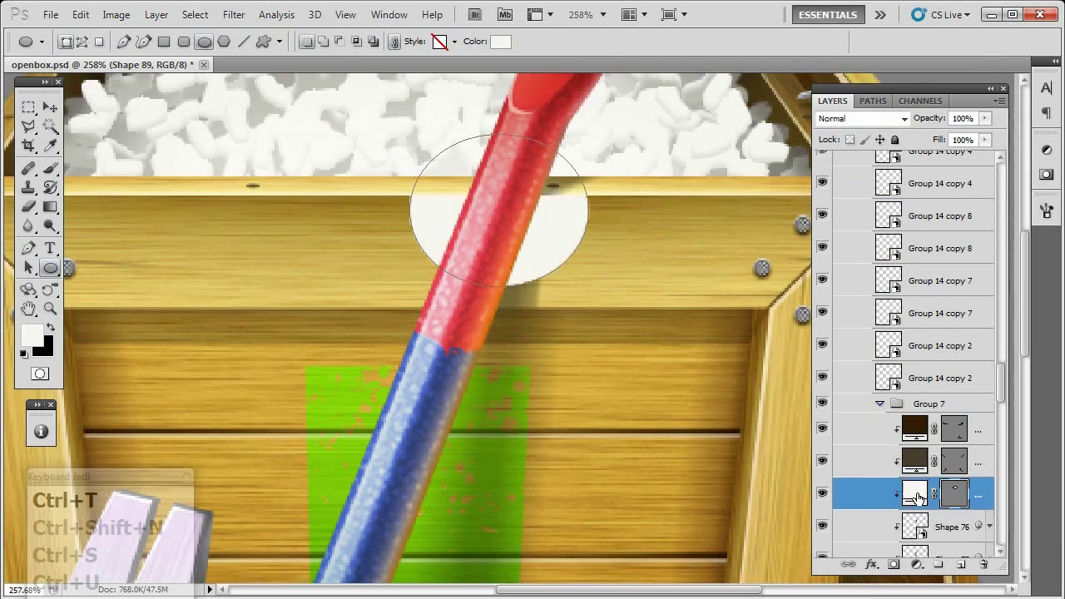
Step: Convert the ellipse behind the crowbar to a red Smart Object with about 26 px Gaussian Blur and move it beside the red shaft
right_click(919, 498)
left_click(865, 216)
left_click(340, 105)
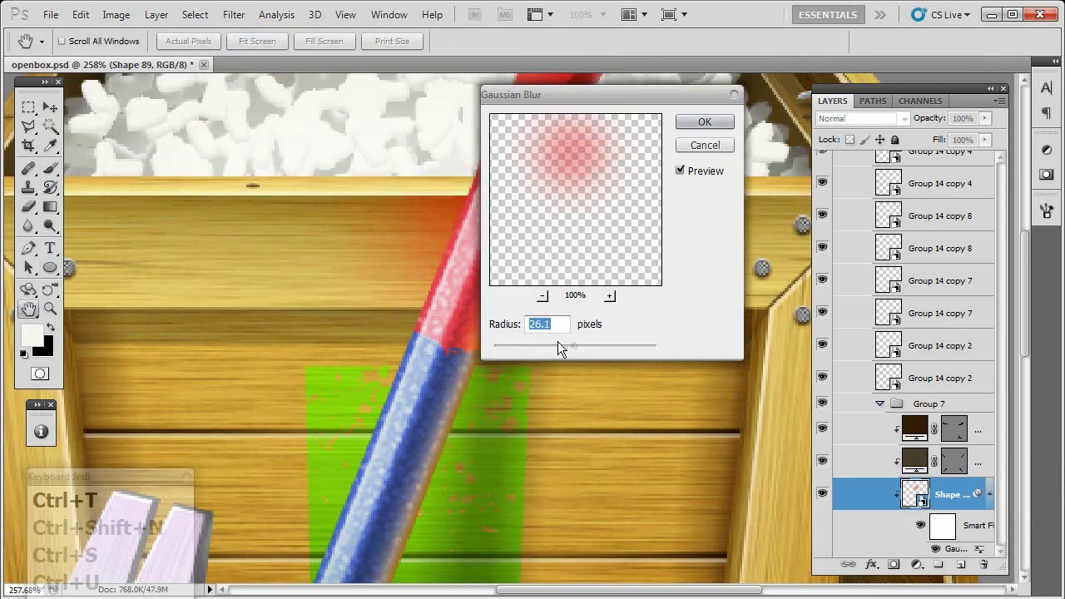
left_click(697, 124)
key("ctrl+t")
left_click_drag(470, 213, 565, 238)
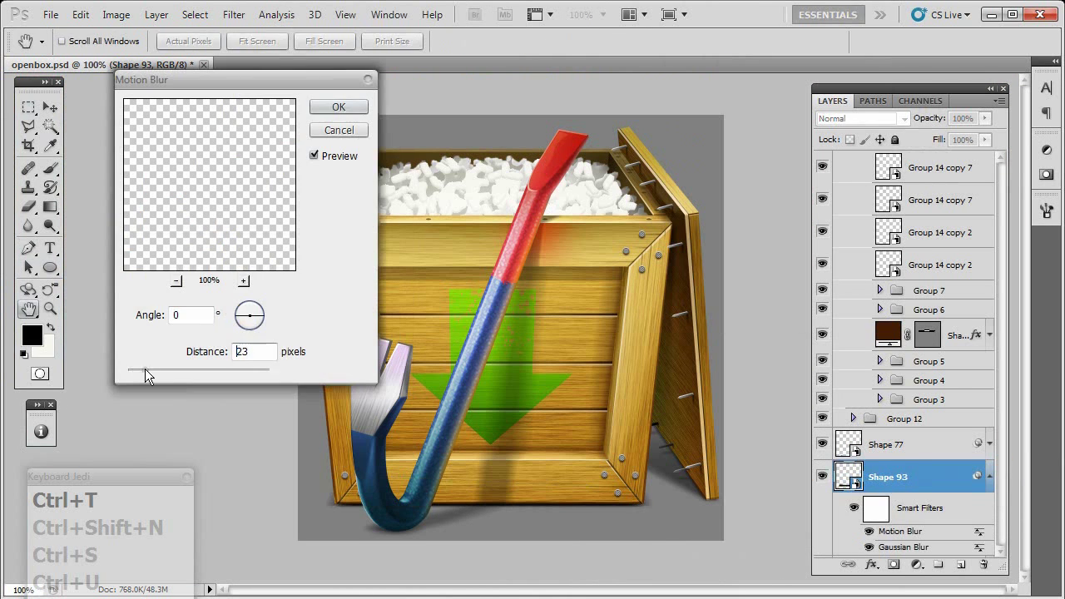
Step: Apply a Motion Blur with angle 0° and distance 23 pixels to the crate's ground shadow
key("Return")
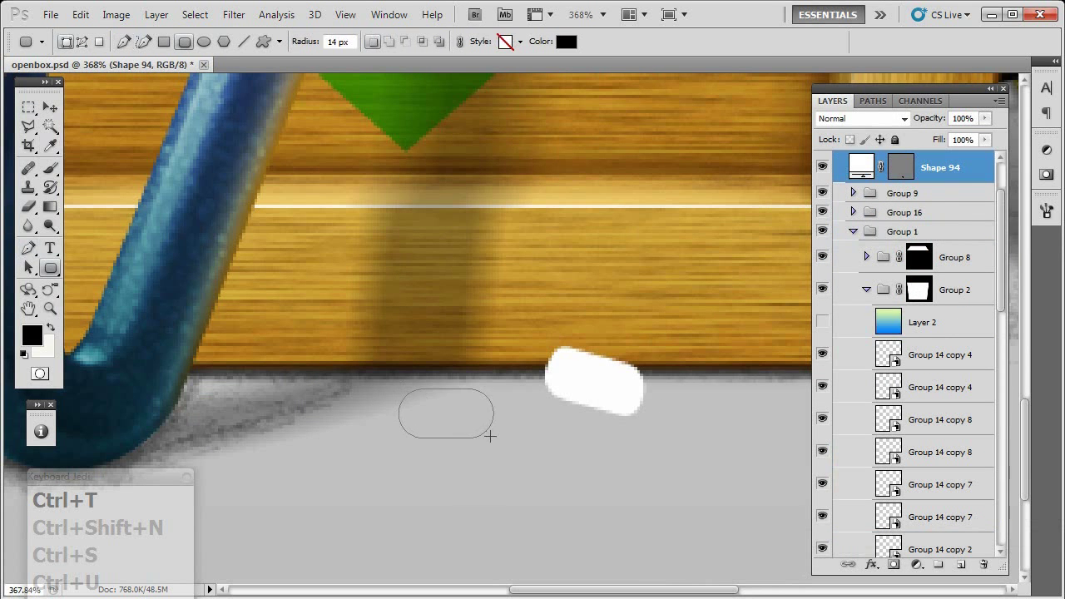
Step: Draw a second rounded peanut with a 14 px radius on the floor, shade both peanuts, and pen a black shadow beneath one
left_click_drag(491, 436, 490, 437)
key("p")
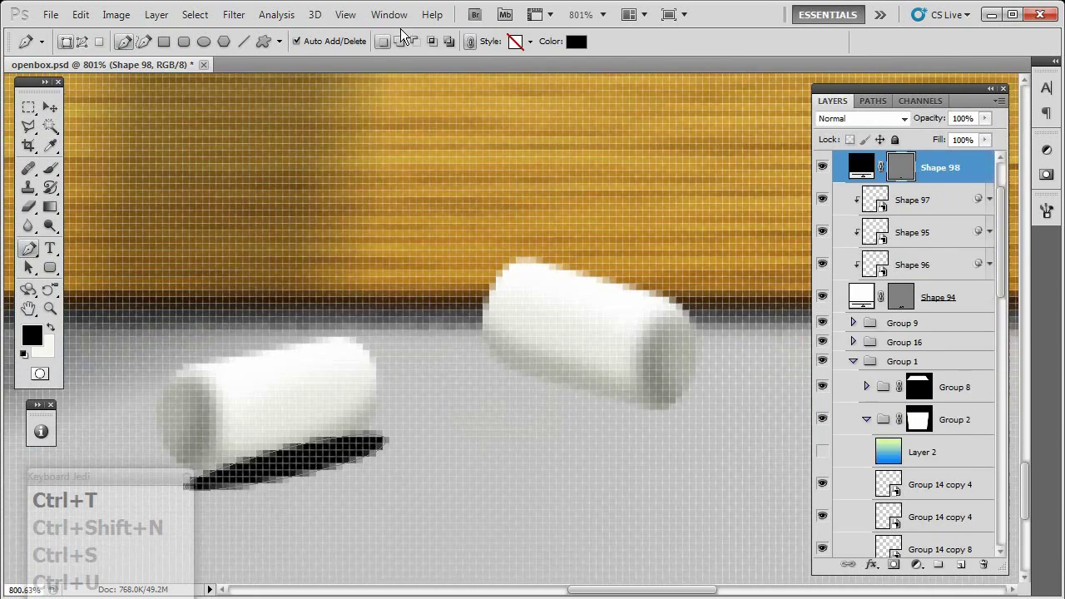
Step: Convert the loose peanuts' black ground shadows to Smart Objects and soften them with blur filters
right_click(948, 165)
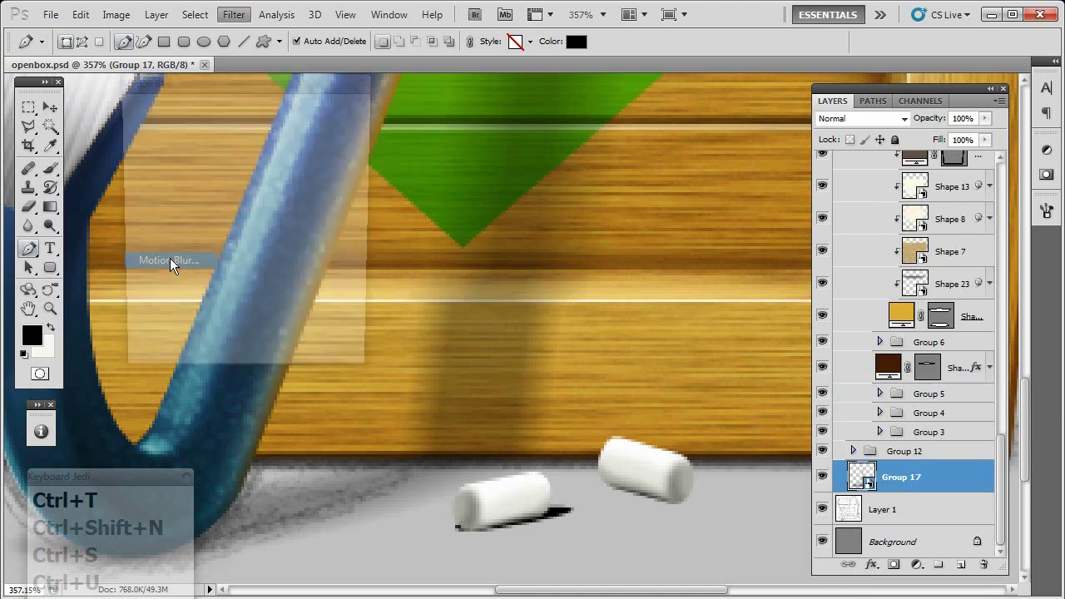
left_click(170, 258)
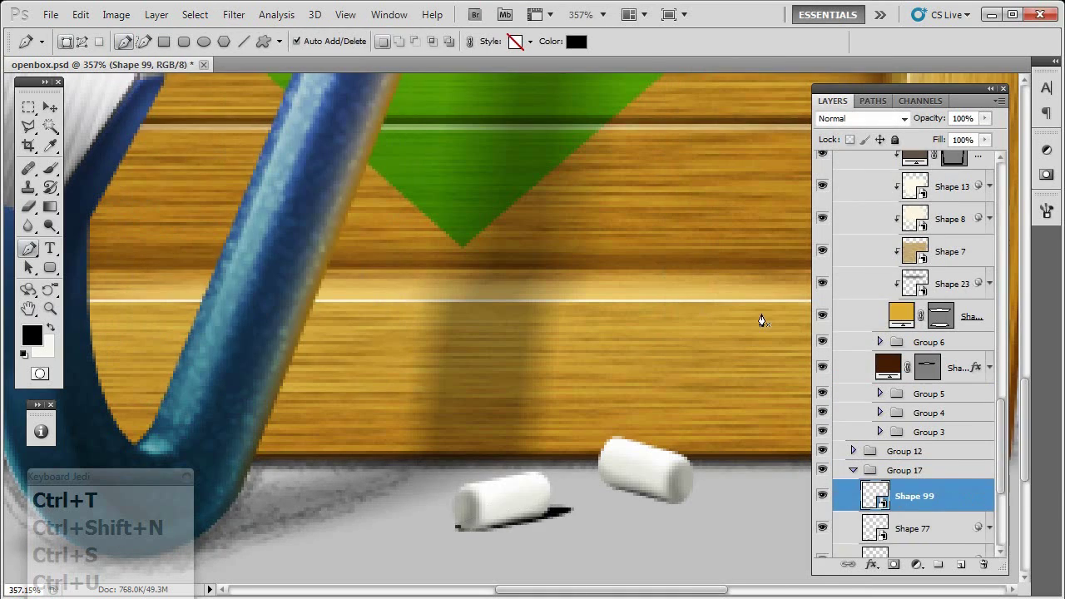
right_click(566, 356)
left_click(583, 380)
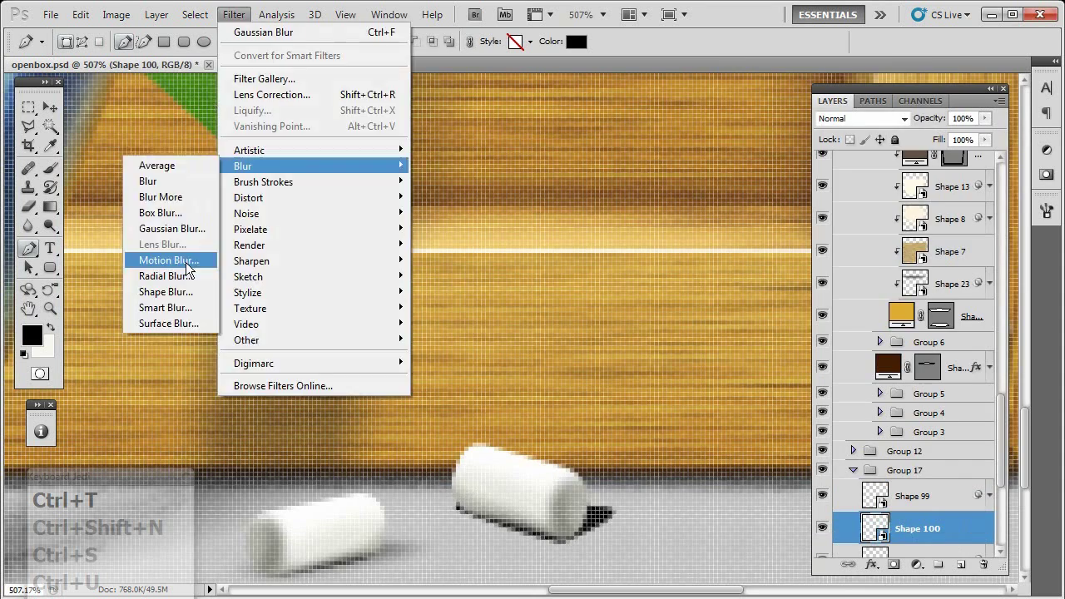